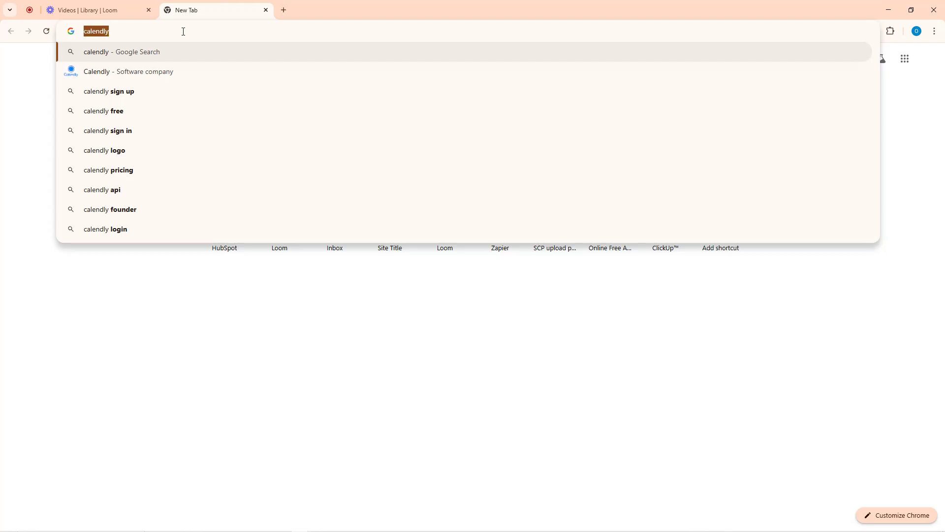
Search Google for 'list of appointment schduling platforms' from the cleared address bar
key(BackSpace)
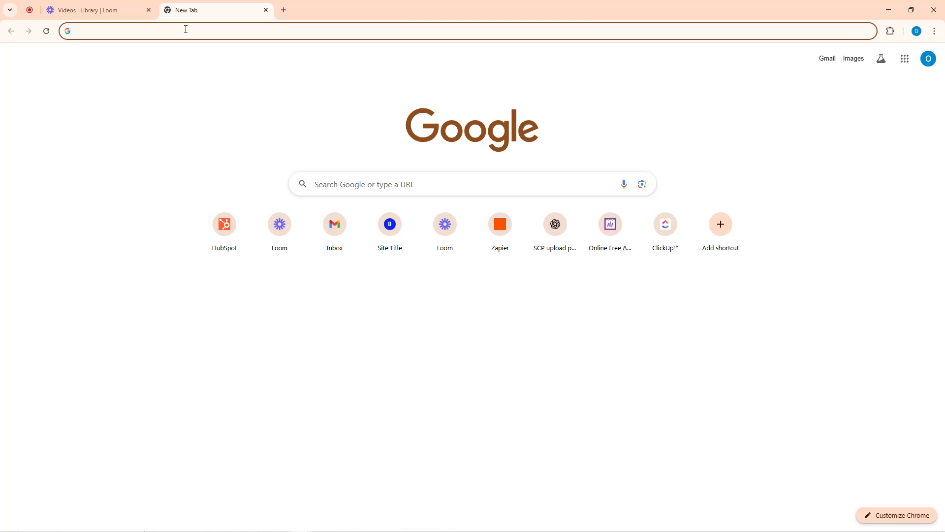
text(list of )
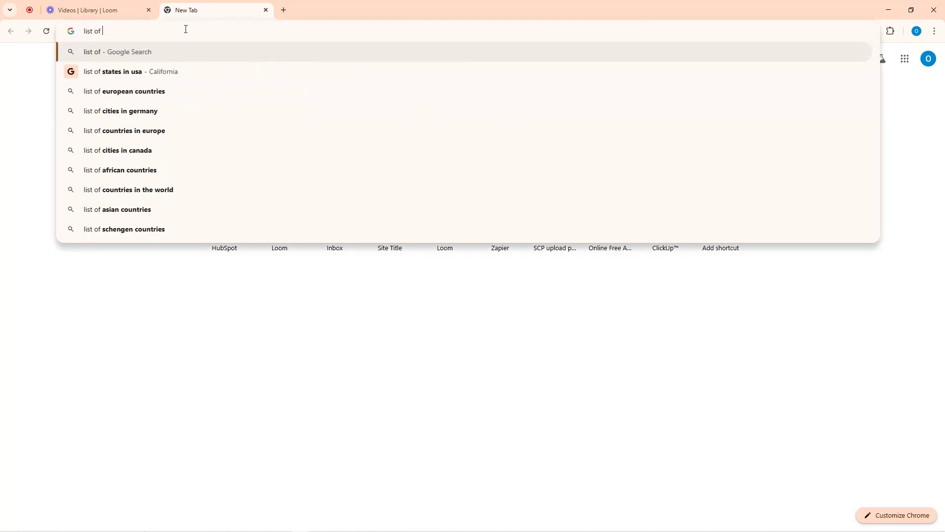
text(appointment )
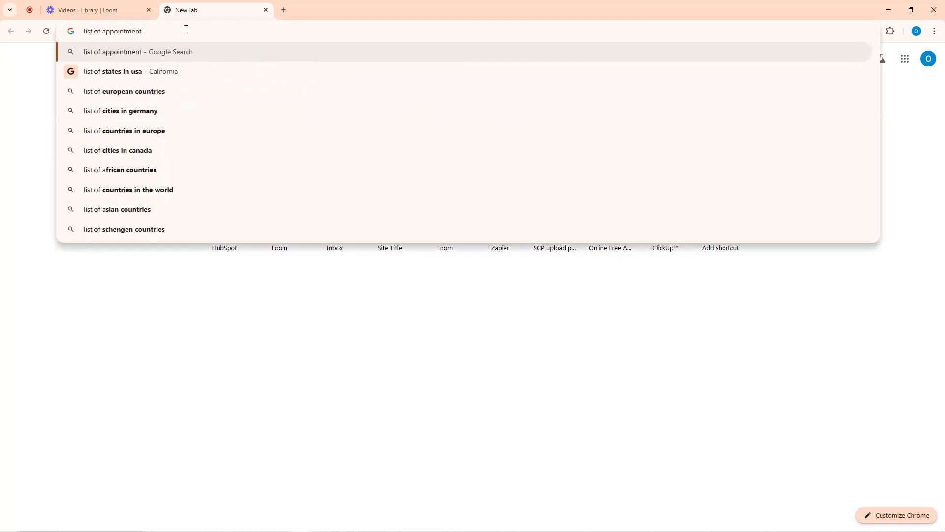
text(schdul)
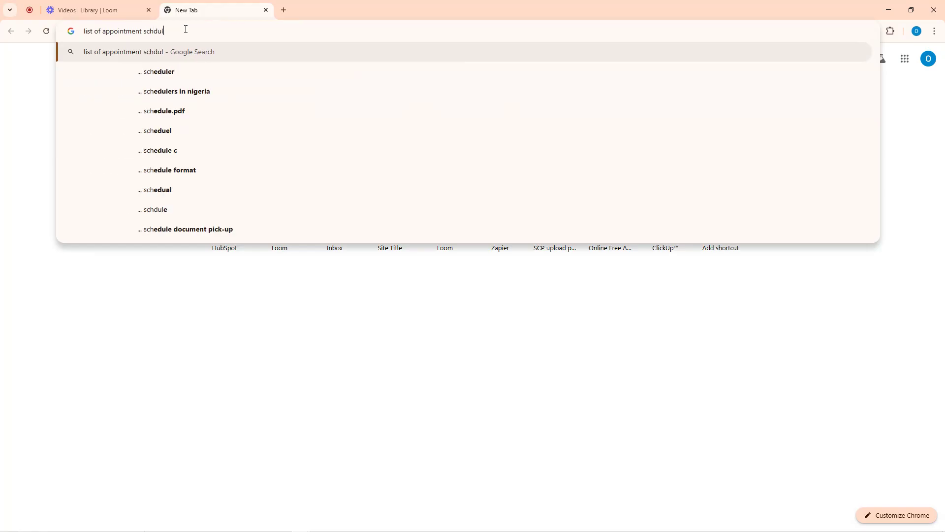
text(ing plat)
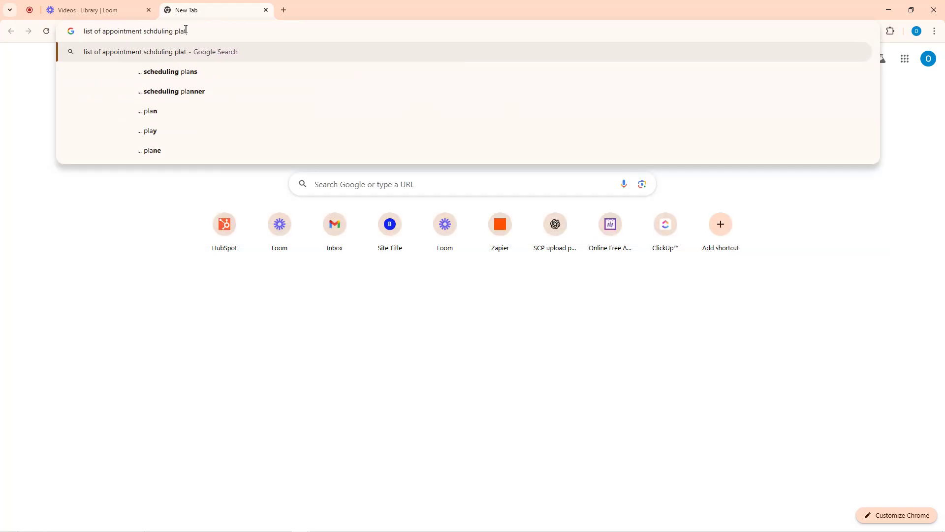
text(forms)
key(Return)
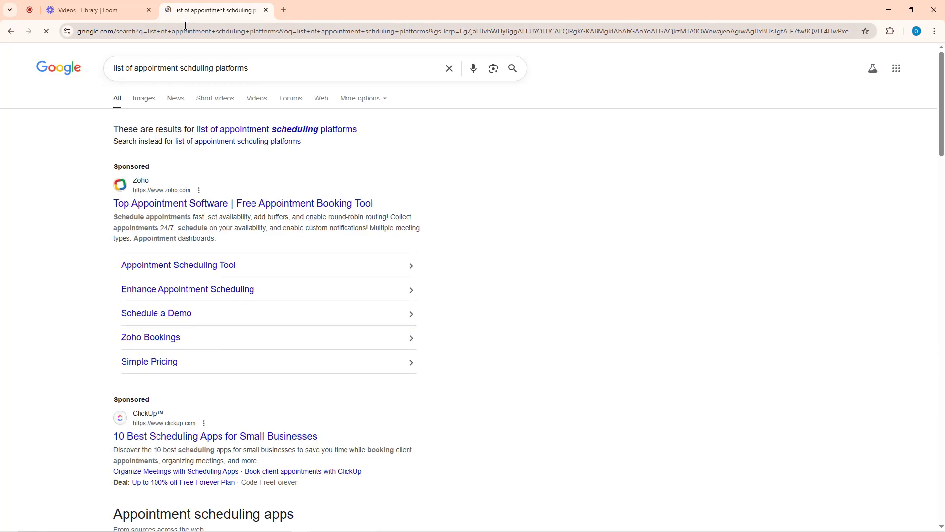
Expand the Appointment scheduling apps grid to show all 24 tools, Calendly through TimeTap
scroll(239, 251, down, 6)
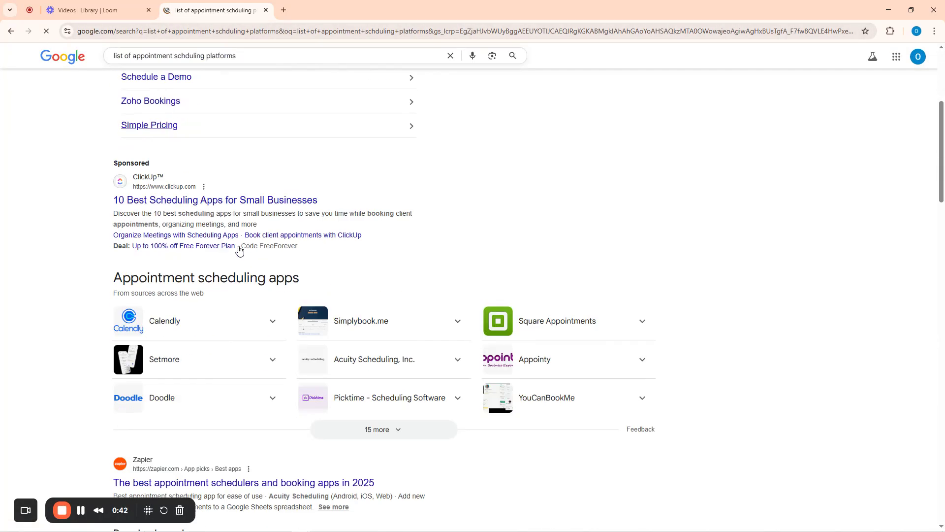
scroll(240, 251, down, 2)
click(372, 272)
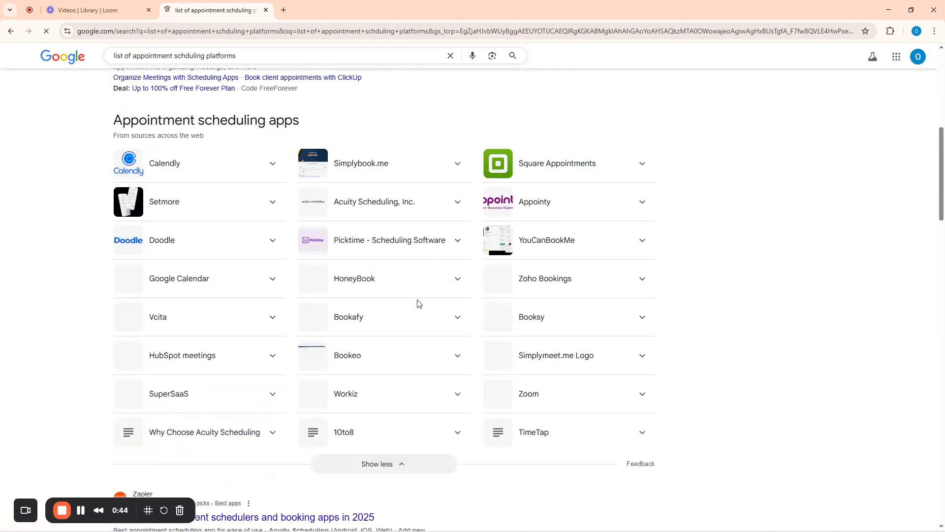
scroll(497, 308, down, 1)
scroll(492, 305, down, 1)
scroll(473, 298, up, 2)
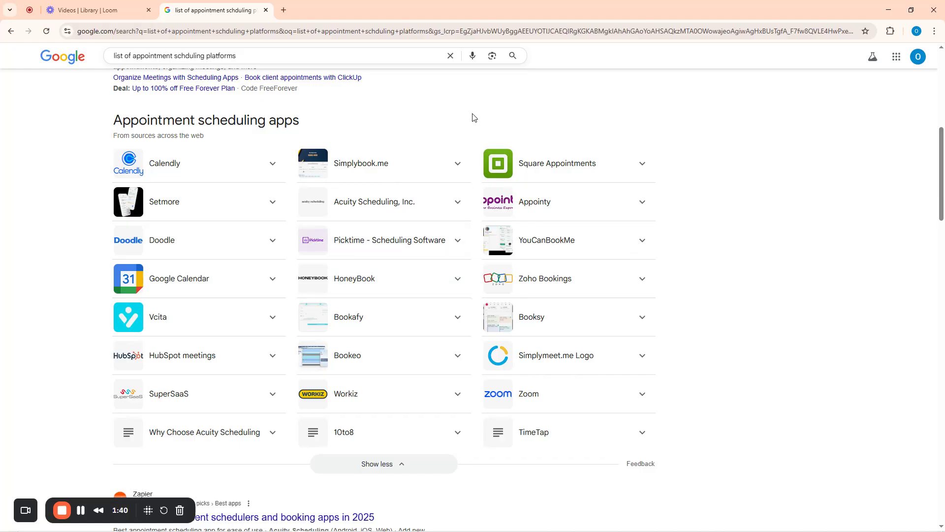
Open calendly.com in the second tab via a 'calen' search and select its address
click(79, 8)
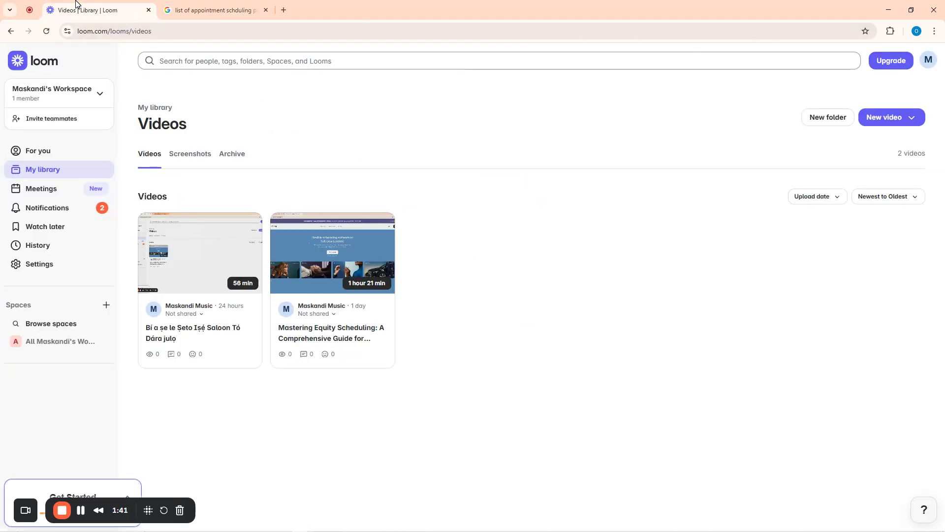
click(206, 9)
click(205, 31)
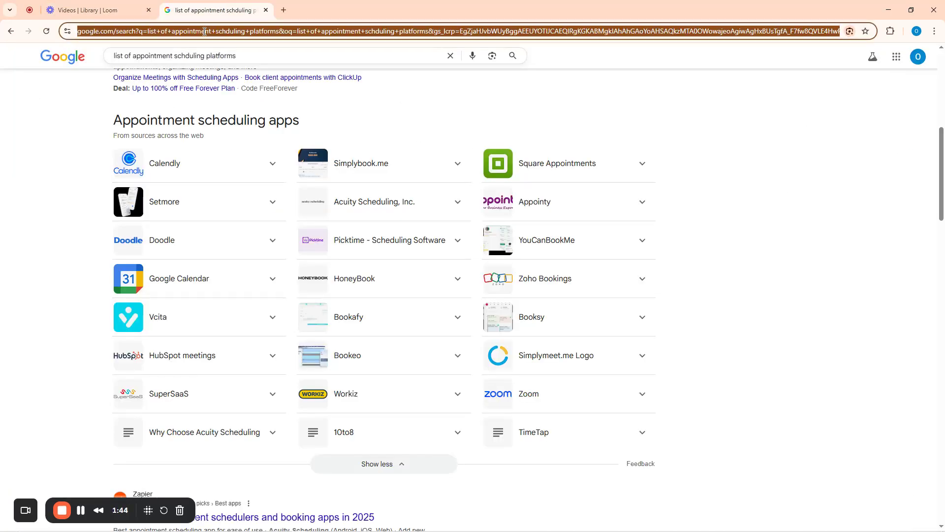
text(calen)
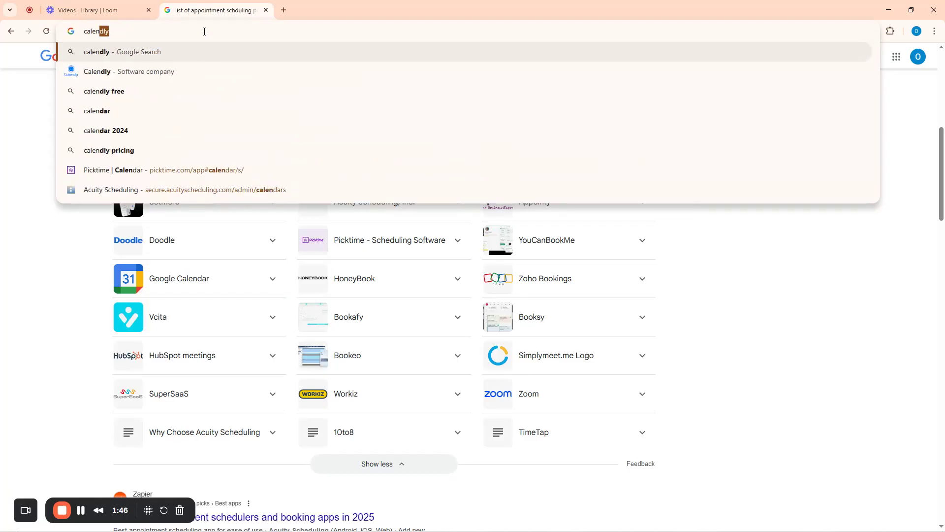
key(Return)
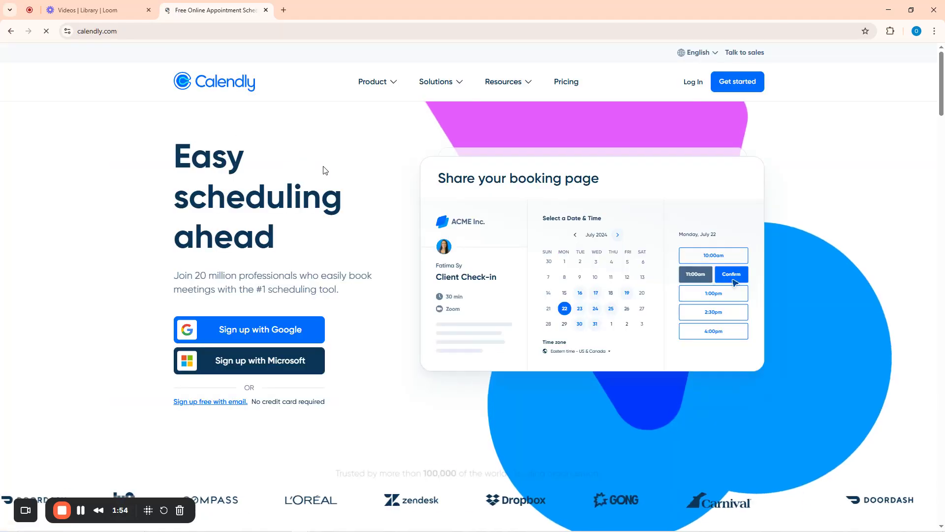
click(140, 33)
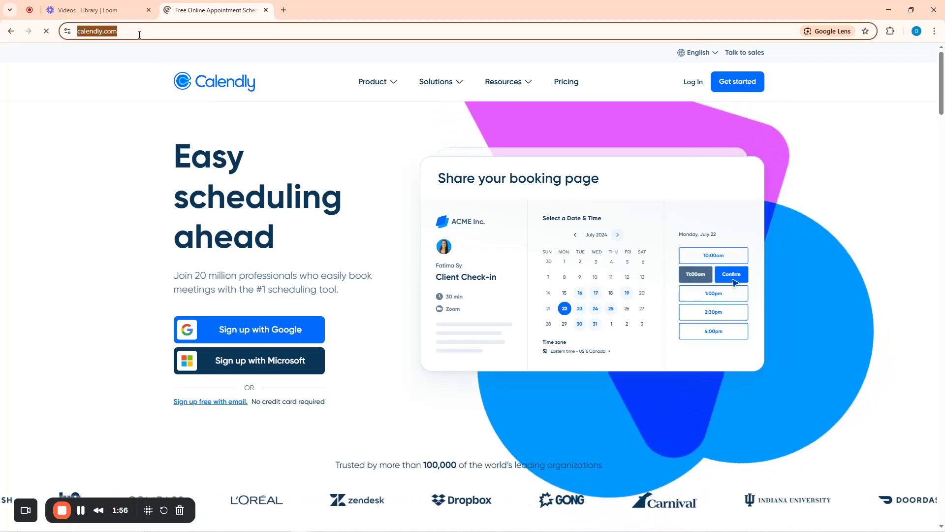
Launch WhatsApp from Windows Search, then switch to the Loom video library
mouse_move(292, 529)
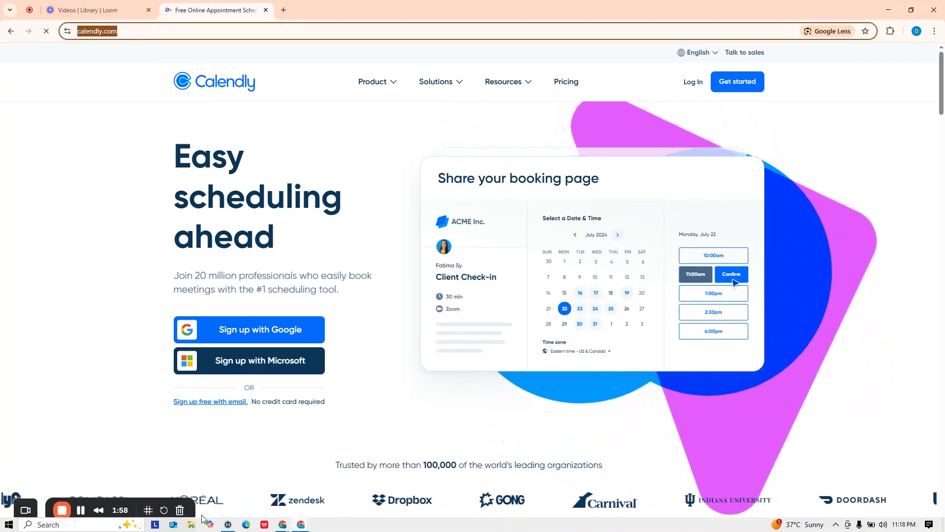
key(super)
text(what)
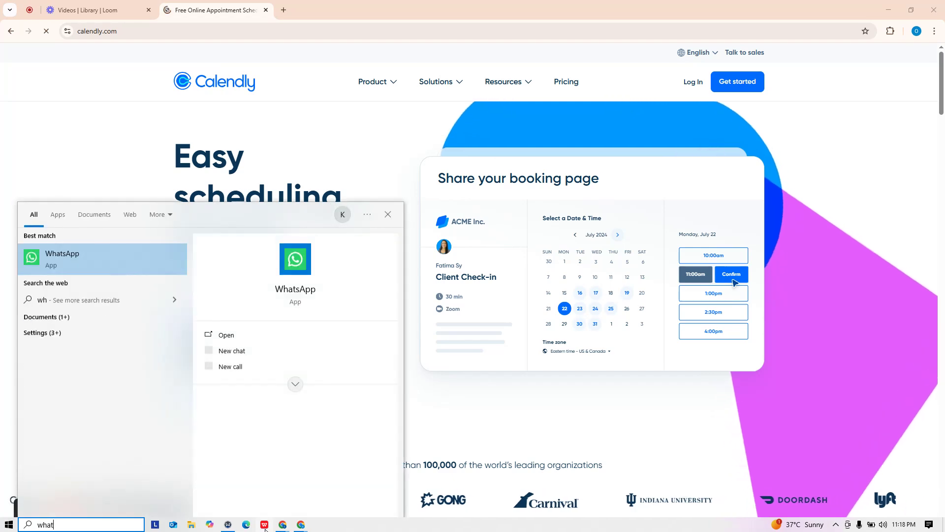
key(Return)
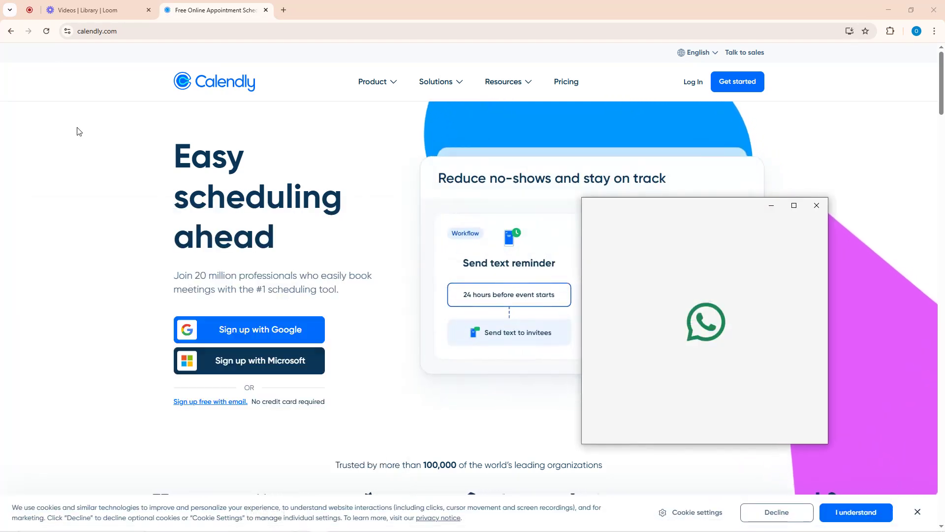
click(76, 6)
mouse_move(210, 519)
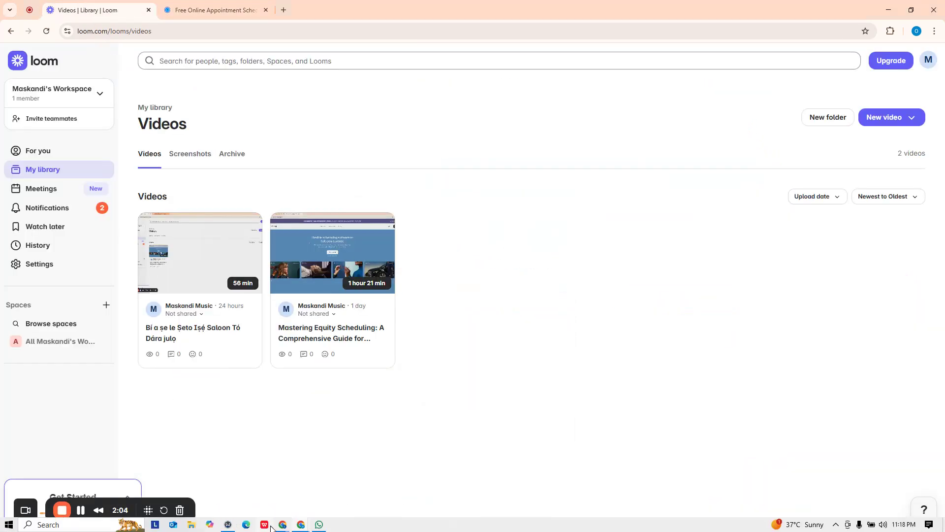
mouse_move(275, 526)
click(218, 478)
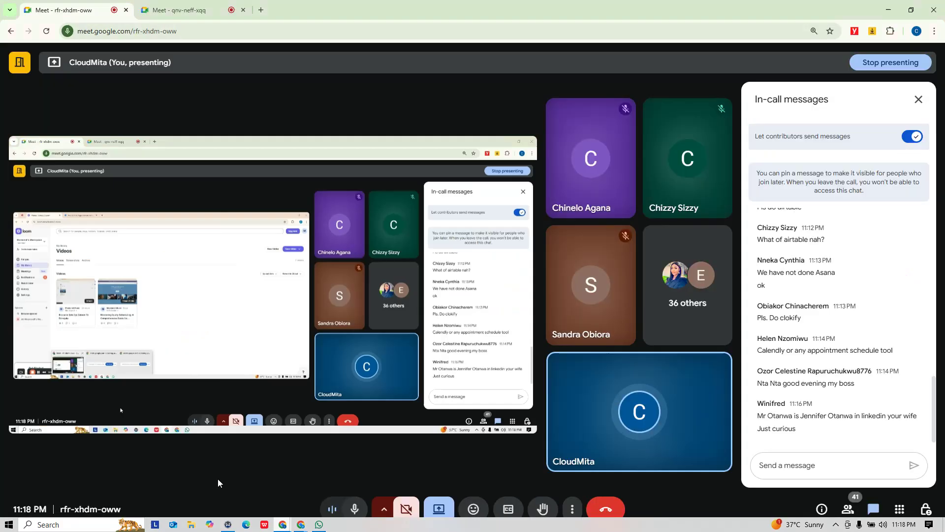
click(797, 468)
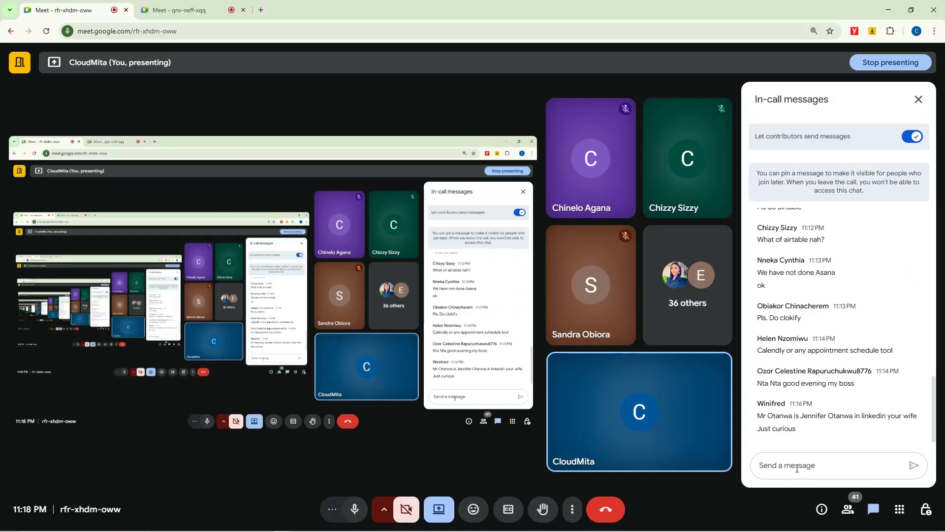
text(https://calendly.com/)
key(Return)
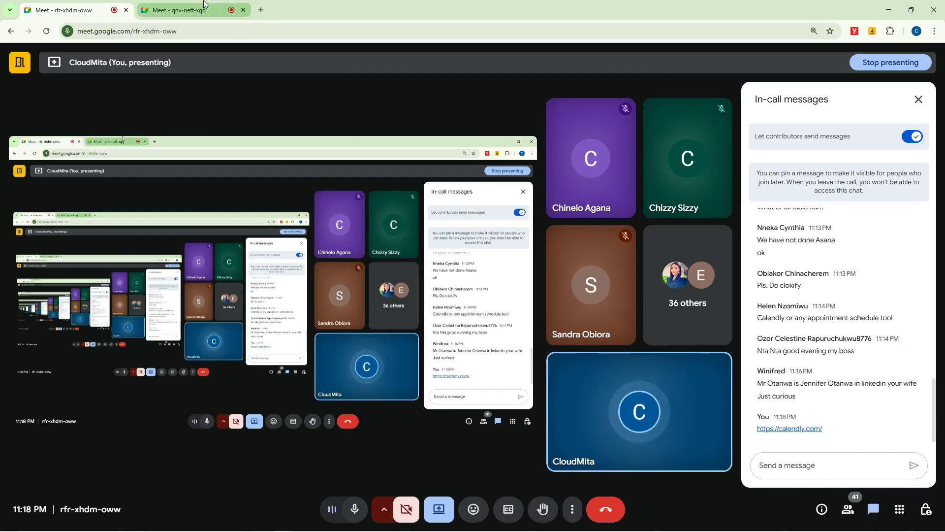
Send the same link in the second Meet call's chat, then return to the first call
mouse_move(205, 4)
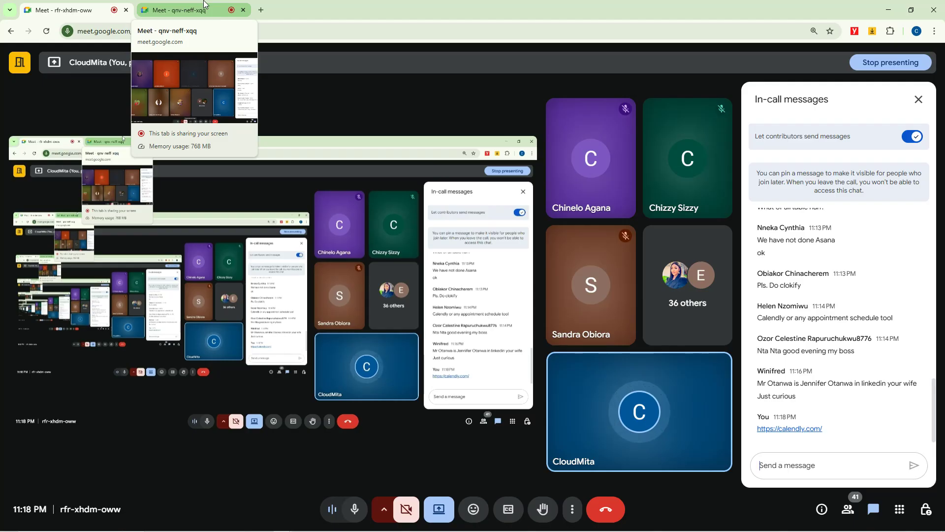
click(205, 4)
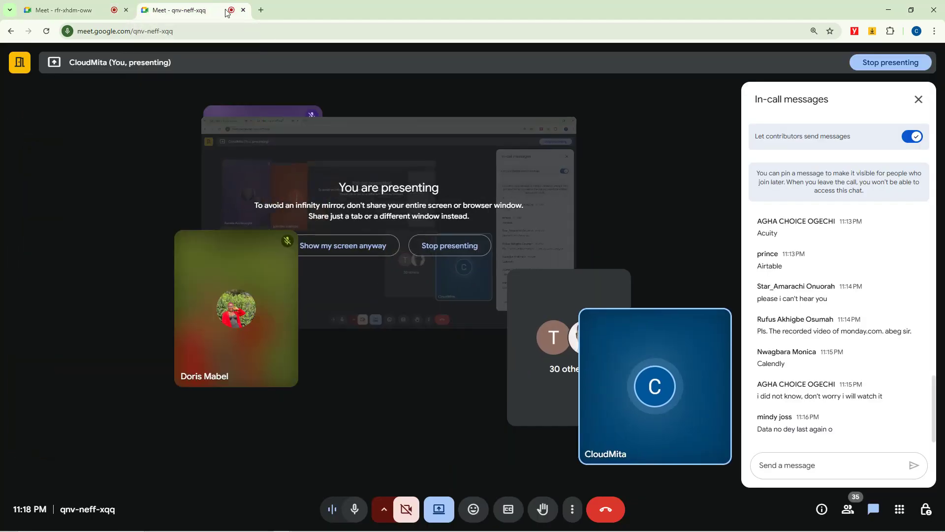
click(232, 311)
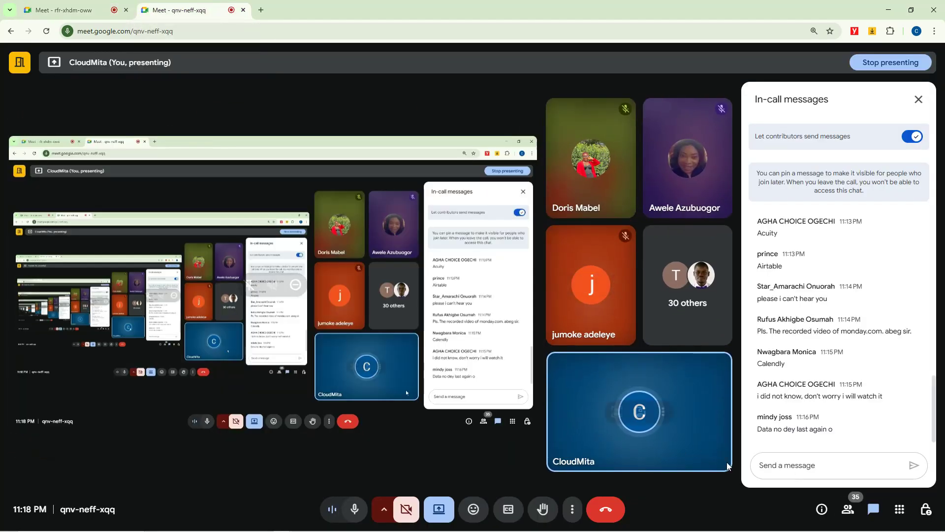
click(791, 460)
text(https://calendly.com/)
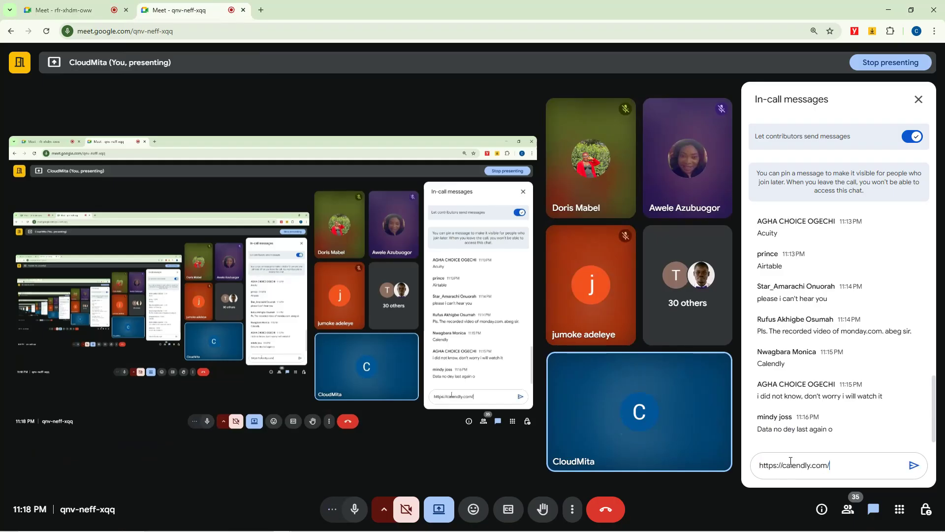
click(914, 465)
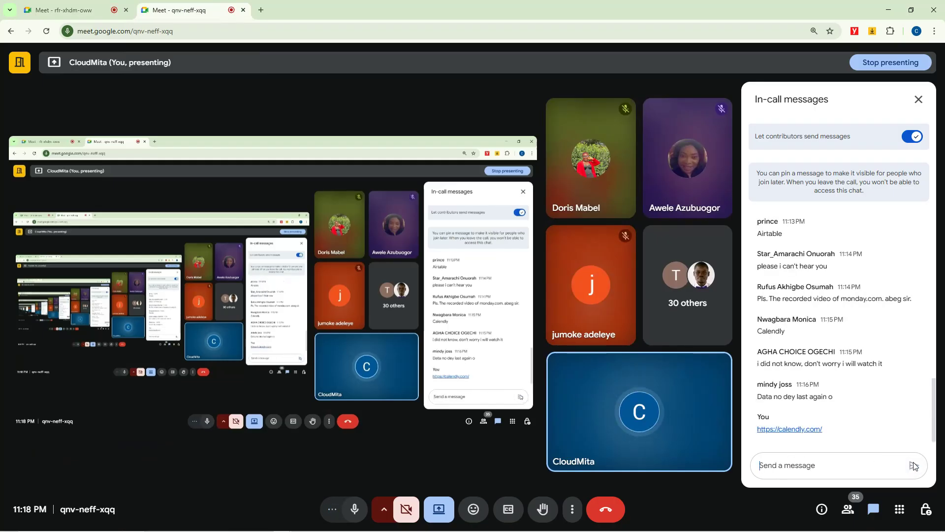
click(69, 10)
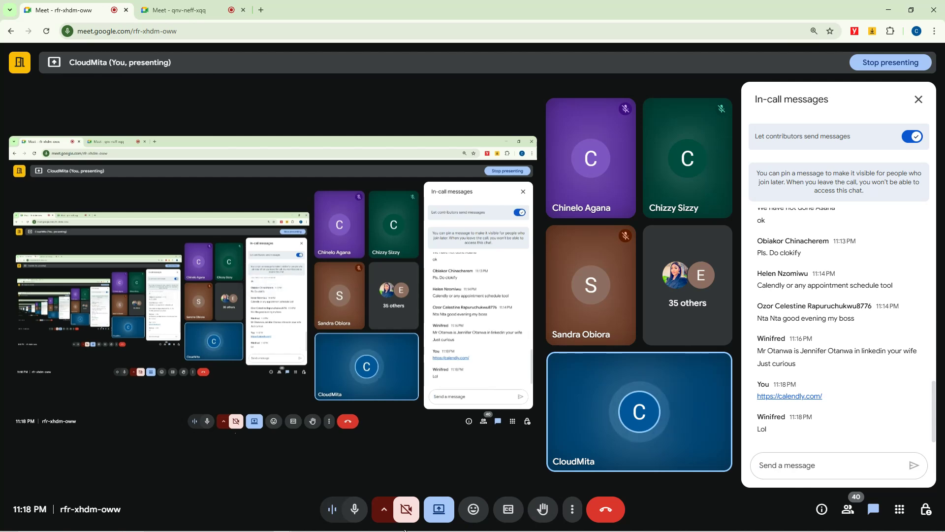
Bring up WhatsApp, then put the Loom video library with two videos in front
click(319, 528)
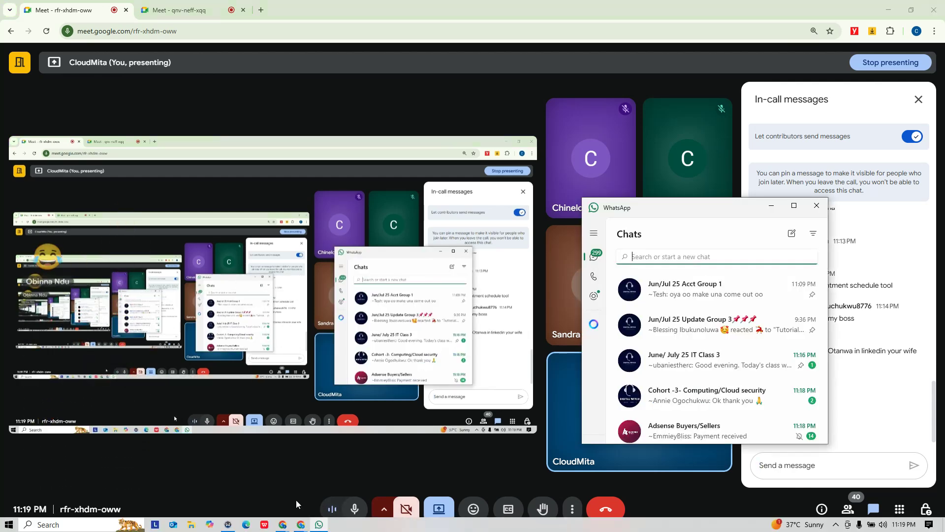
mouse_move(298, 525)
click(252, 478)
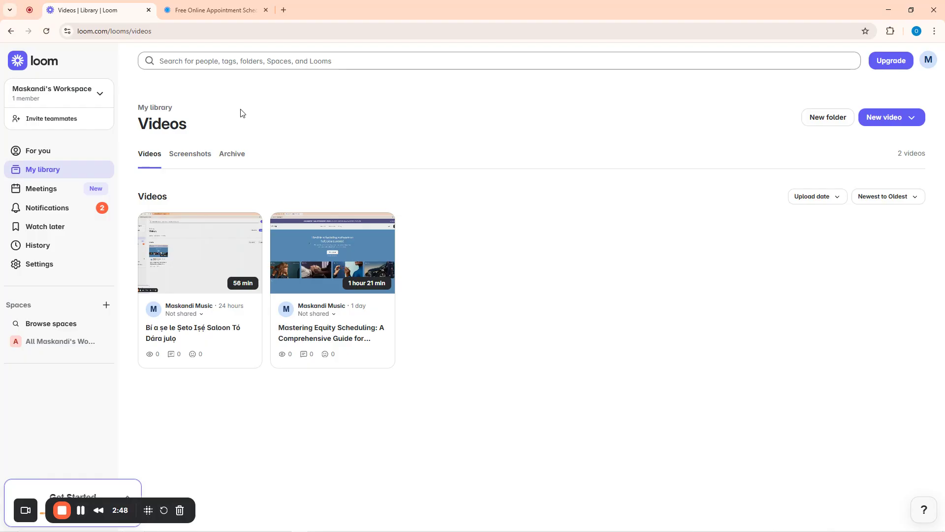
Switch to the 'Free Online Appointment Scheduling' Calendly tab at calendly.com
click(199, 6)
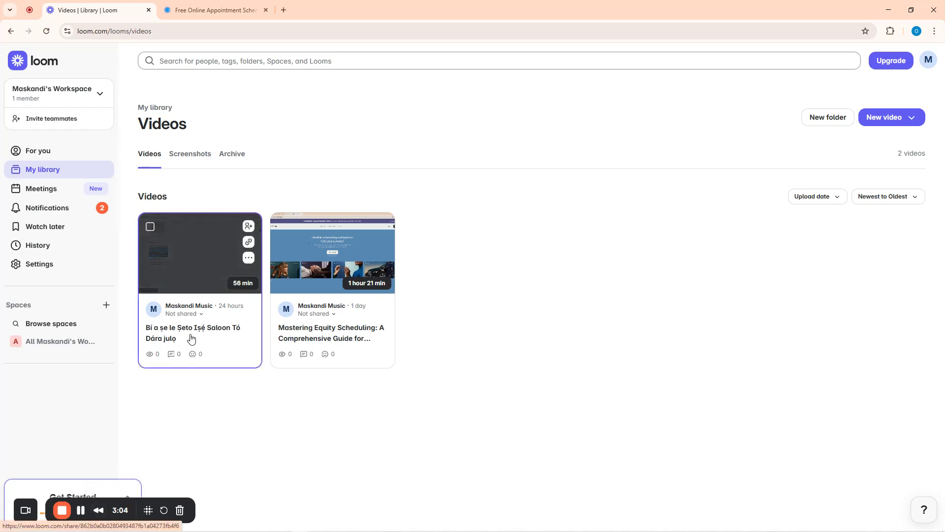
click(209, 10)
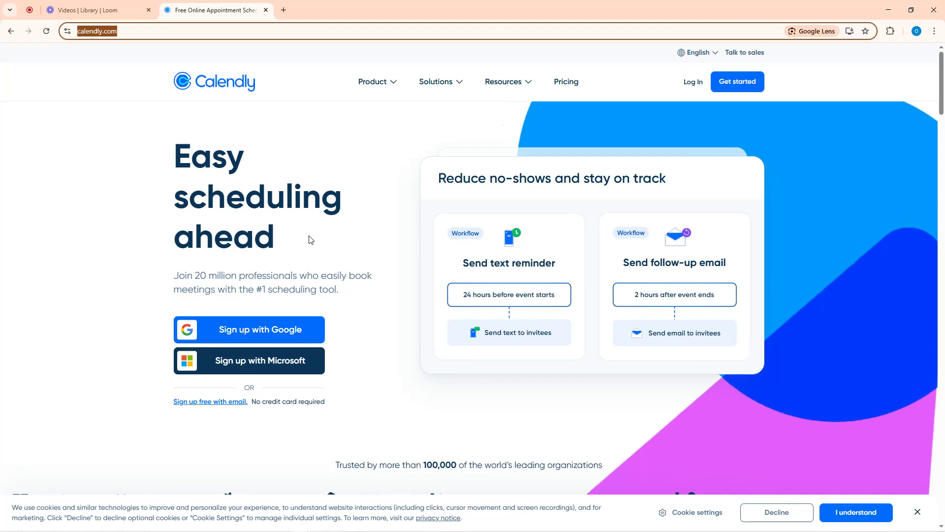
scroll(315, 236, down, 2)
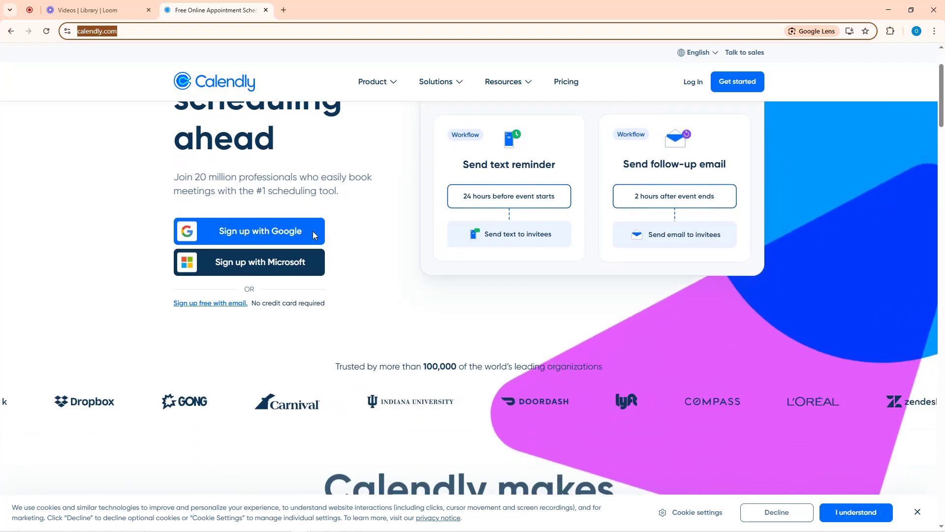
scroll(314, 235, down, 6)
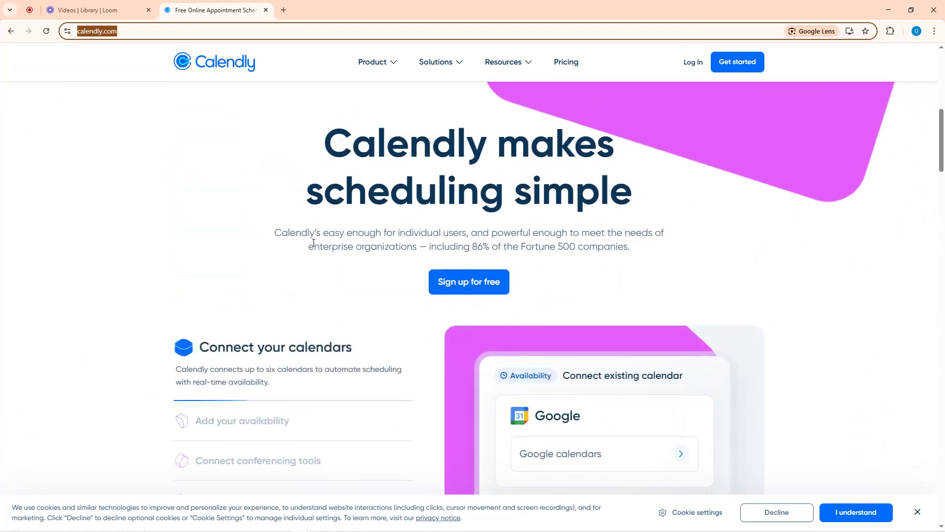
scroll(470, 235, down, 7)
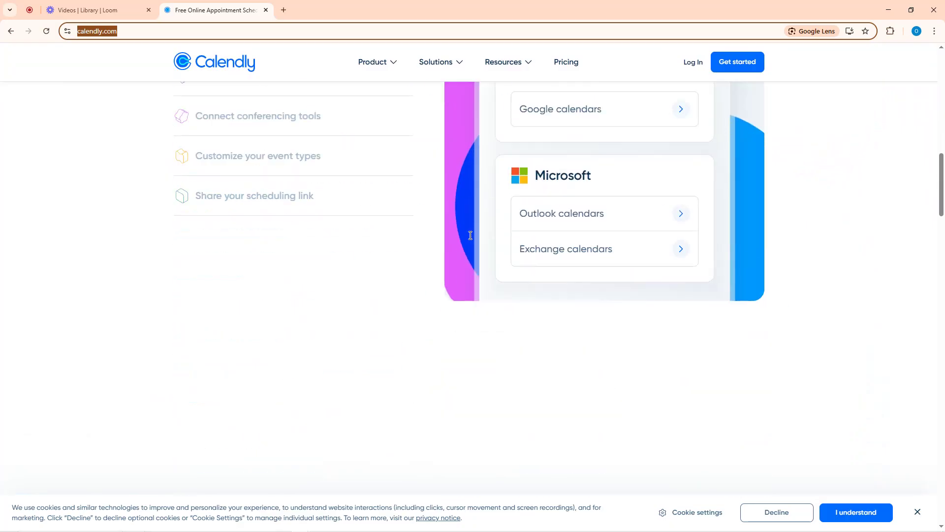
scroll(470, 236, down, 18)
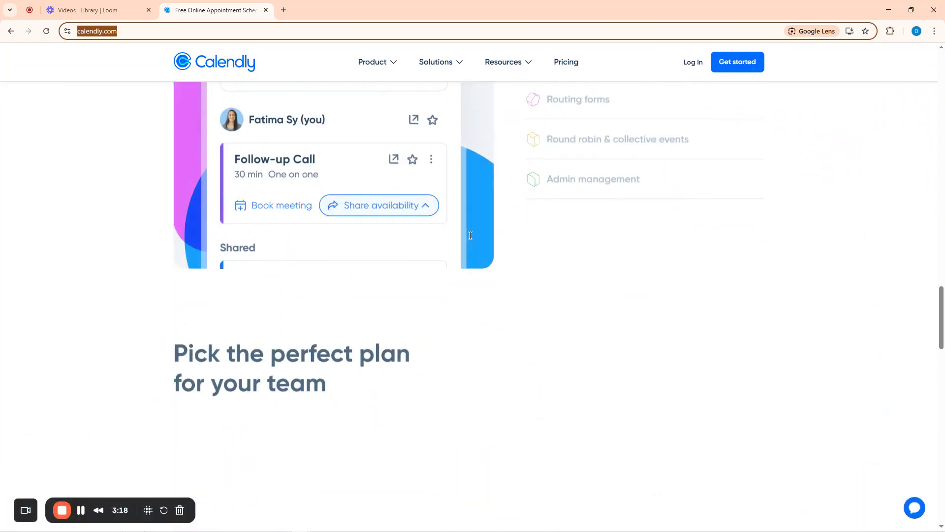
scroll(470, 235, down, 9)
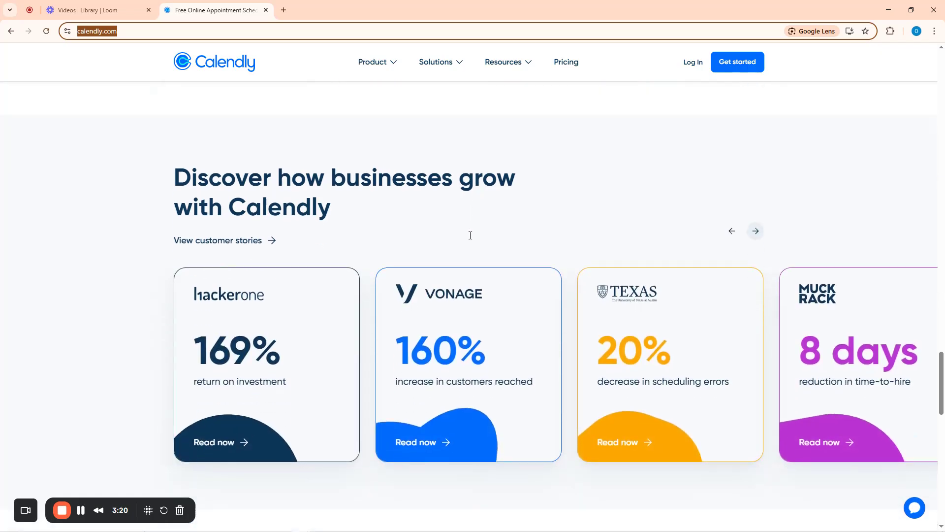
scroll(471, 235, down, 13)
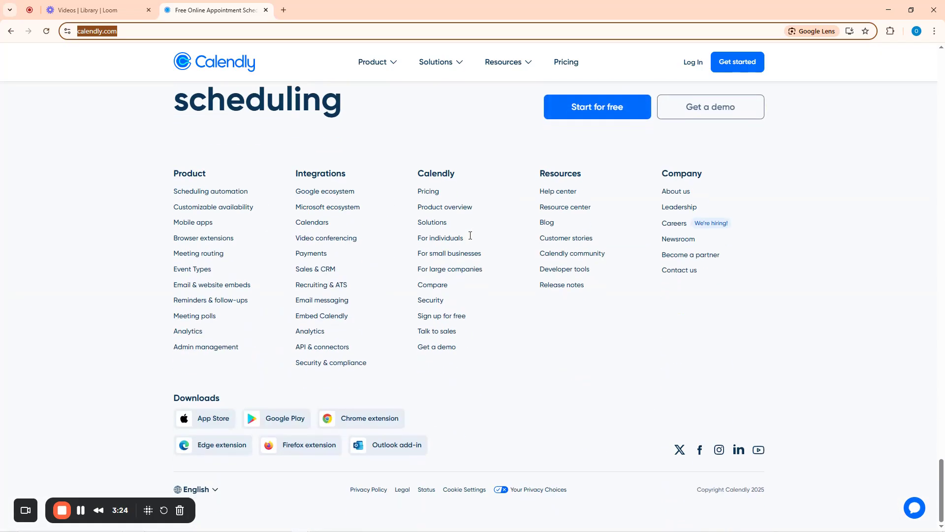
scroll(470, 235, up, 20)
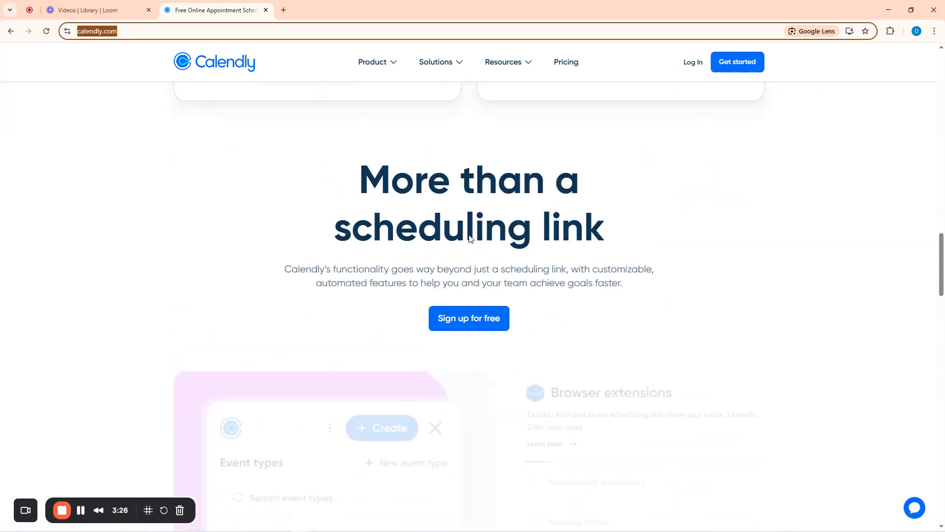
scroll(470, 238, up, 15)
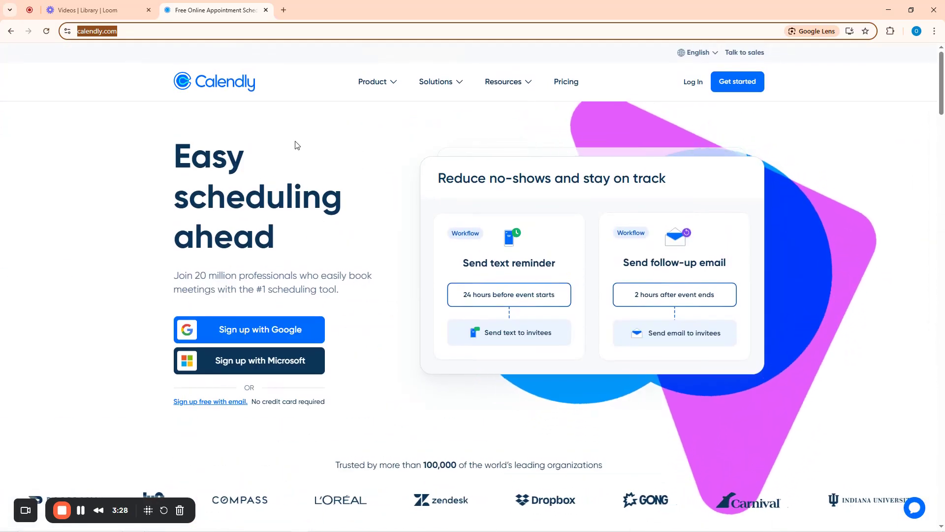
click(374, 82)
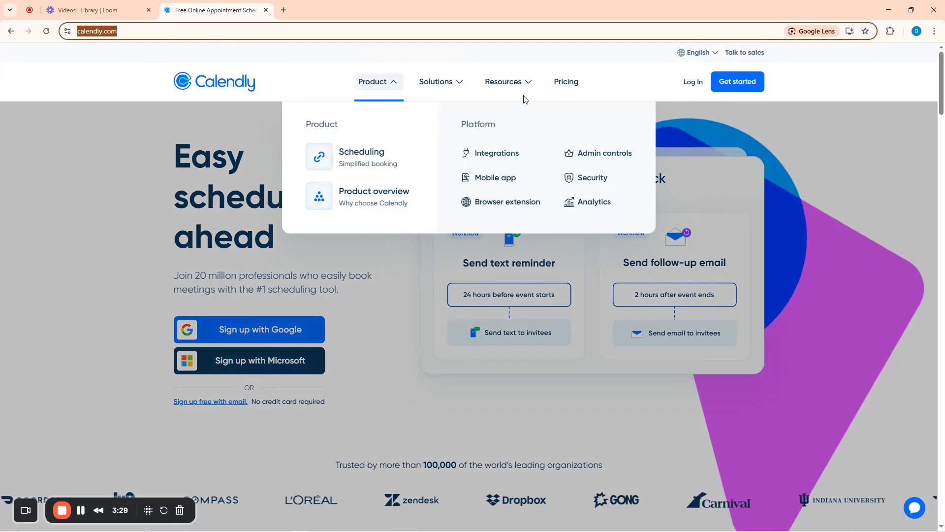
Open Calendly's Pricing page and review the Free, Standard $10, Teams $16 and Enterprise plans
click(566, 84)
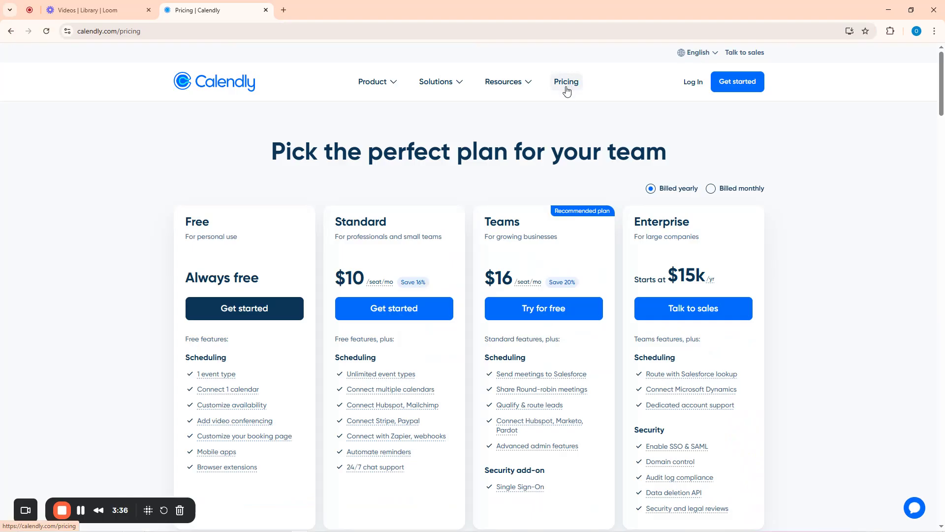
scroll(618, 268, down, 10)
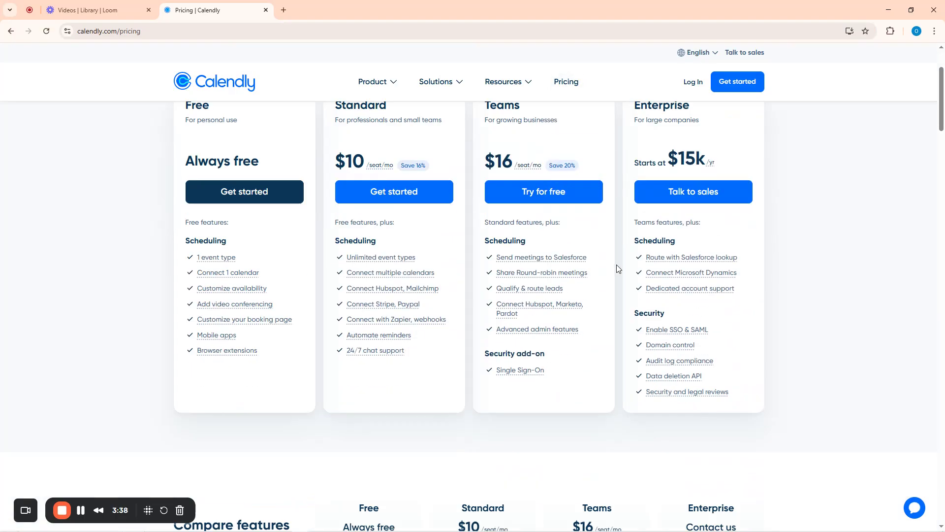
scroll(497, 224, up, 10)
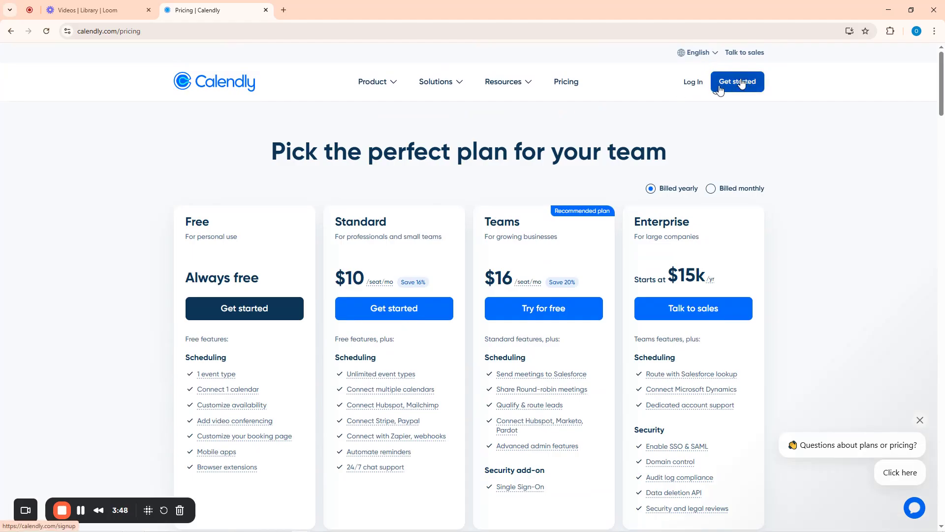
Sign up for Calendly with a Google account, allowing name, email and calendar access
click(226, 87)
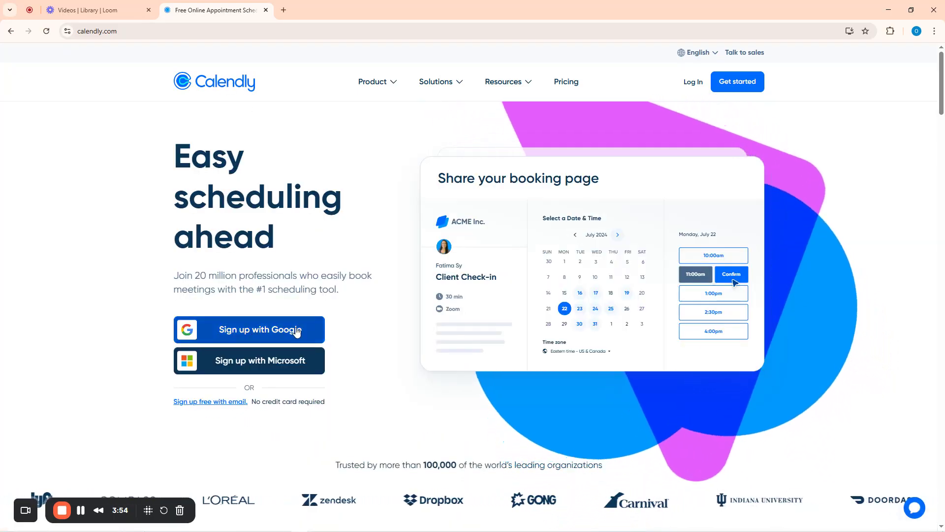
click(250, 331)
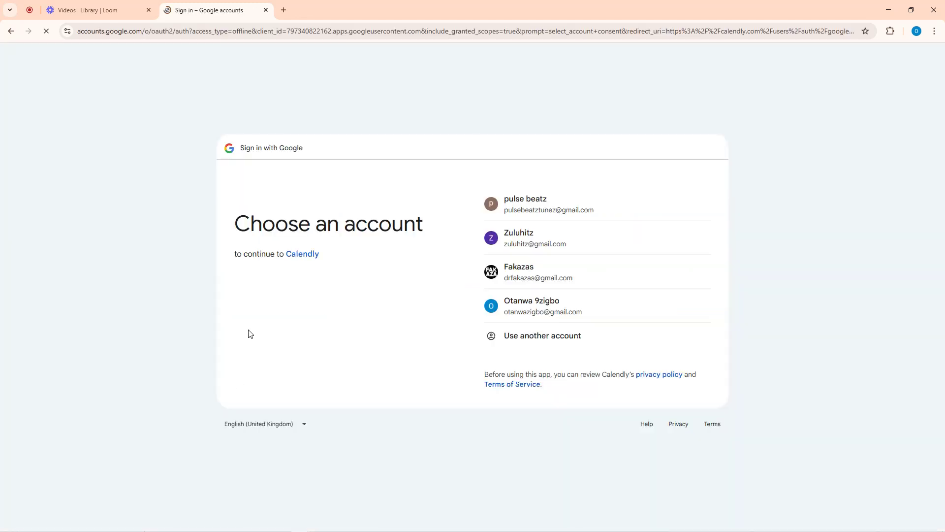
click(527, 310)
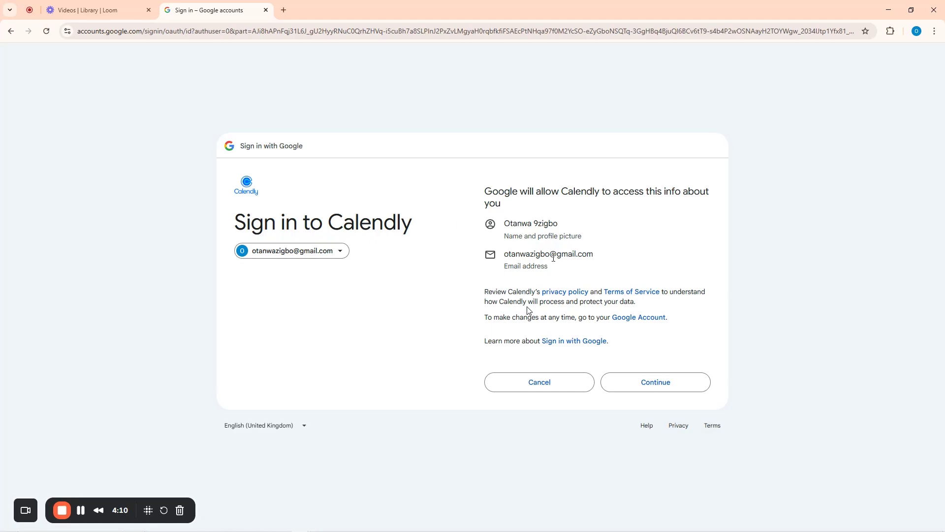
click(657, 386)
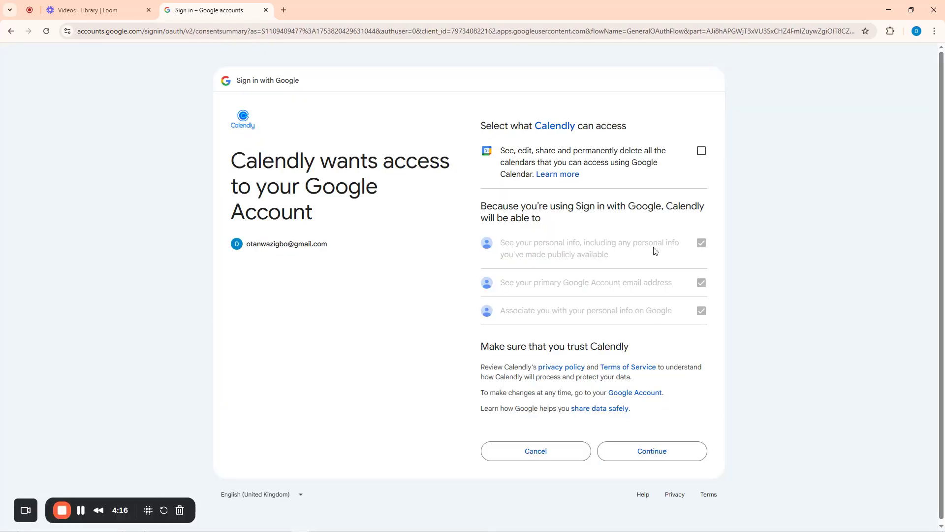
click(702, 151)
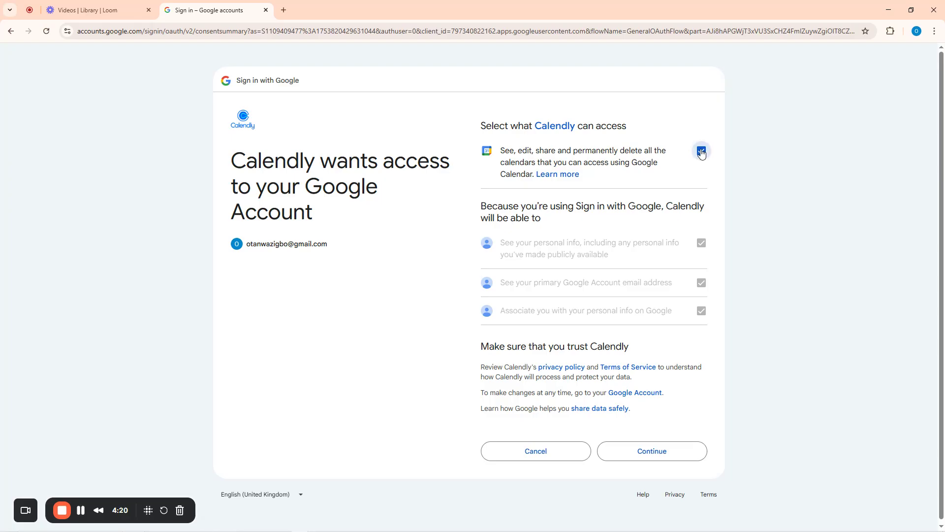
click(646, 450)
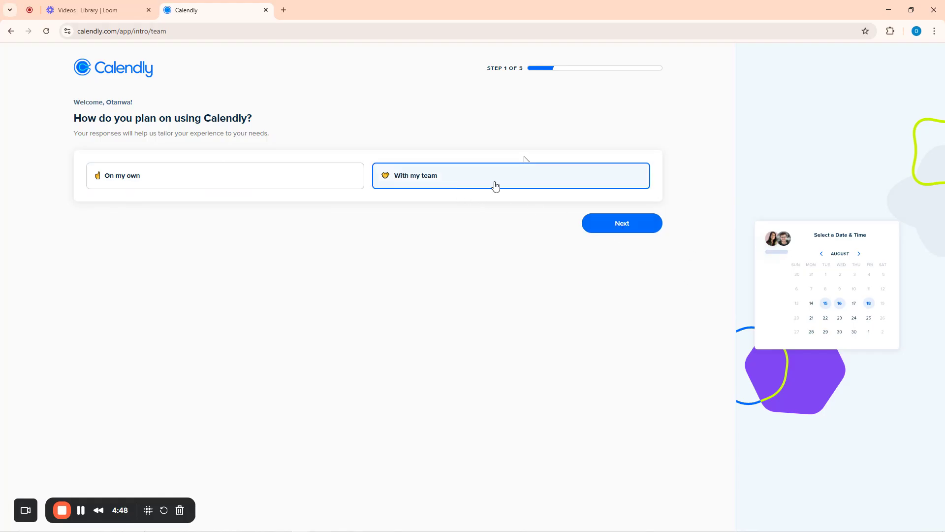
Choose 'With my team' usage and the Consulting role in Calendly onboarding
click(289, 176)
click(464, 177)
click(617, 225)
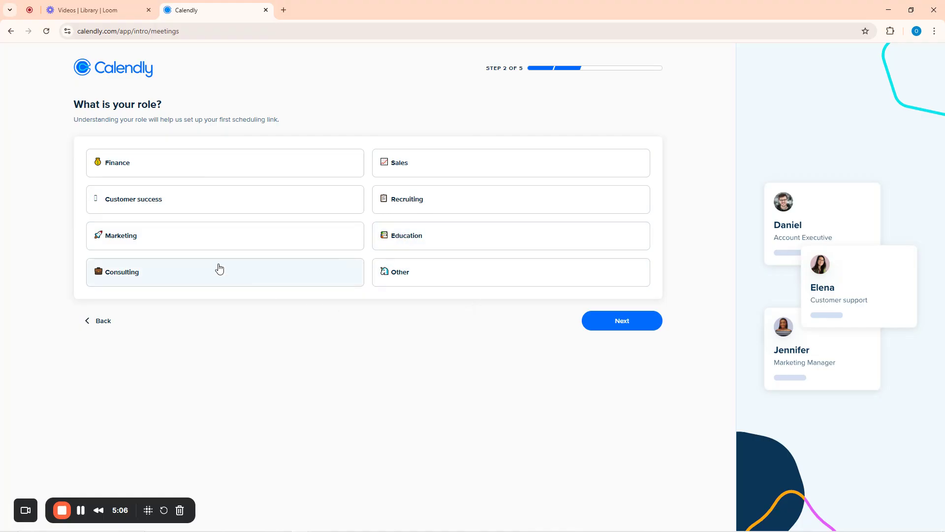
click(129, 277)
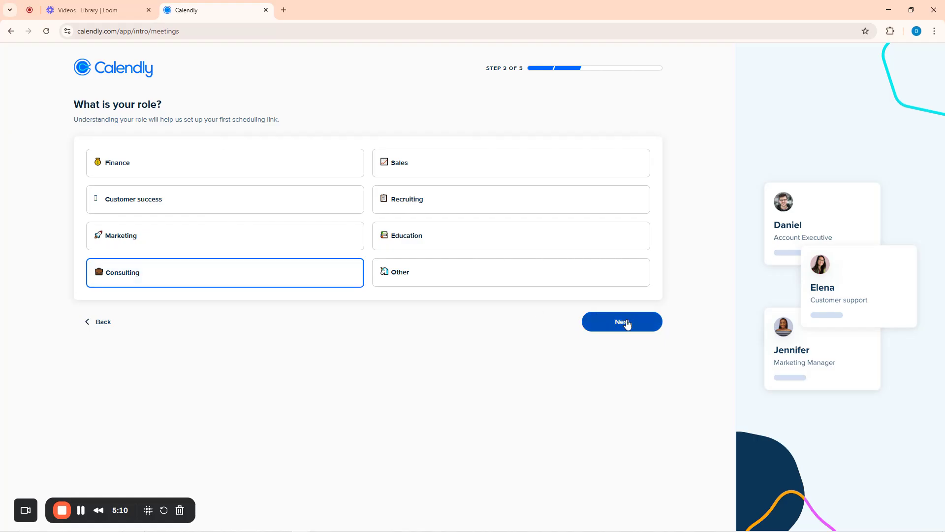
click(631, 327)
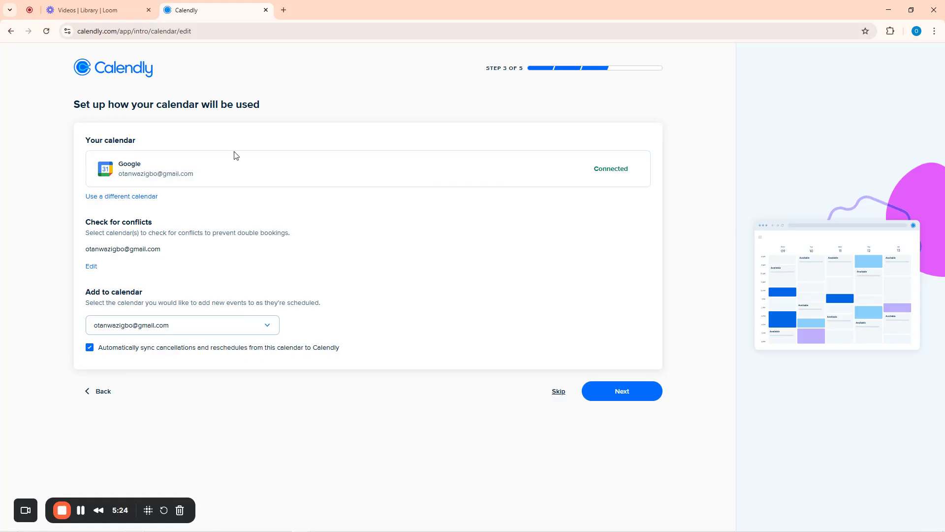
Keep the Google calendar settings and continue to the weekly availability step
click(629, 393)
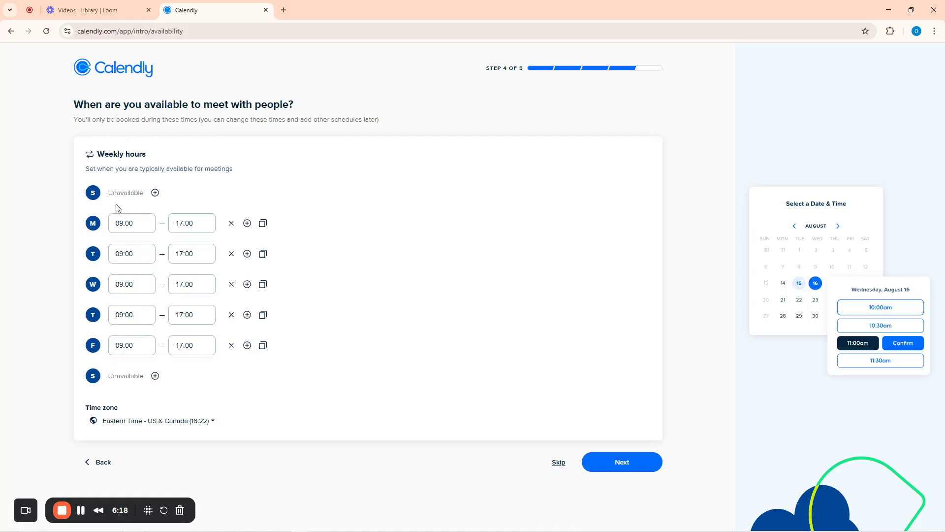
Set Sunday's available hours to 15:00–20:30
click(155, 193)
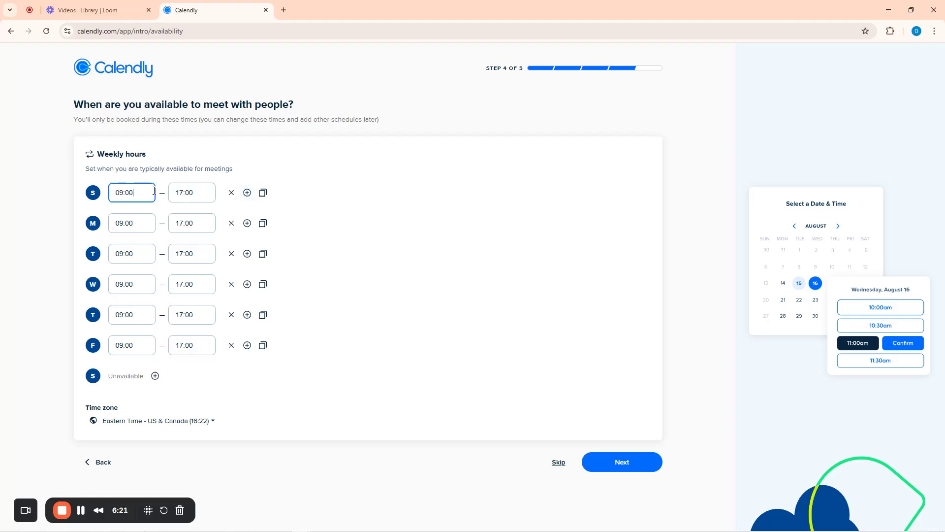
click(130, 194)
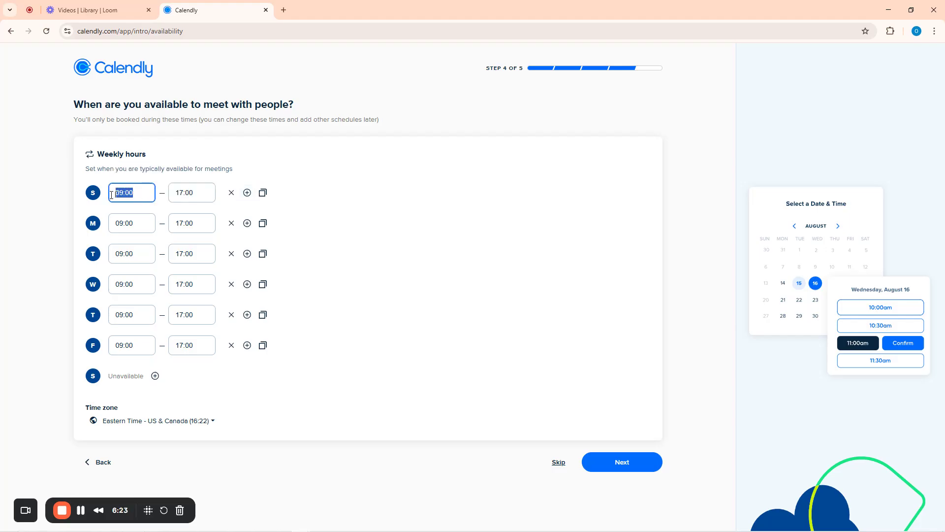
click(141, 197)
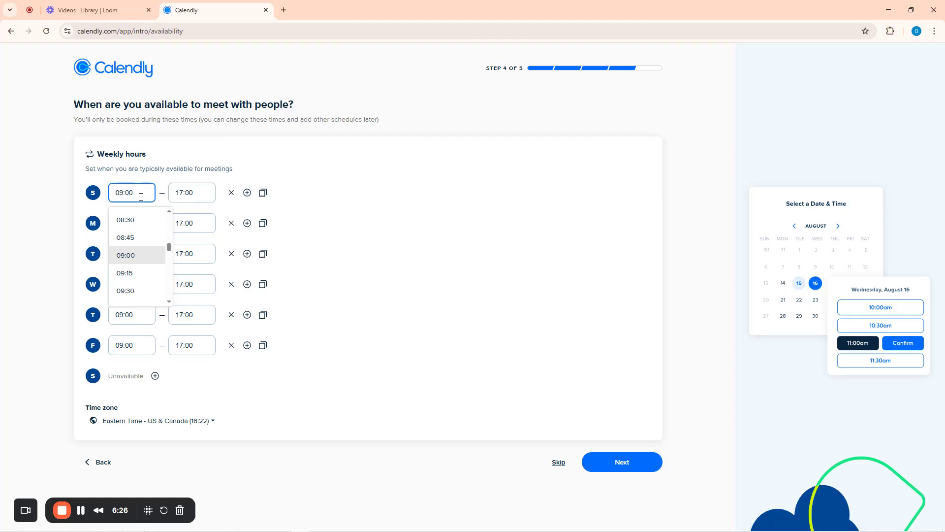
key(BackSpace)
key(BackSpace)
key(BackSpace)
key(BackSpace)
key(BackSpace)
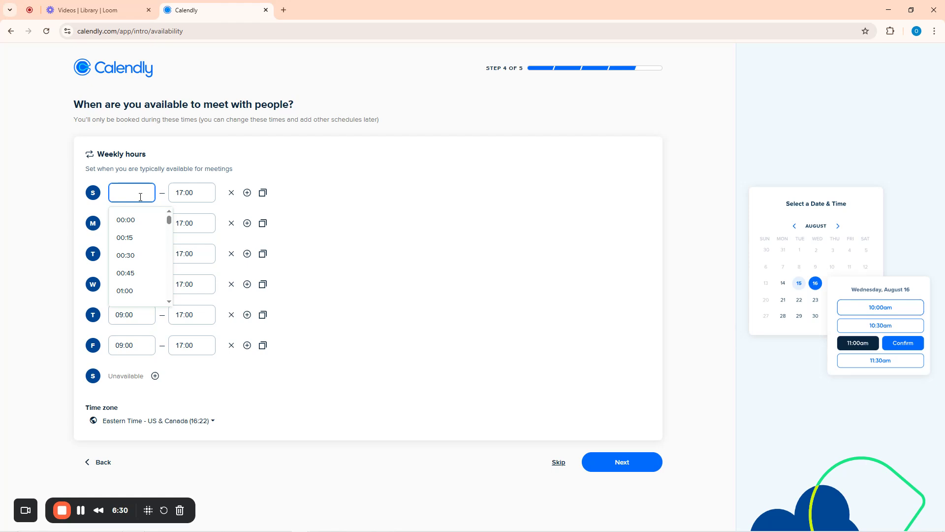
scroll(148, 271, down, 4)
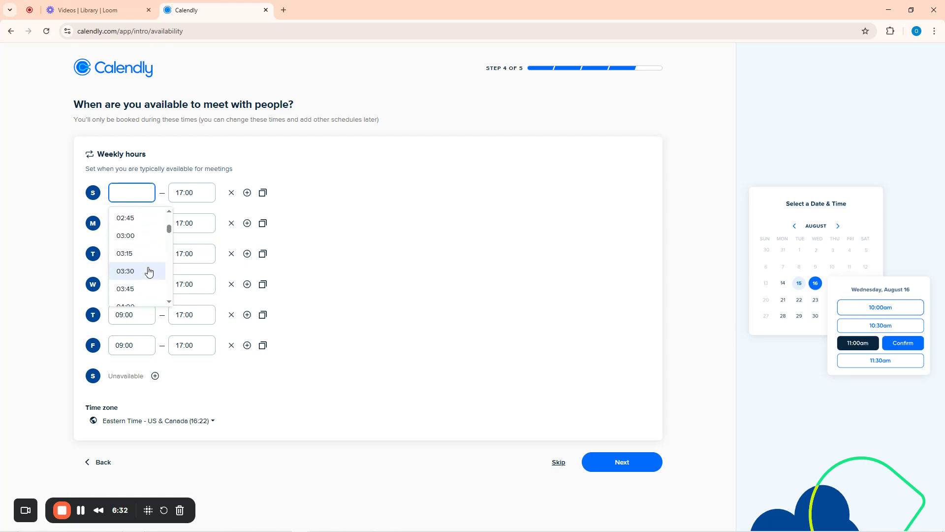
scroll(148, 271, down, 20)
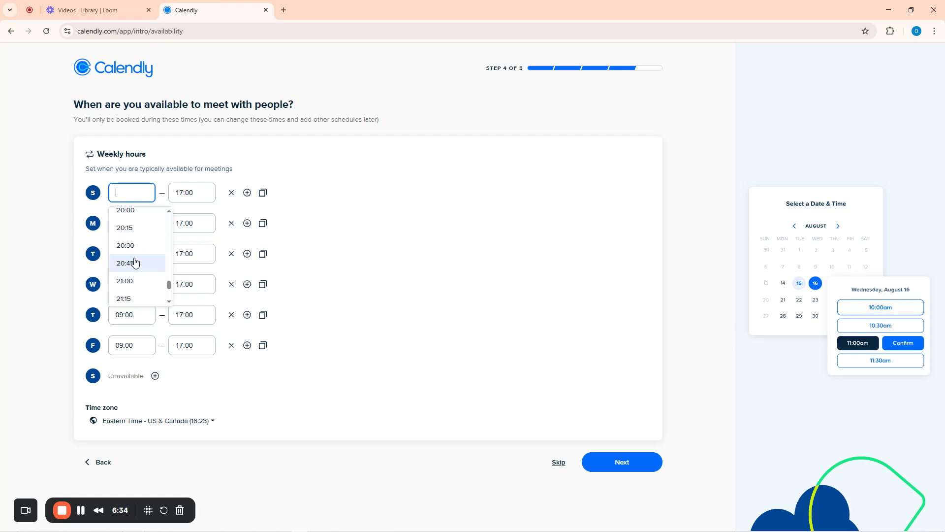
scroll(130, 251, up, 4)
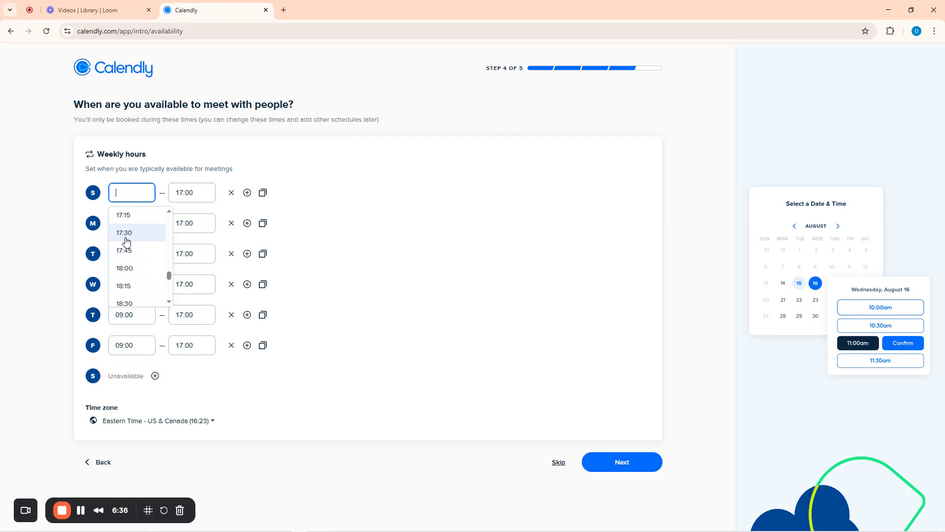
scroll(126, 241, up, 4)
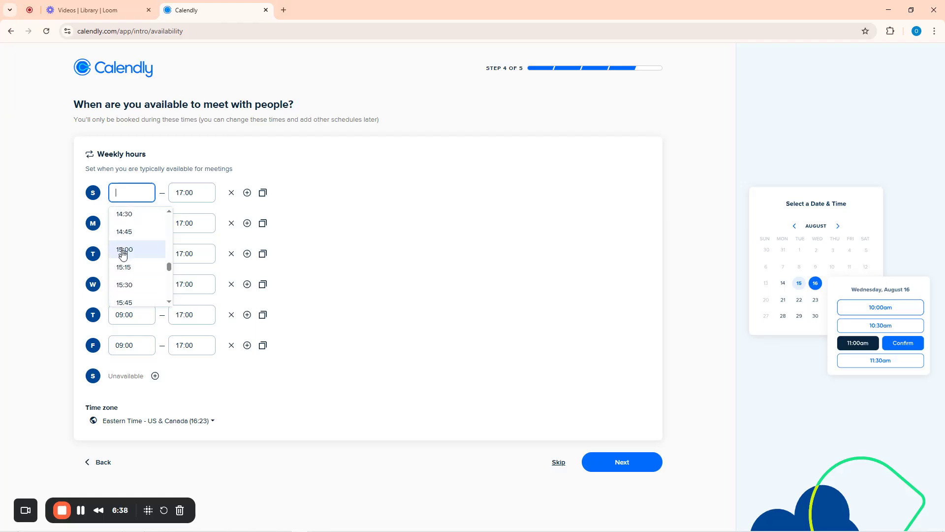
click(124, 250)
click(195, 193)
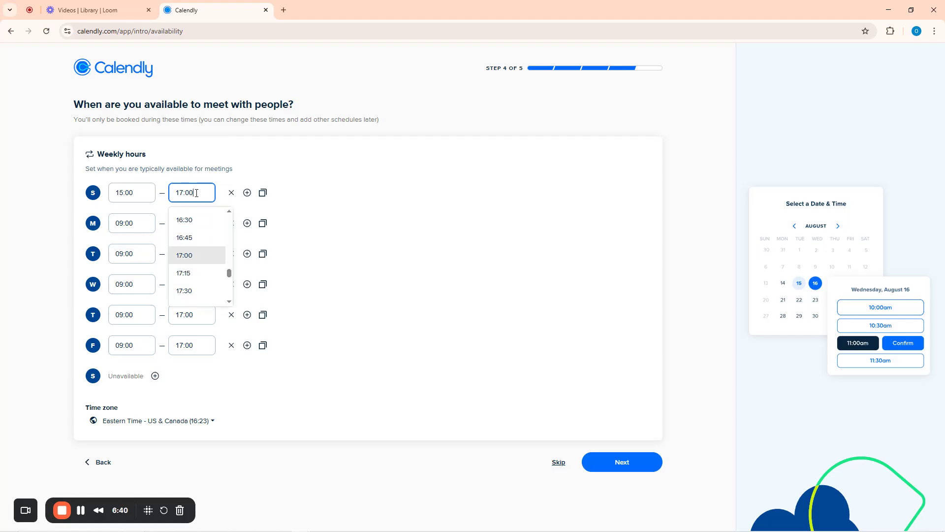
scroll(200, 290, down, 5)
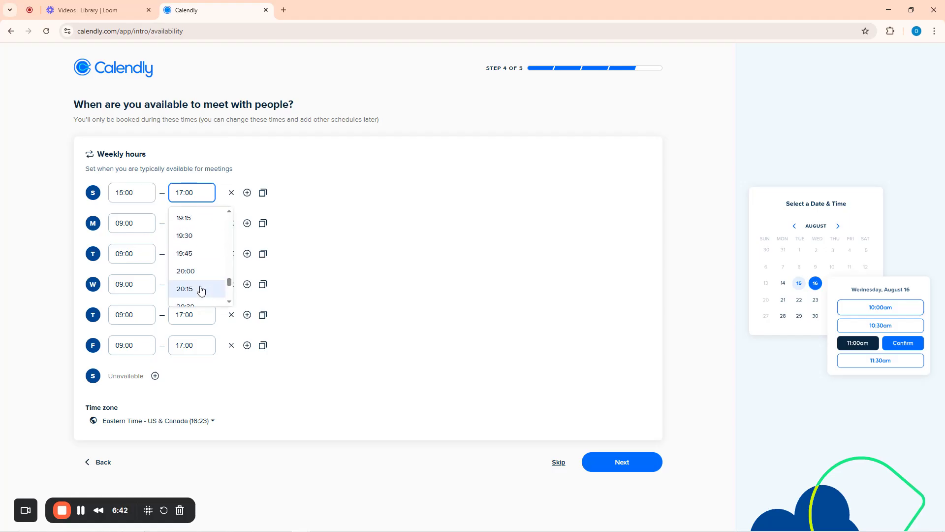
click(189, 257)
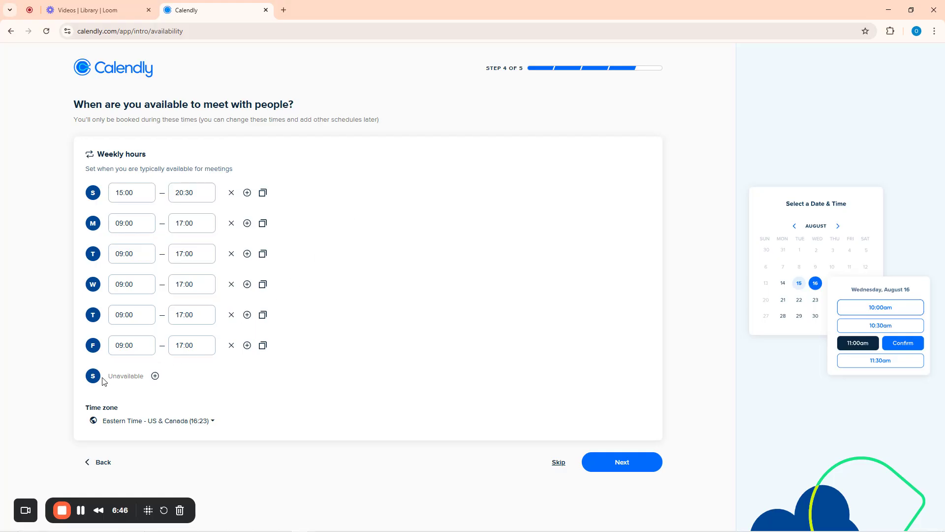
Make Saturday available from 14:00 to 22:00
click(155, 376)
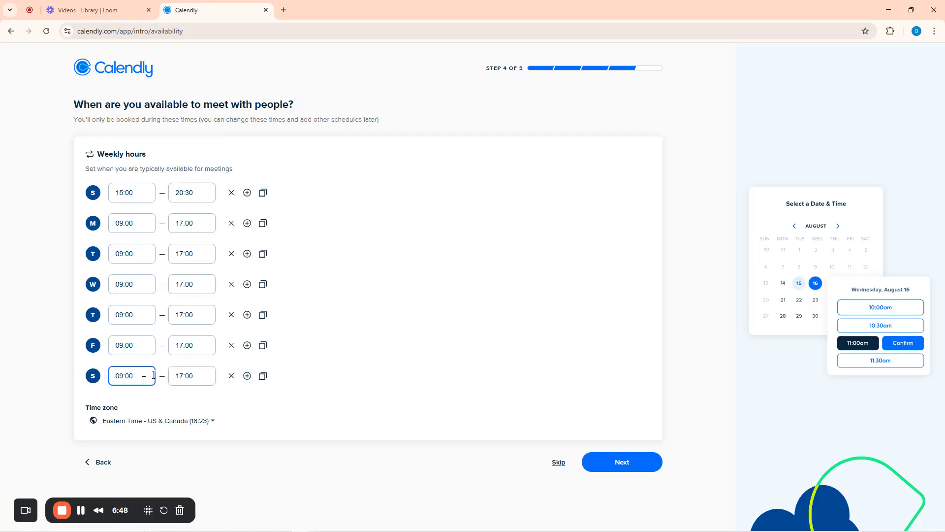
click(140, 377)
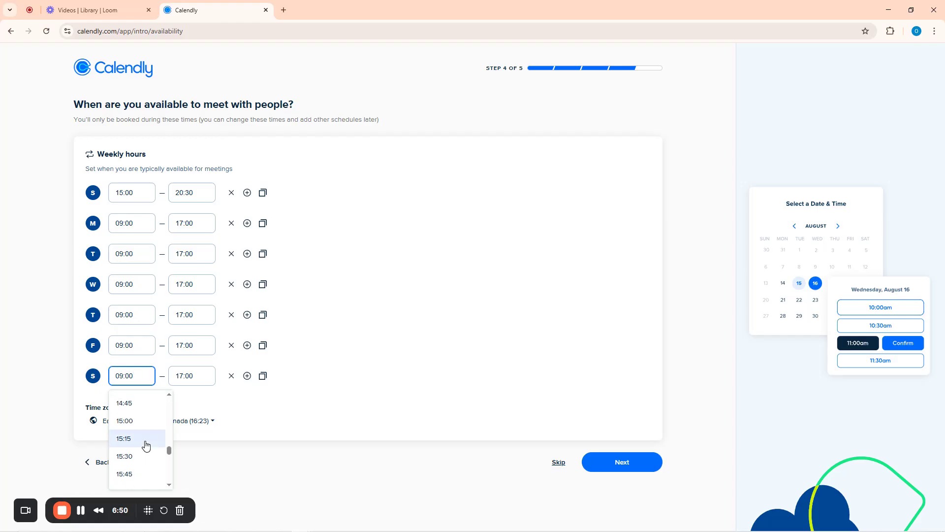
scroll(146, 446, down, 13)
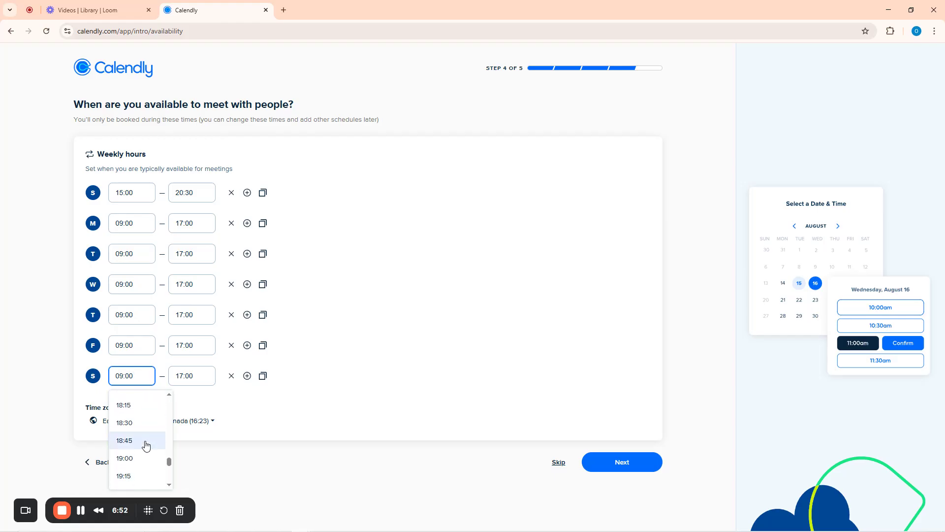
scroll(130, 437, up, 2)
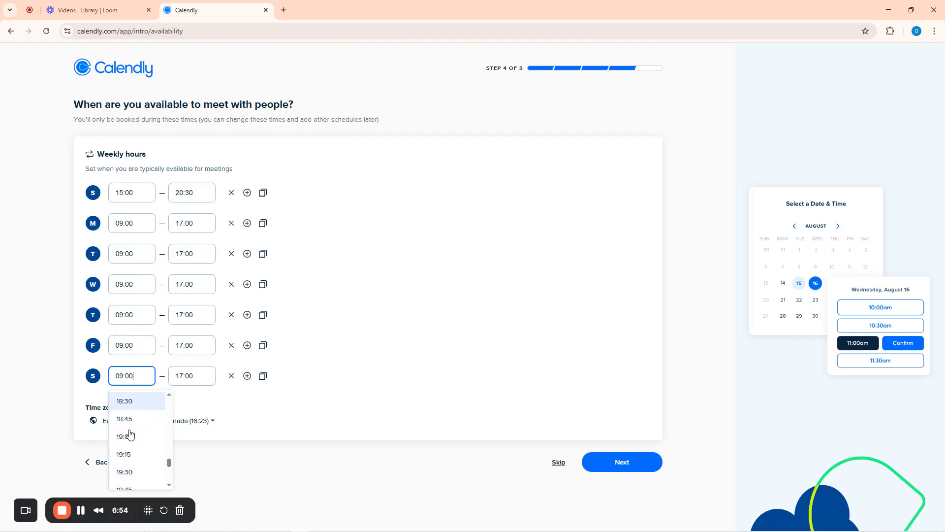
scroll(130, 435, up, 4)
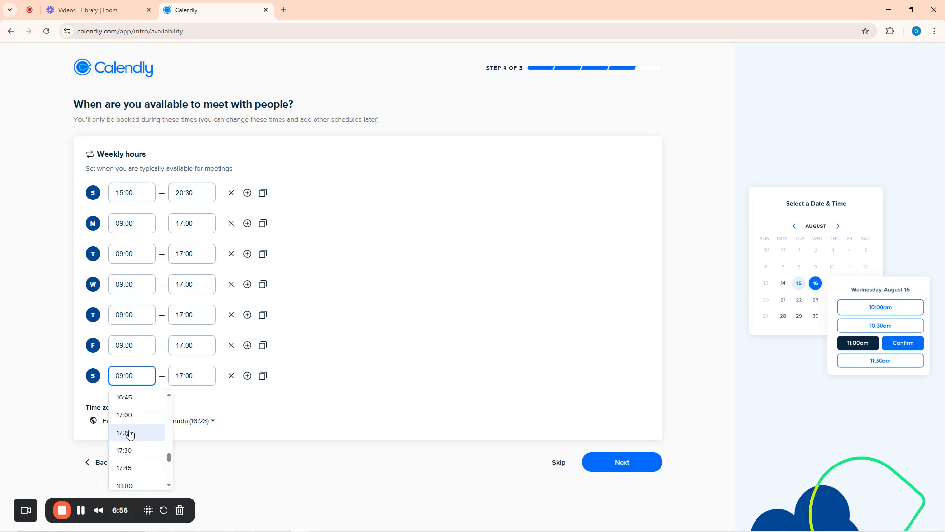
scroll(130, 433, up, 3)
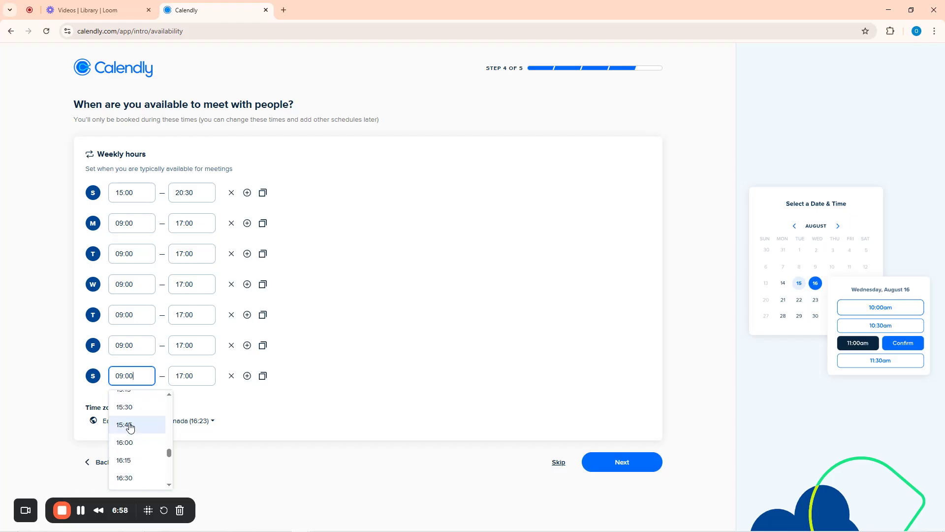
scroll(131, 428, up, 4)
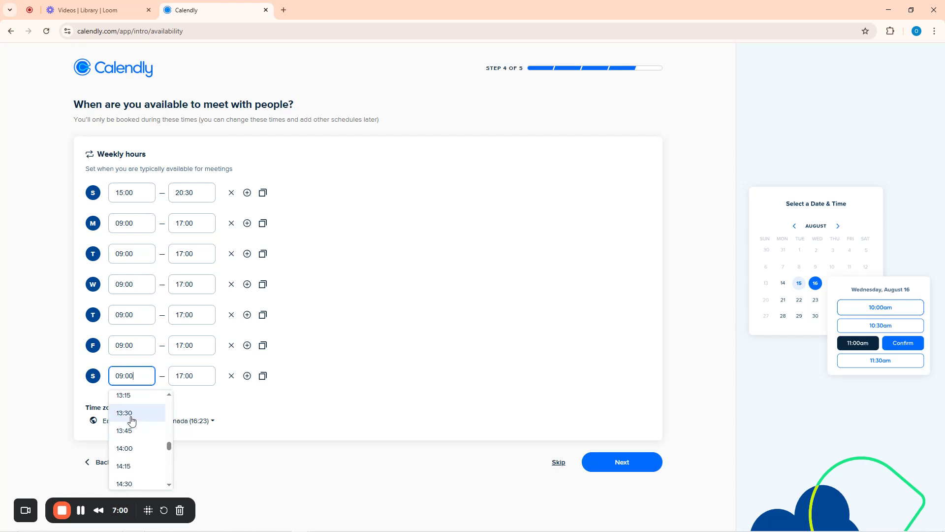
click(131, 449)
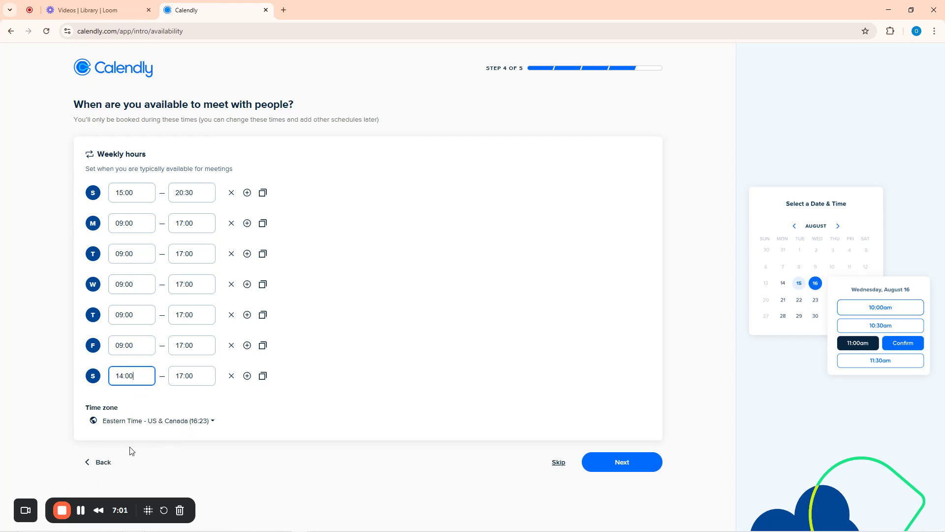
click(200, 374)
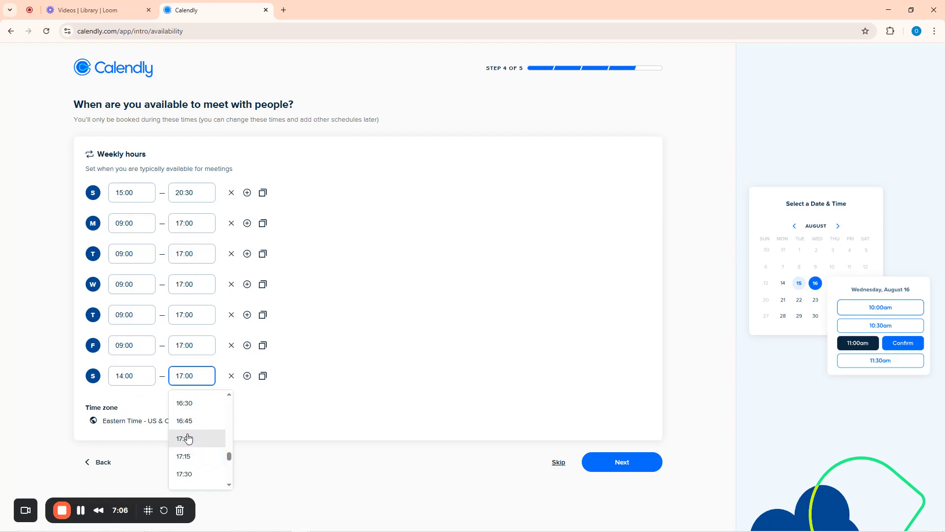
scroll(188, 438, down, 5)
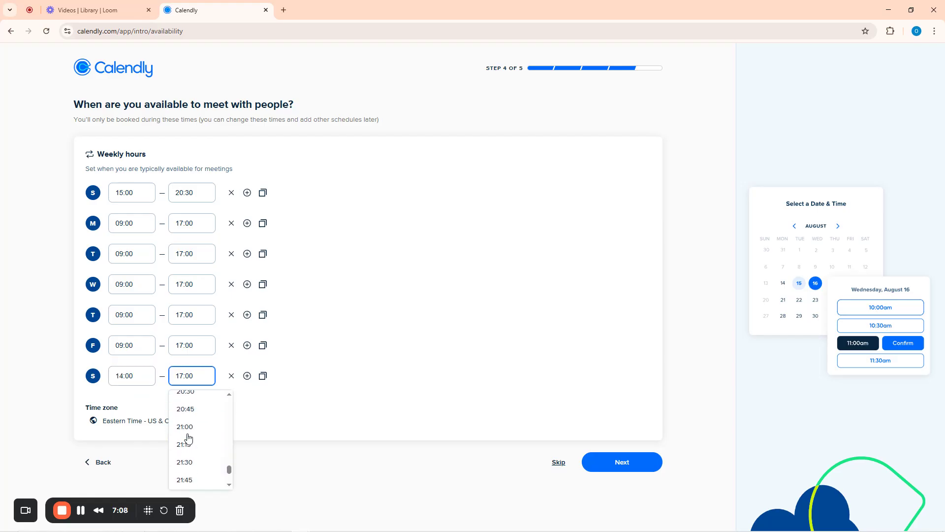
scroll(188, 438, down, 2)
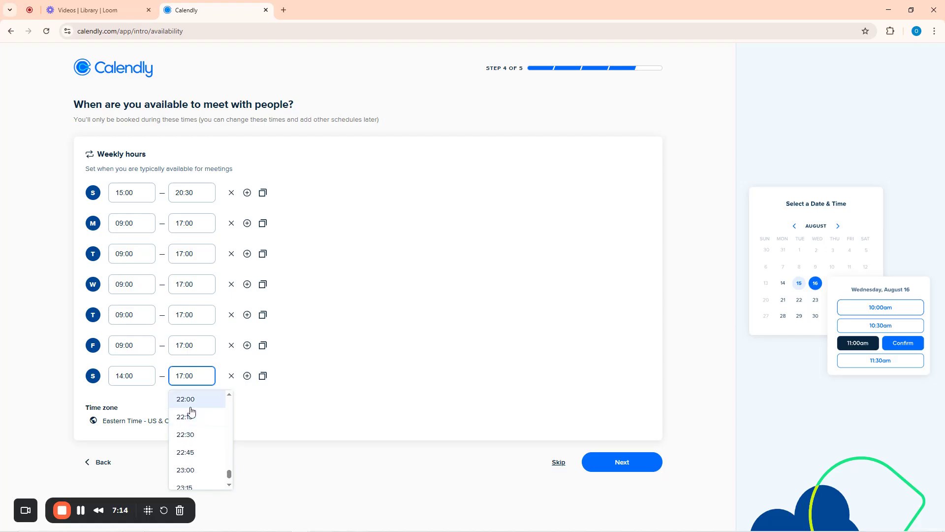
click(190, 406)
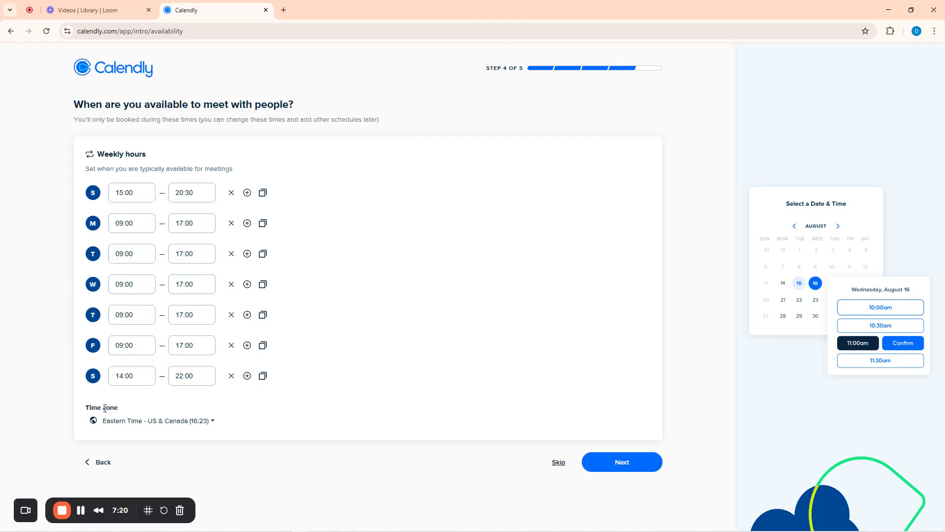
Open the time zone list and search it for 'la'
click(185, 421)
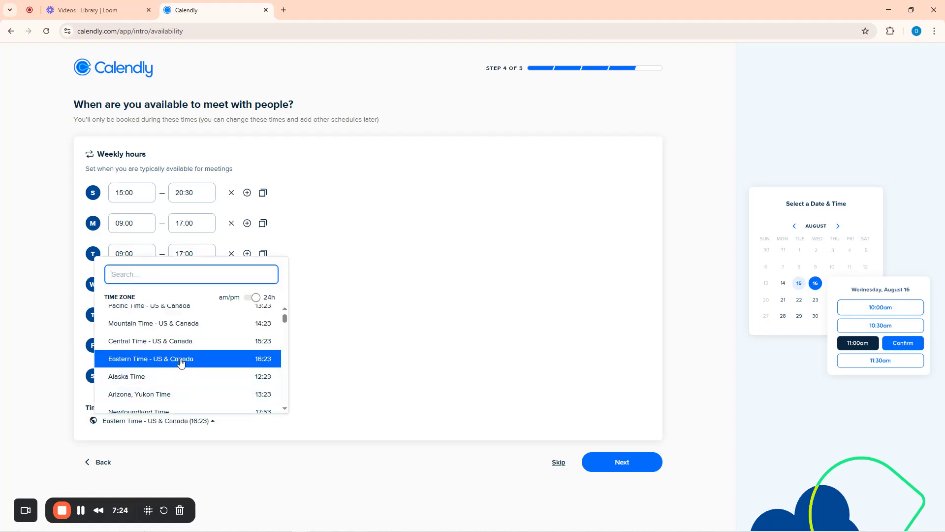
scroll(175, 363, down, 5)
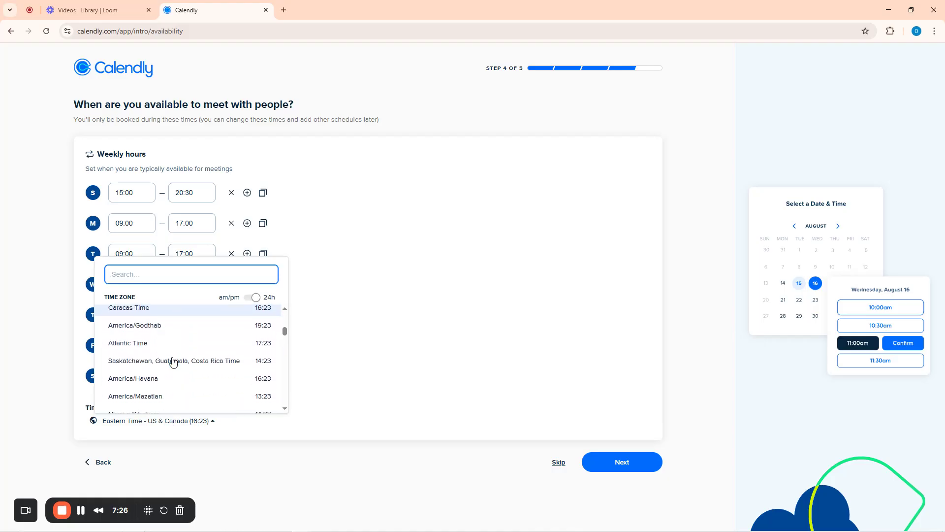
text(nig)
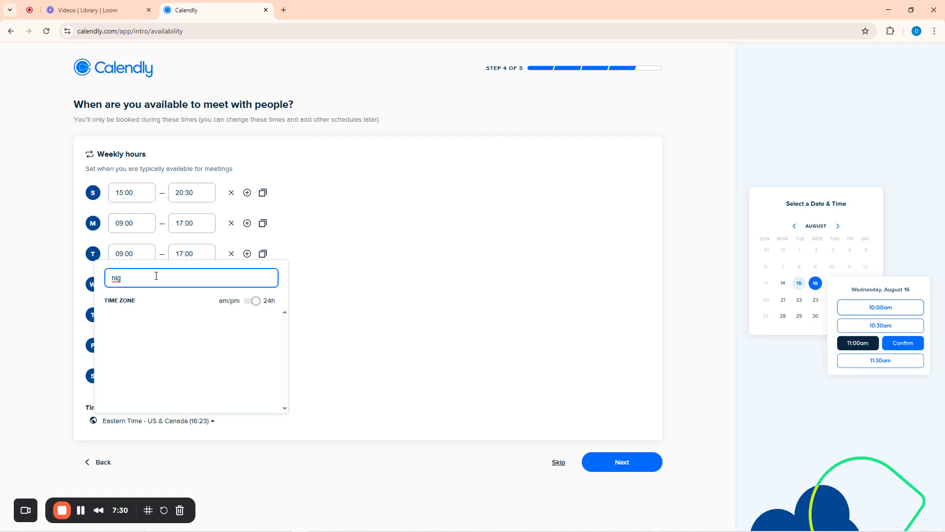
key(ctrl+a)
key(BackSpace)
text(lag)
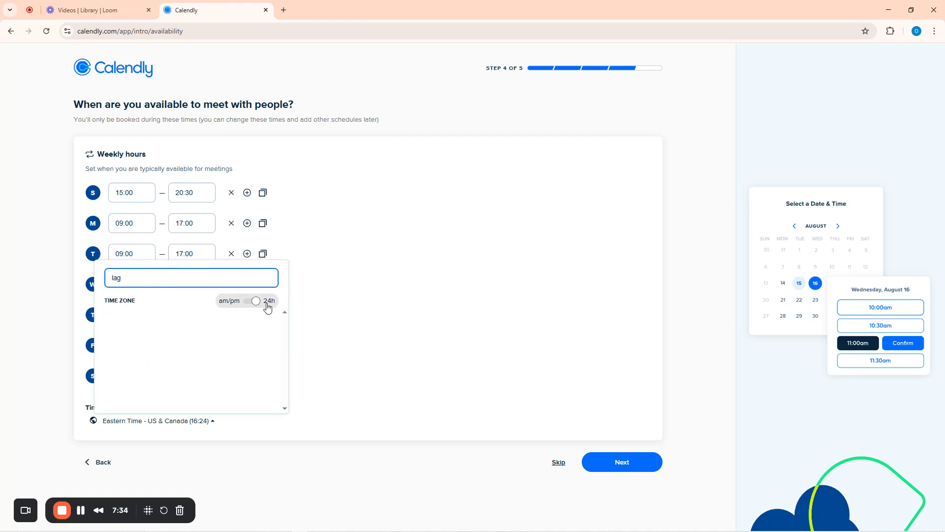
key(BackSpace)
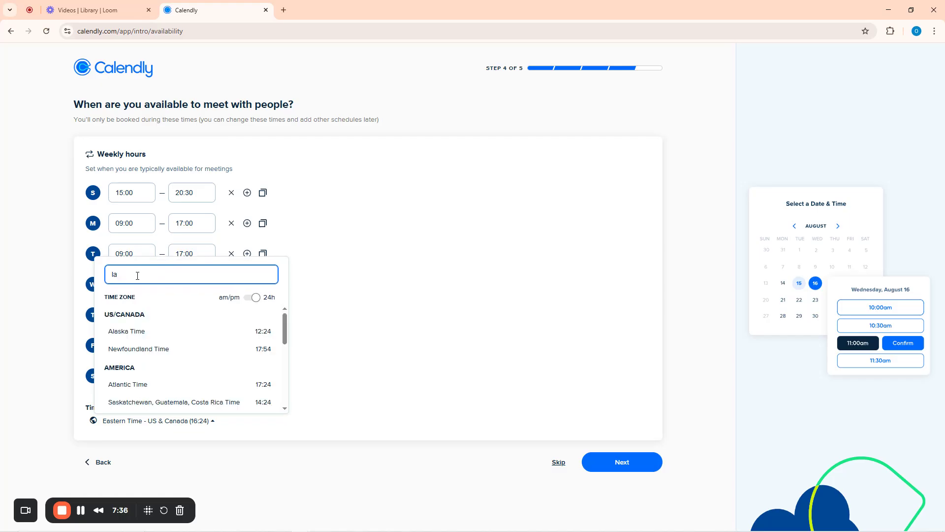
scroll(145, 368, down, 5)
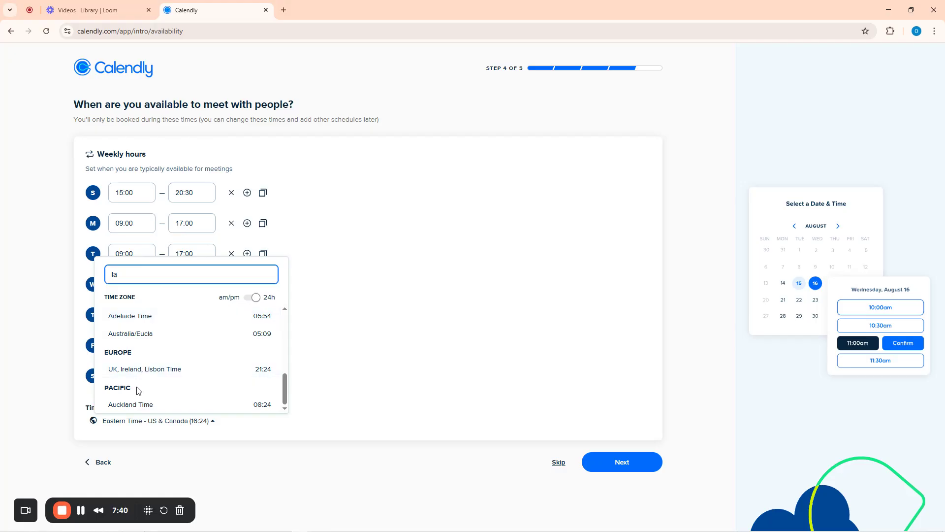
scroll(147, 393, up, 5)
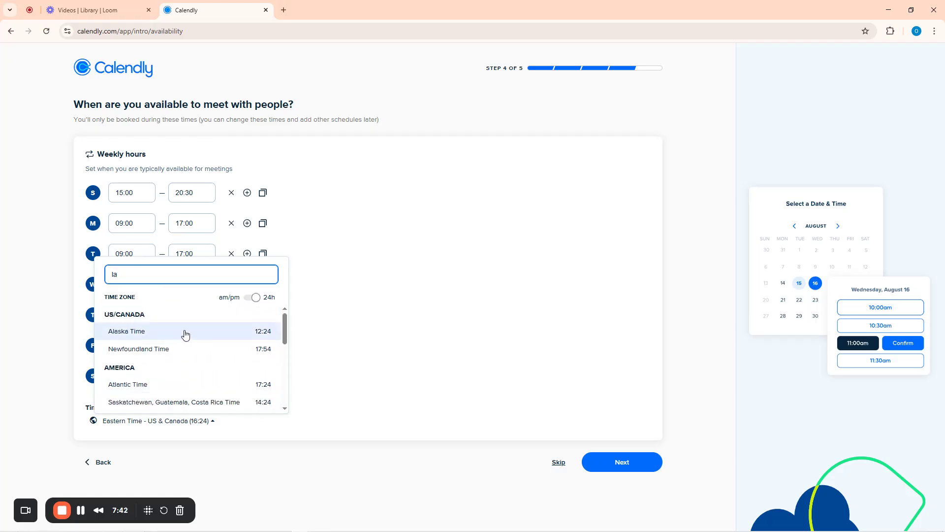
Switch the time display to am/pm, then back to 24-hour format
click(249, 298)
scroll(175, 348, down, 5)
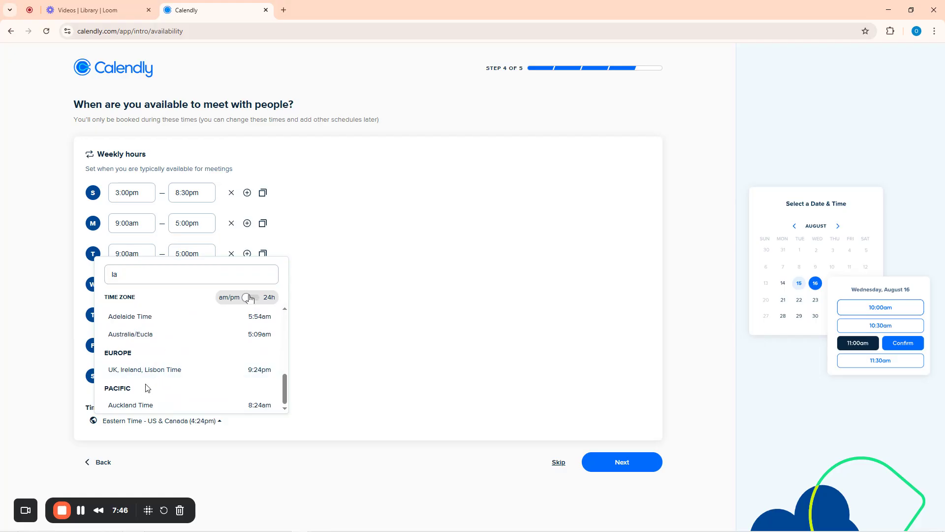
scroll(147, 387, up, 4)
scroll(146, 389, up, 3)
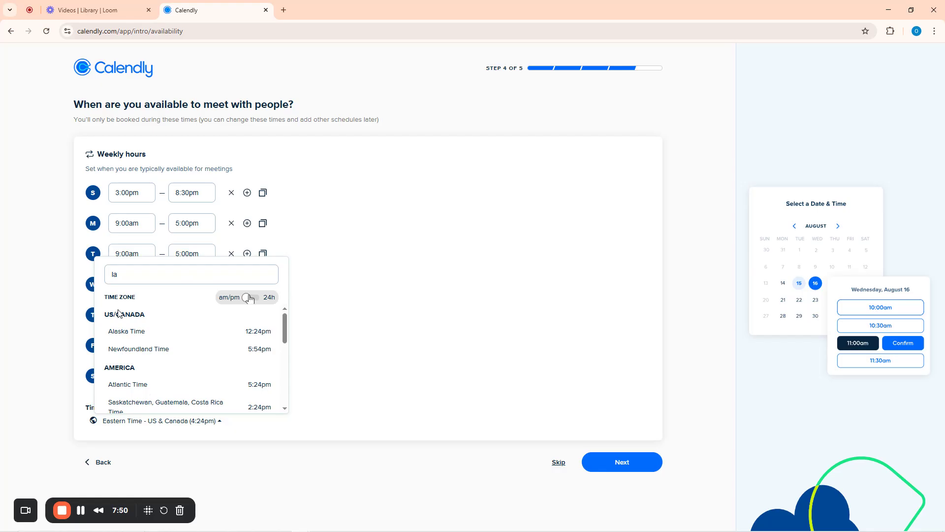
click(250, 297)
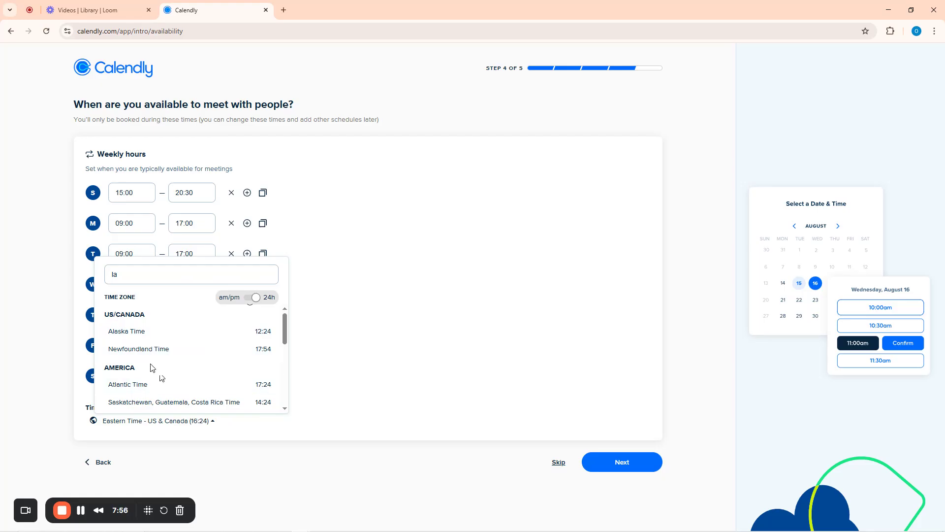
Choose UK, Ireland, Lisbon Time as the availability time zone
scroll(151, 367, down, 5)
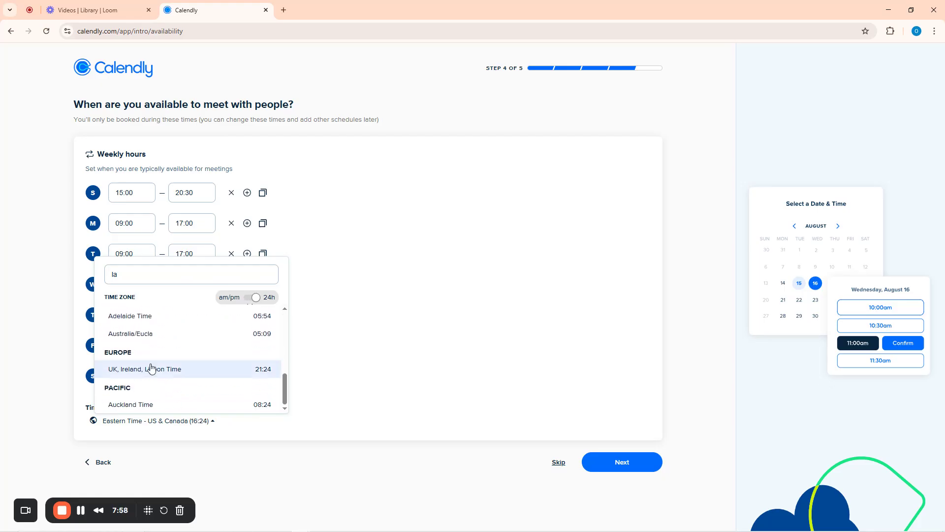
scroll(138, 369, up, 1)
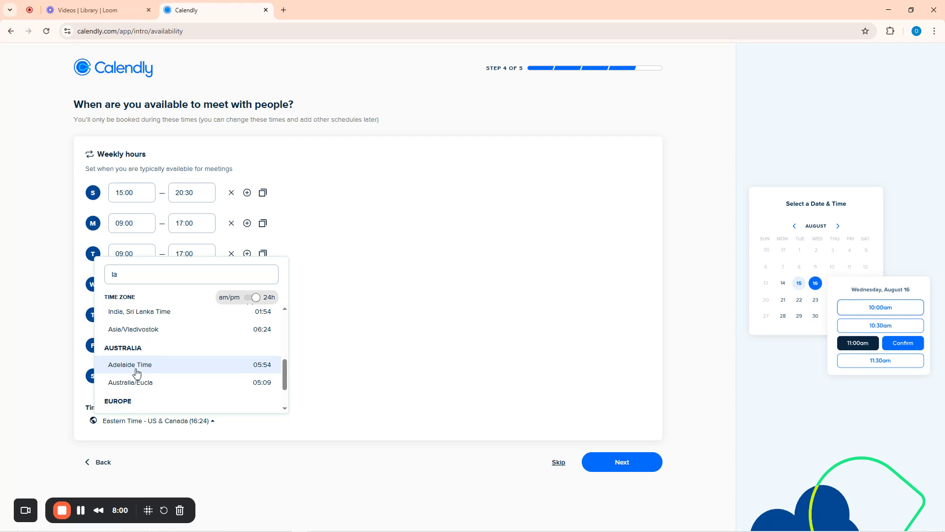
scroll(136, 373, down, 1)
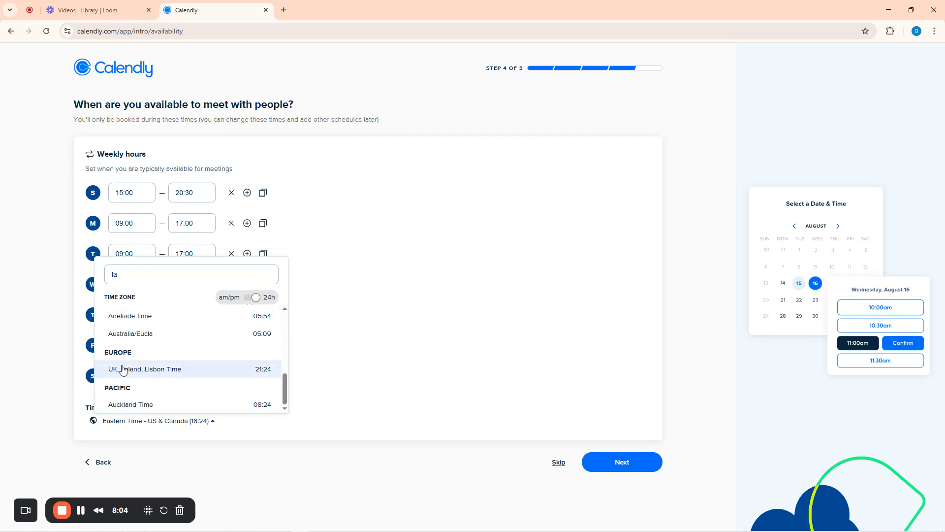
scroll(170, 354, up, 1)
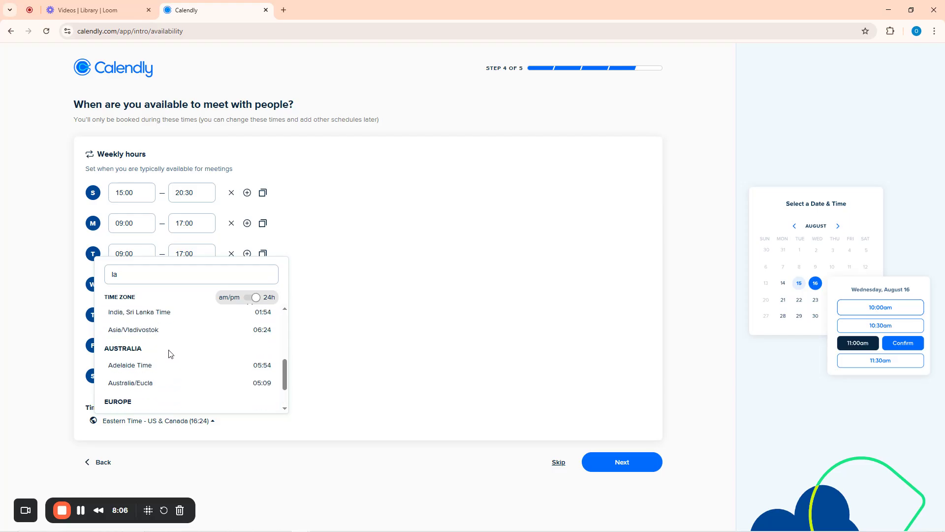
scroll(169, 354, up, 3)
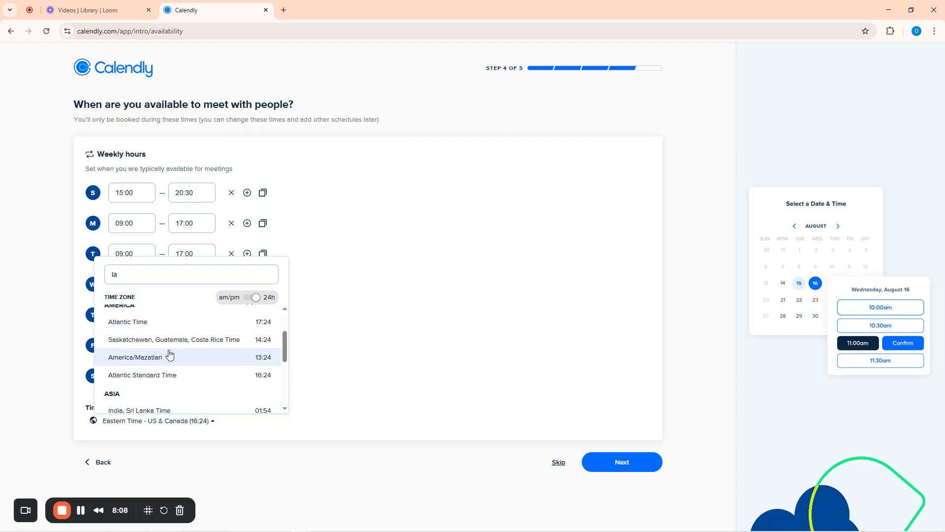
scroll(170, 354, up, 1)
scroll(170, 354, up, 1)
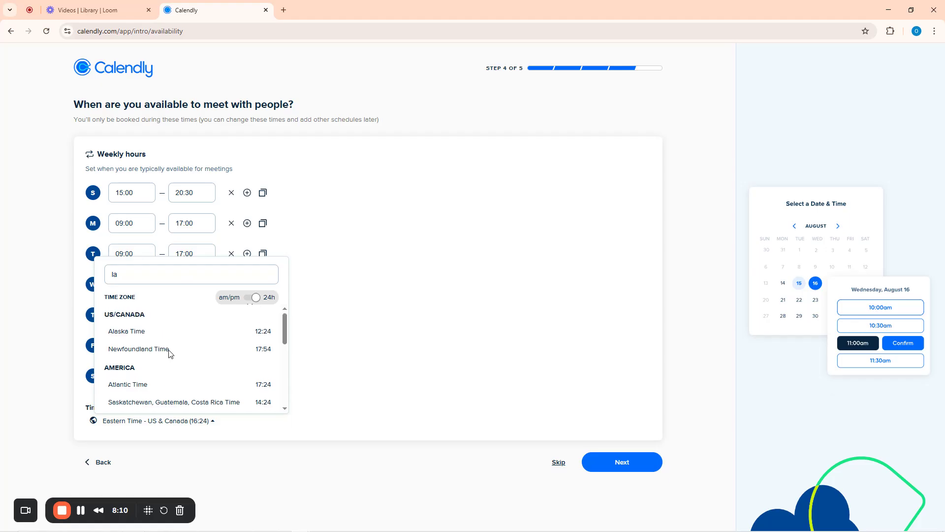
scroll(169, 353, down, 3)
scroll(170, 353, down, 1)
click(140, 368)
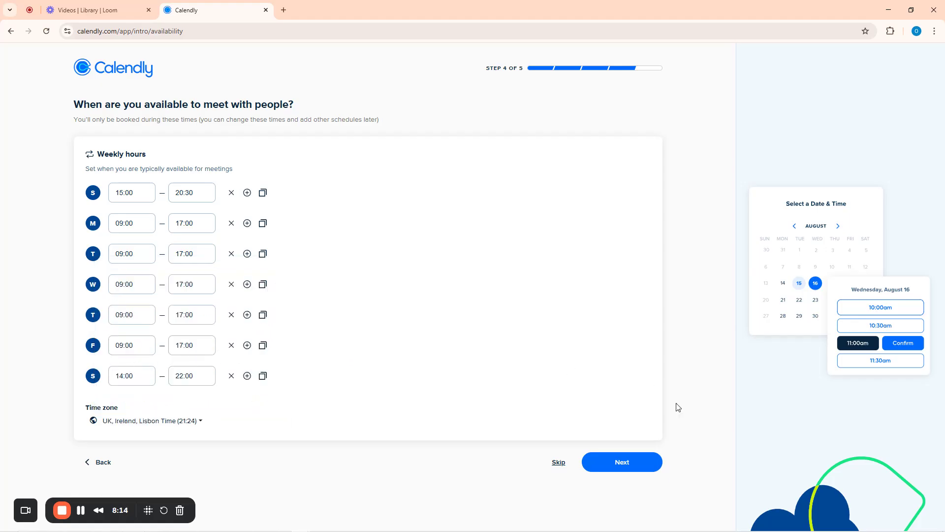
Advance to the meeting location step, compare Zoom, Google Meet and In-person, then select Zoom
click(621, 464)
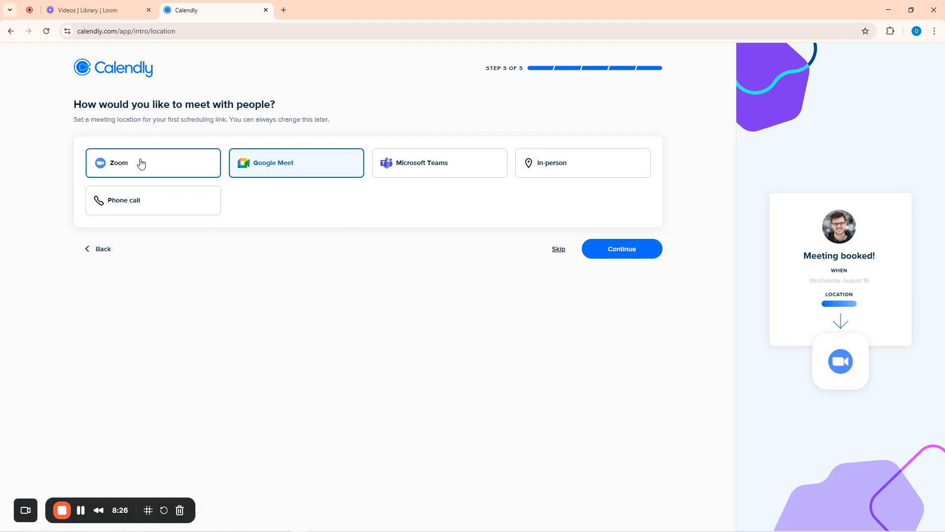
click(169, 170)
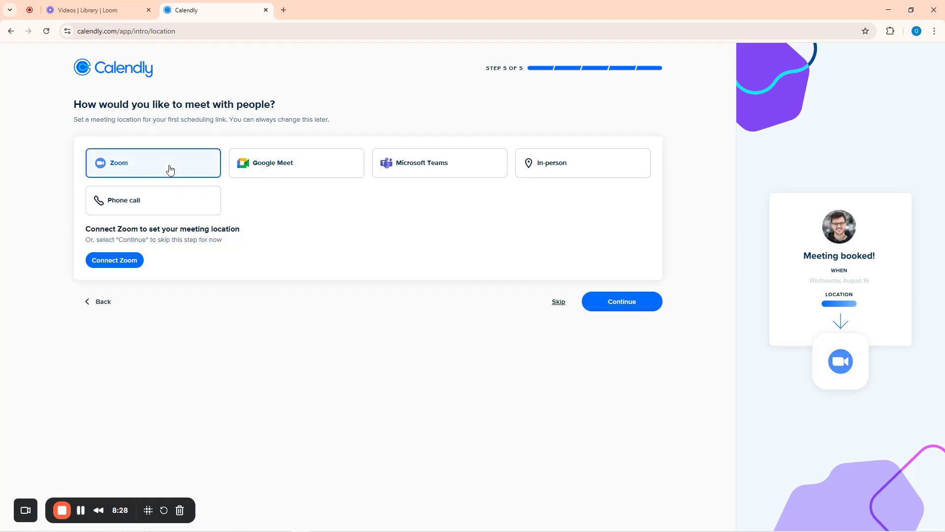
click(316, 169)
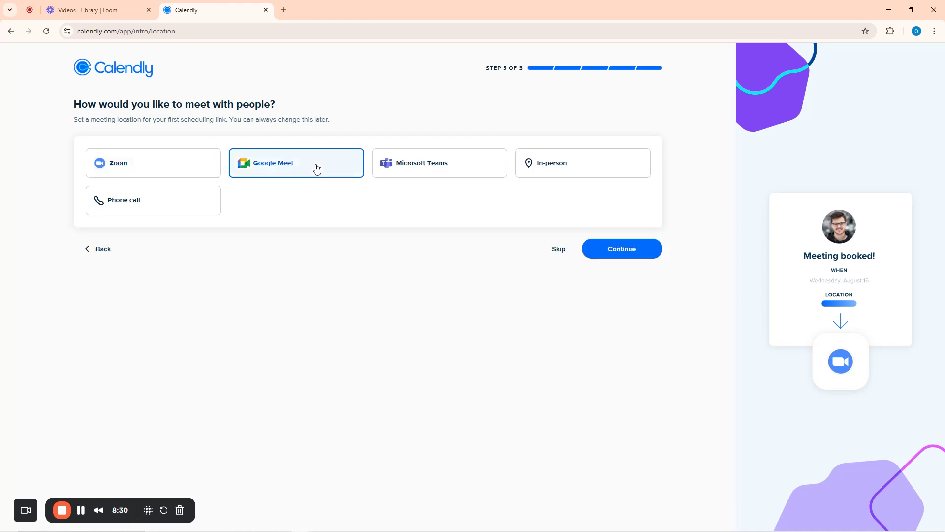
click(563, 169)
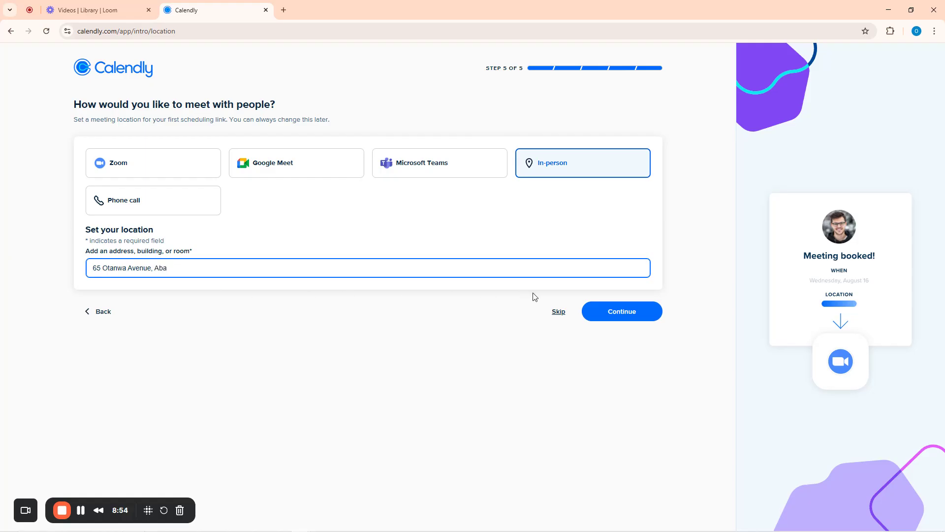
click(150, 172)
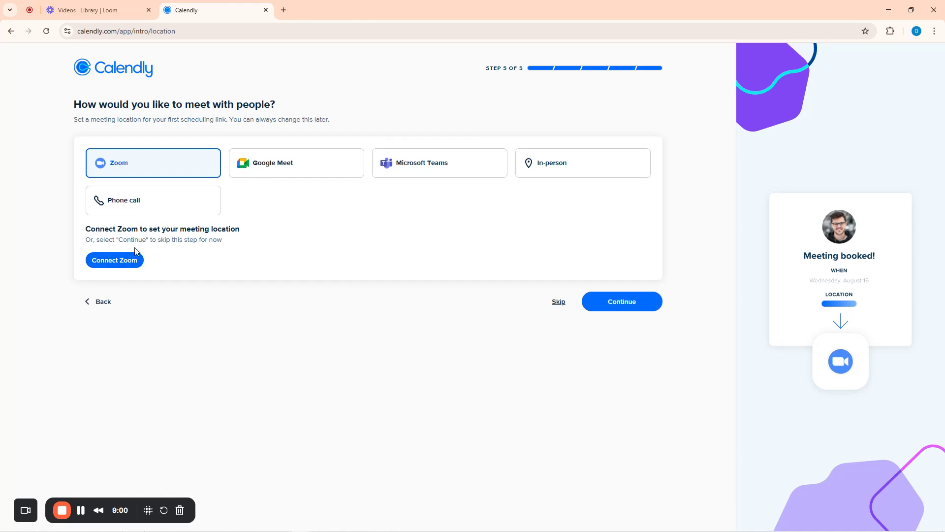
click(271, 164)
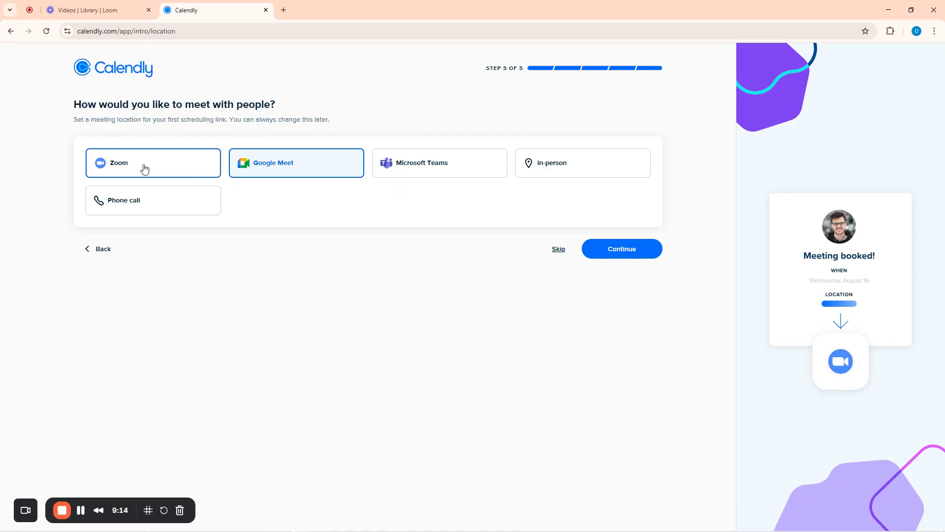
click(144, 169)
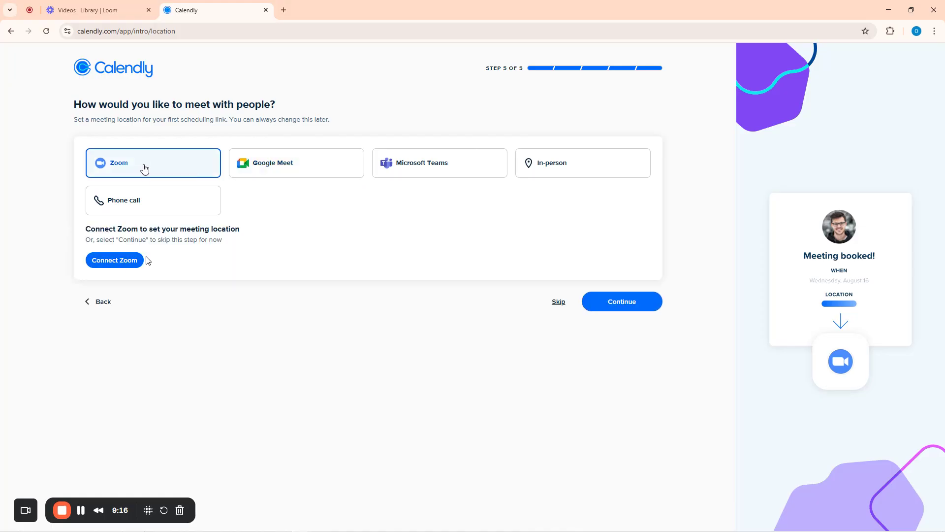
Connect Zoom via Google sign-in, allowing shared access permissions and authorizing Calendly
click(115, 264)
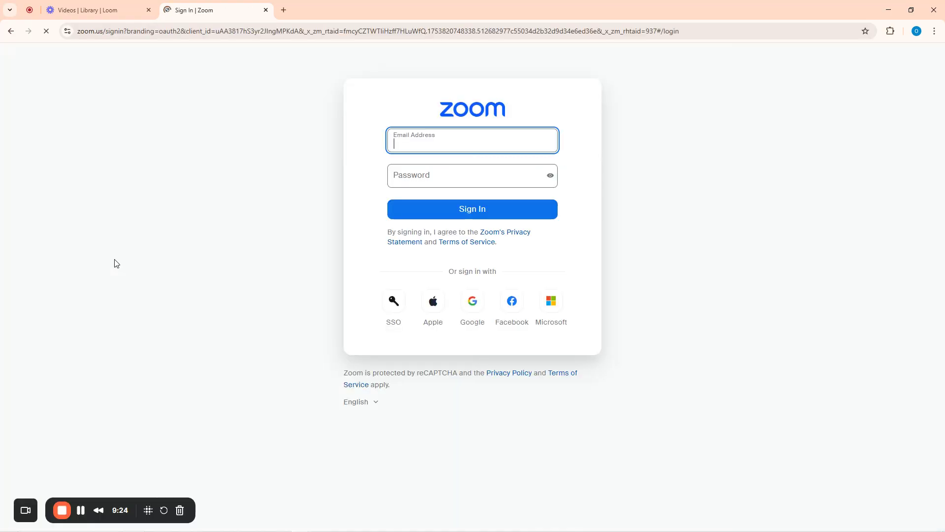
click(471, 305)
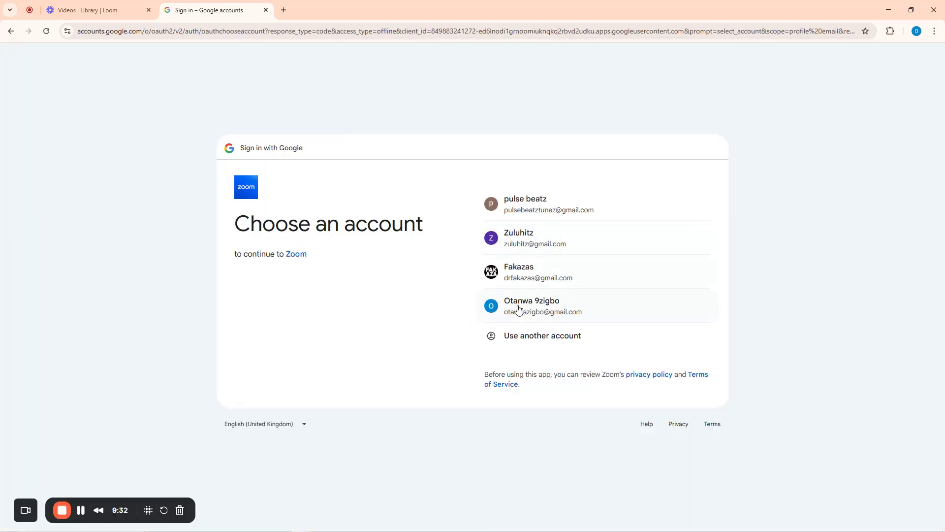
click(519, 308)
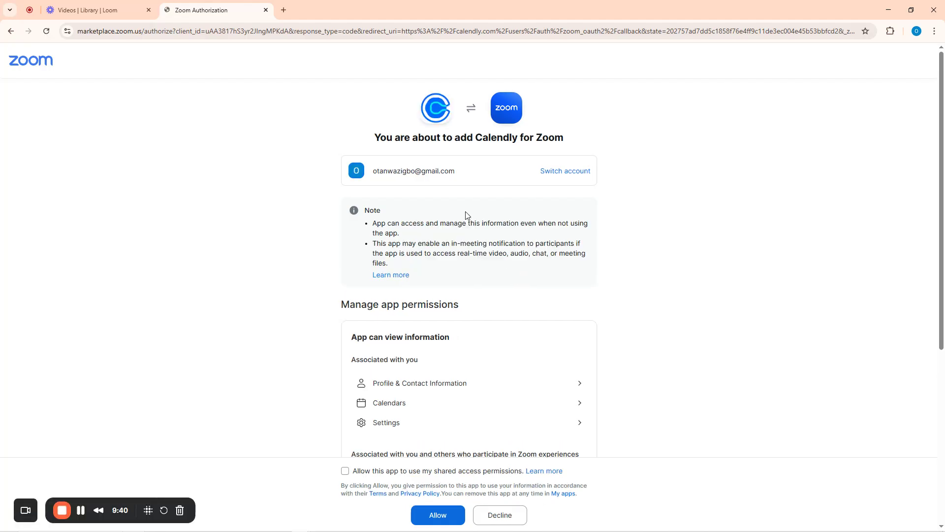
scroll(470, 268, down, 6)
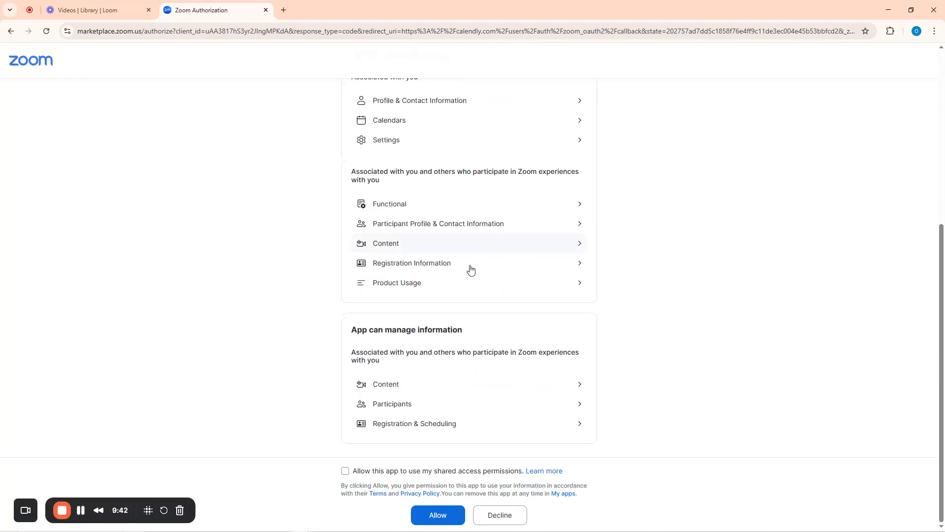
click(345, 472)
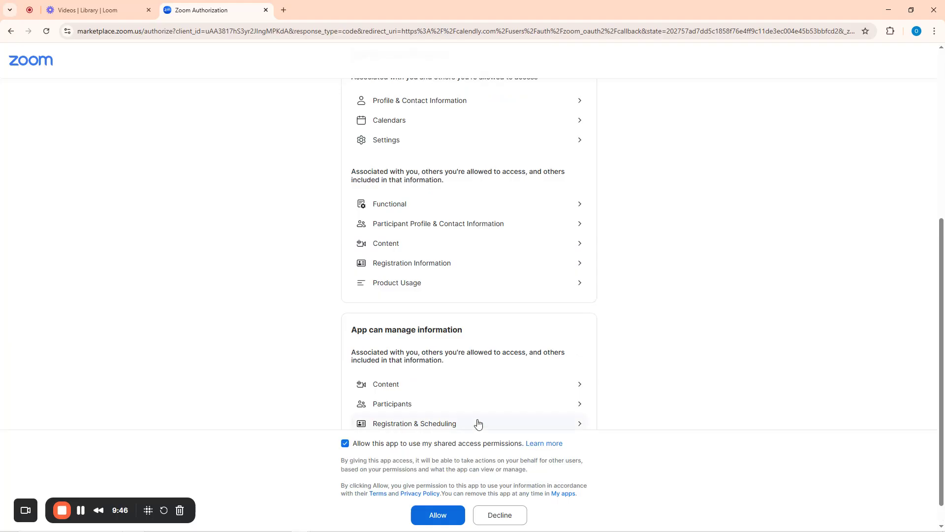
click(438, 517)
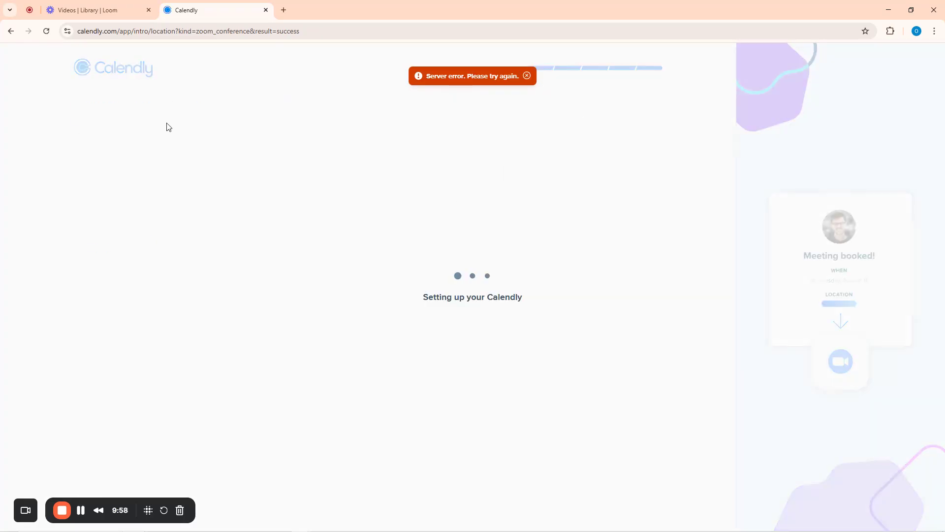
Reload the stuck setup page, dismiss the server error, and expand the sidebar
click(47, 33)
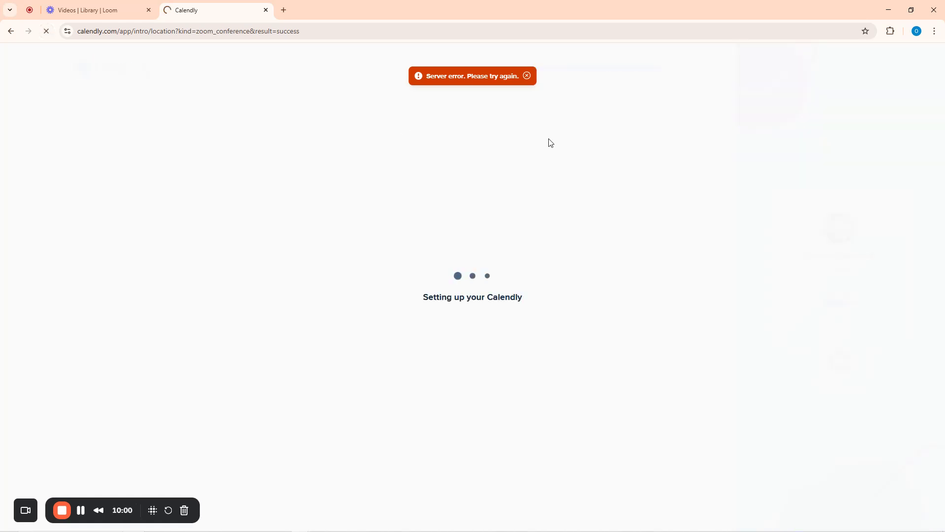
click(527, 76)
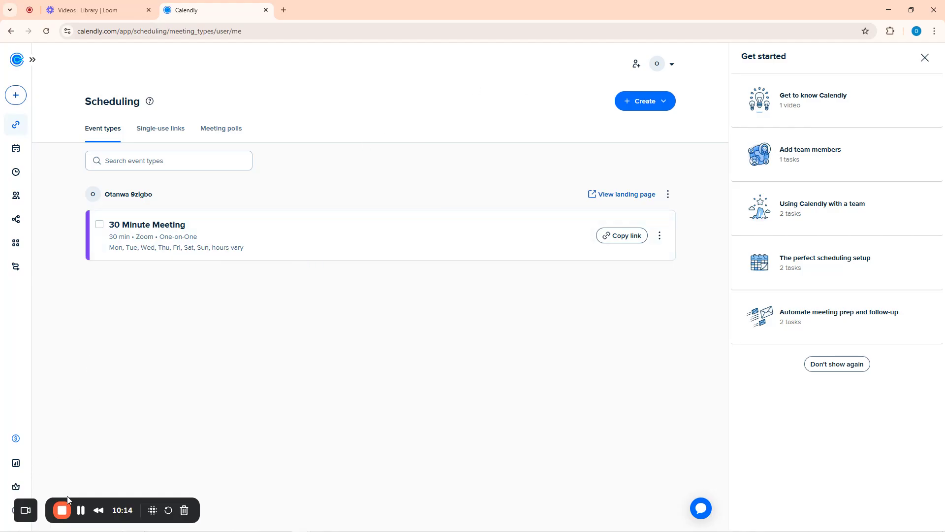
drag(90, 502, 324, 497)
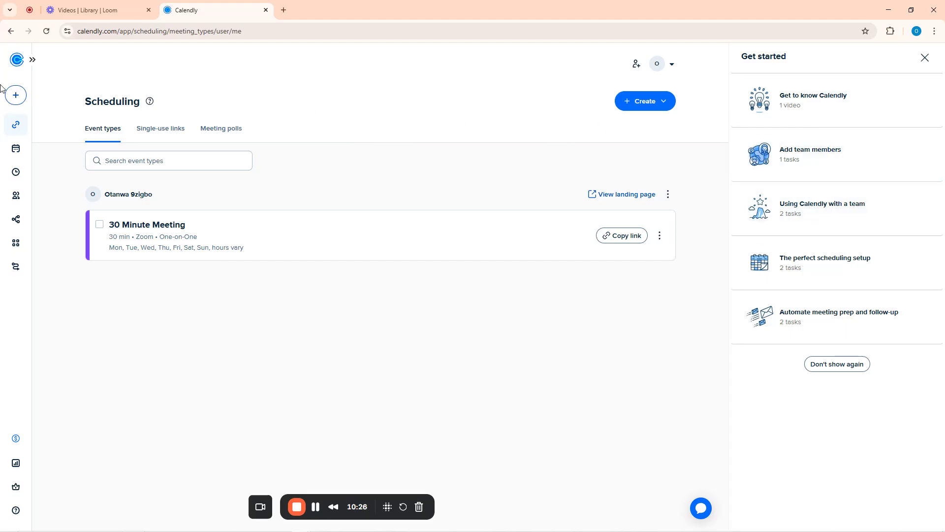
click(33, 60)
Go to Meetings, then Availability, and show the Holidays tab
mouse_move(34, 65)
click(41, 154)
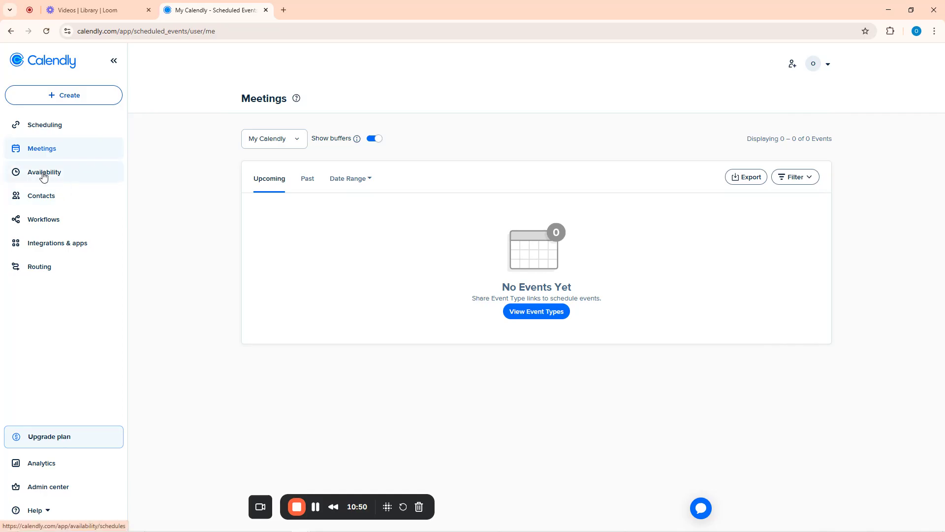
click(43, 175)
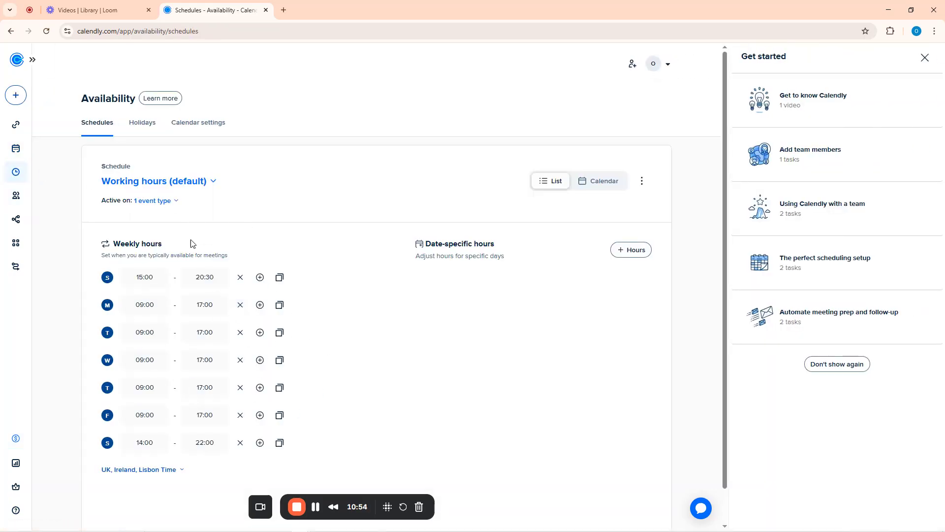
click(140, 127)
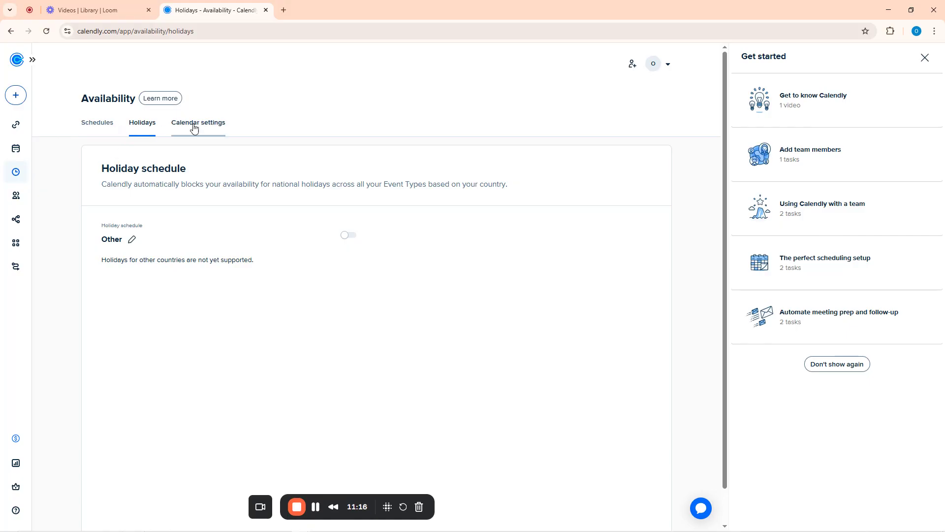
Visit the Contacts page, then the Workflows page with its templates
click(33, 60)
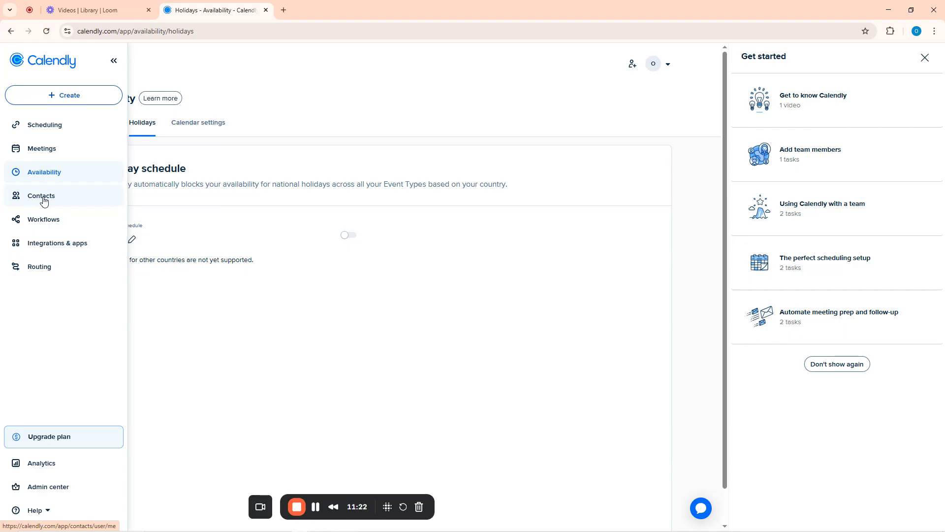
click(44, 198)
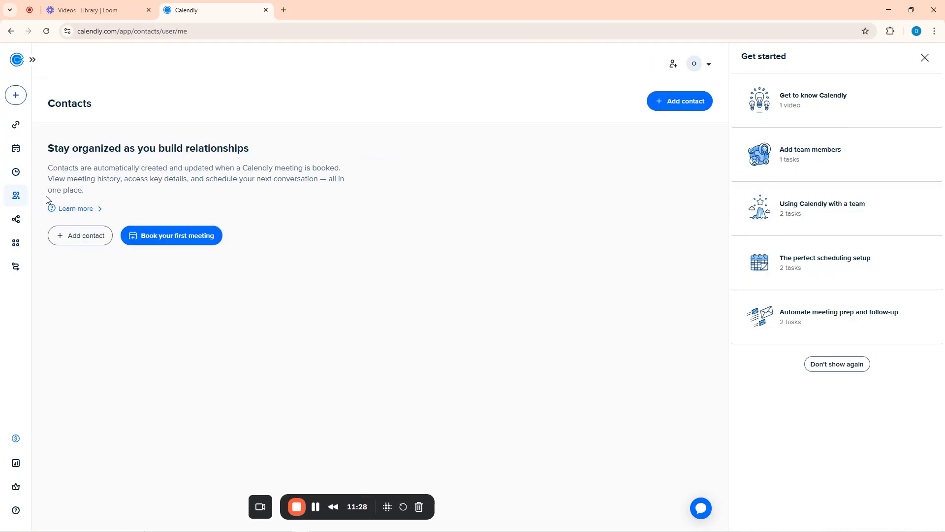
click(32, 59)
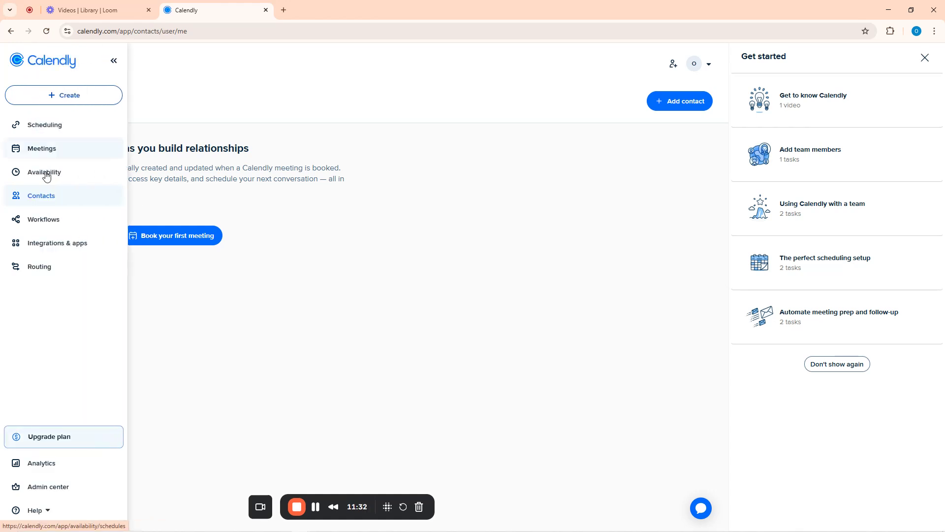
click(52, 223)
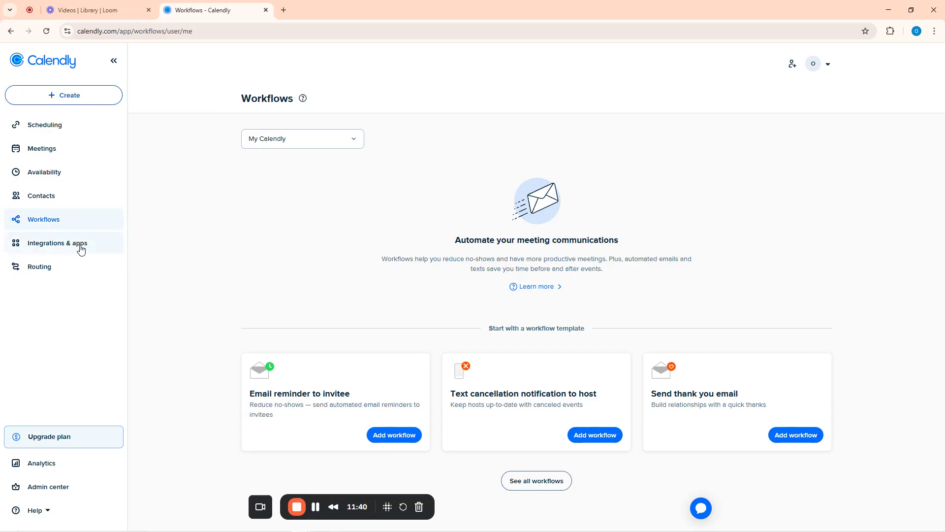
Browse Integrations & apps, then open the Routing page from the expanded sidebar
click(63, 246)
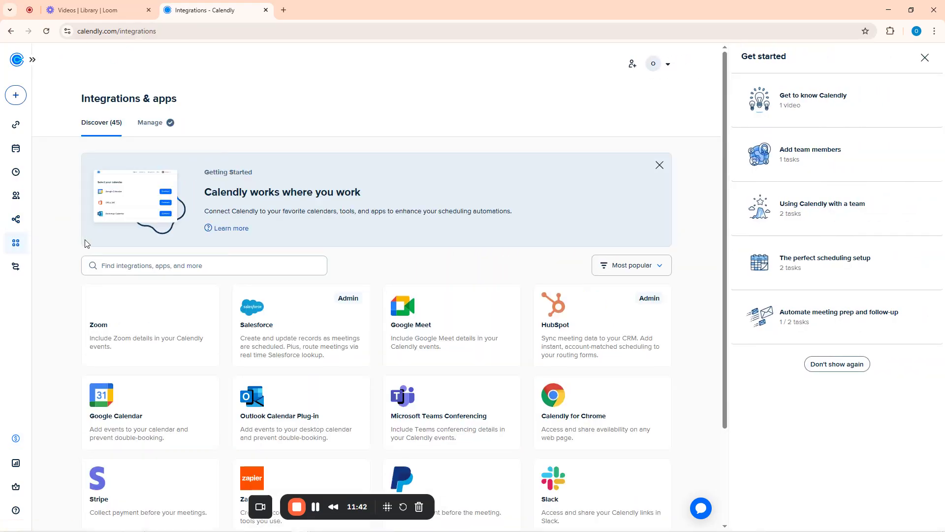
scroll(547, 248, down, 3)
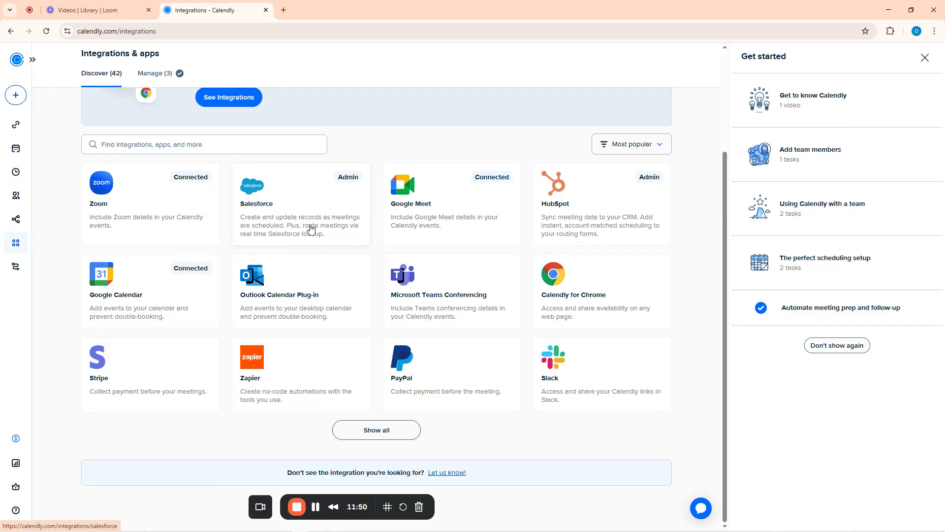
scroll(468, 283, up, 2)
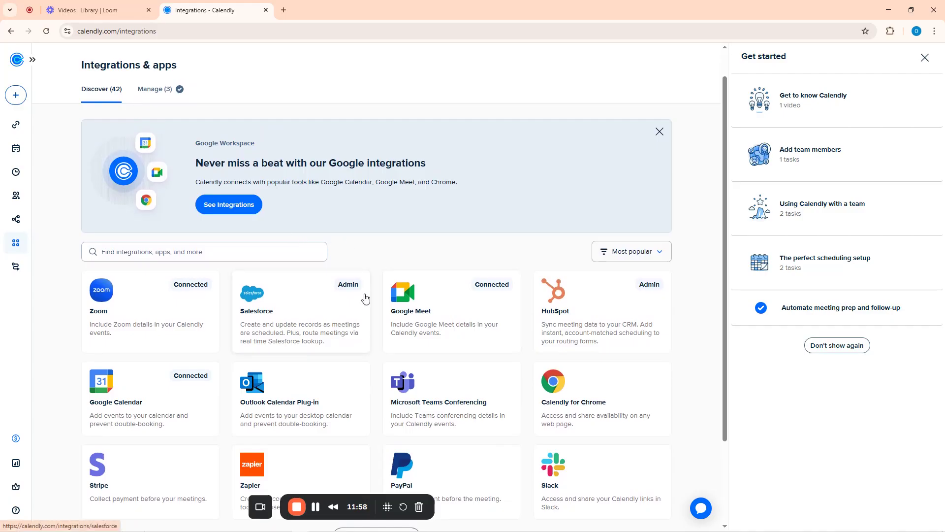
click(256, 211)
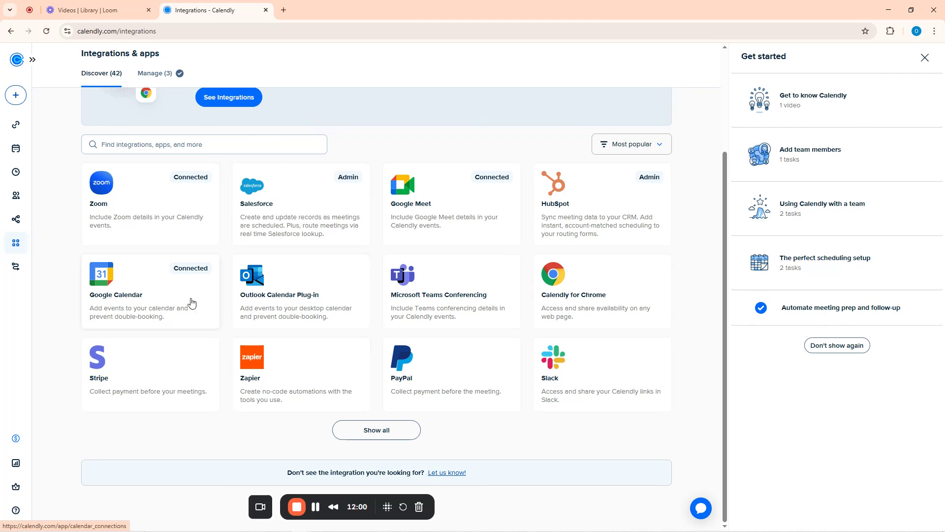
click(32, 60)
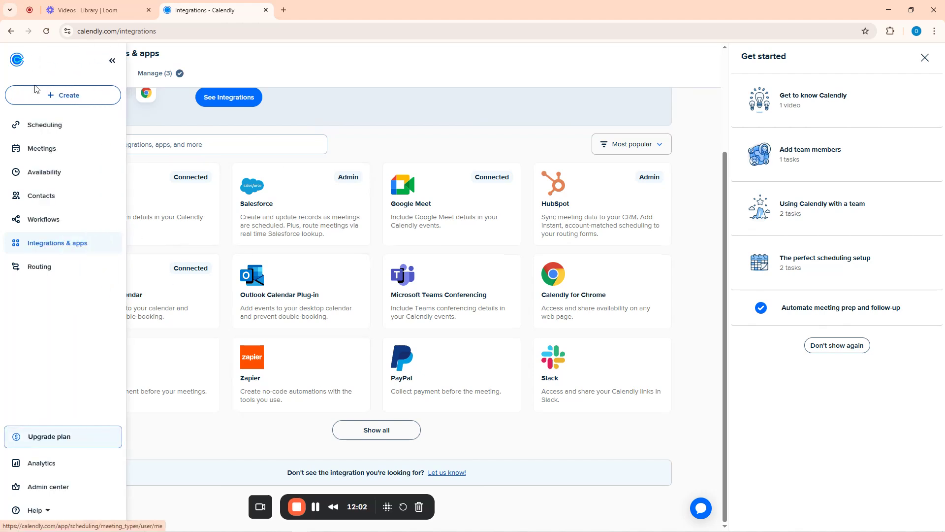
click(42, 266)
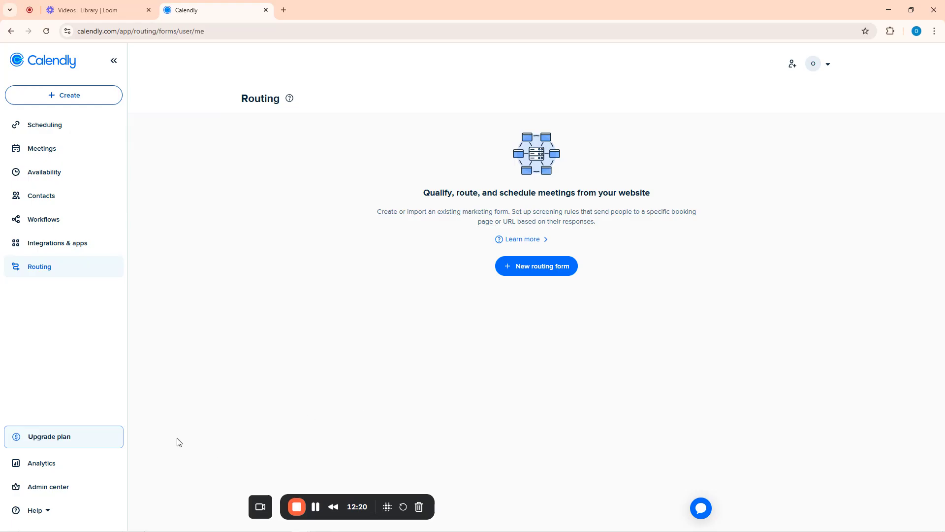
Open Analytics on its Routing tab and expand the sidebar again
click(41, 465)
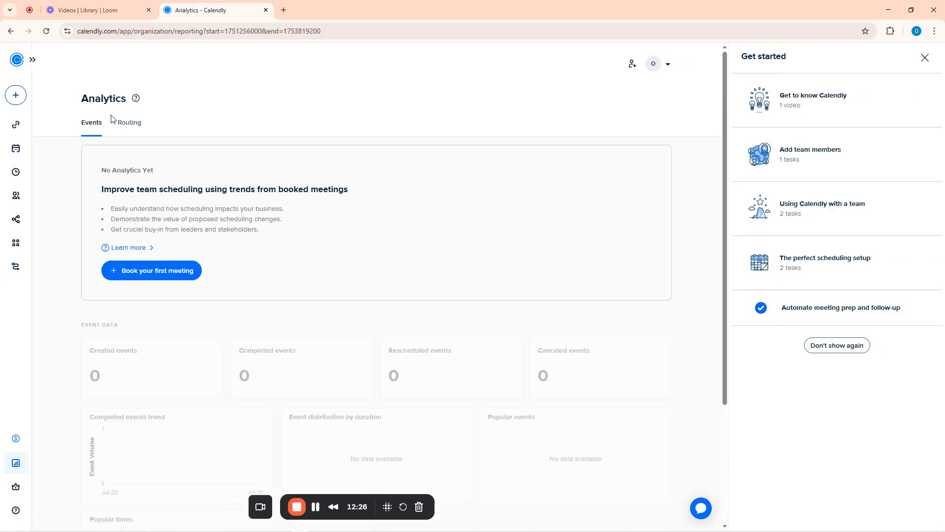
click(130, 122)
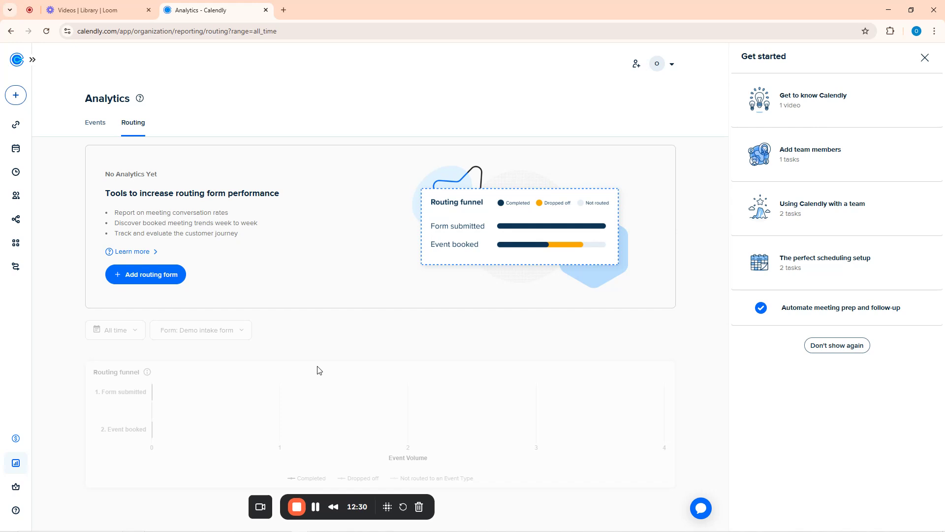
click(37, 60)
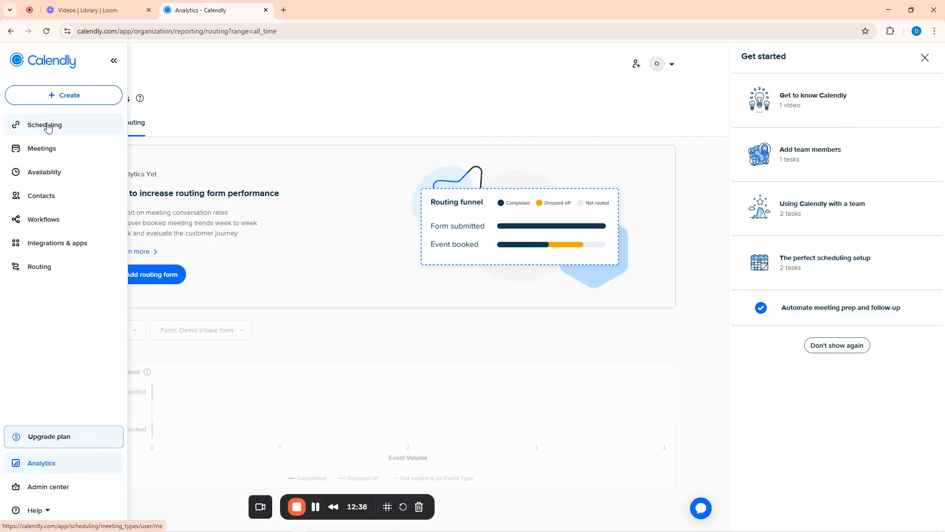
Open the 30 Minute Meeting's public booking page in a new tab, then check and dismiss its sharing options
click(47, 128)
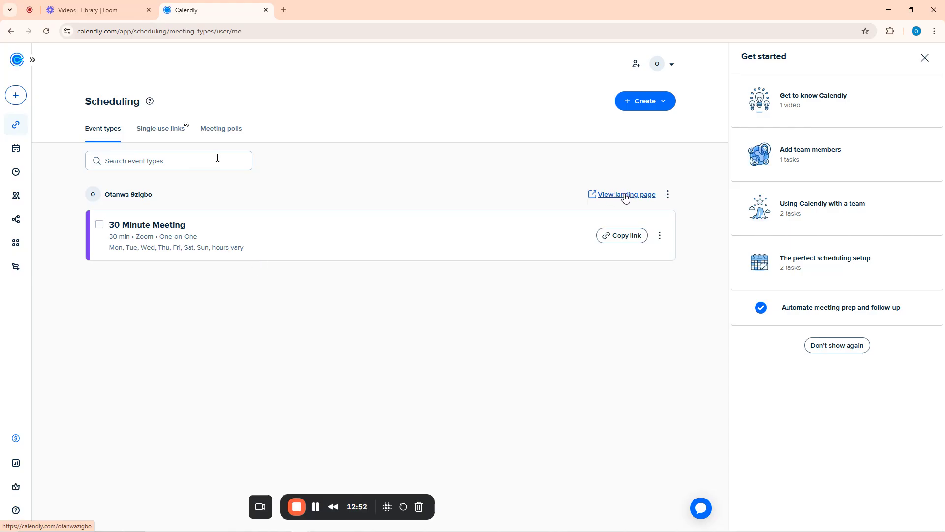
click(643, 196)
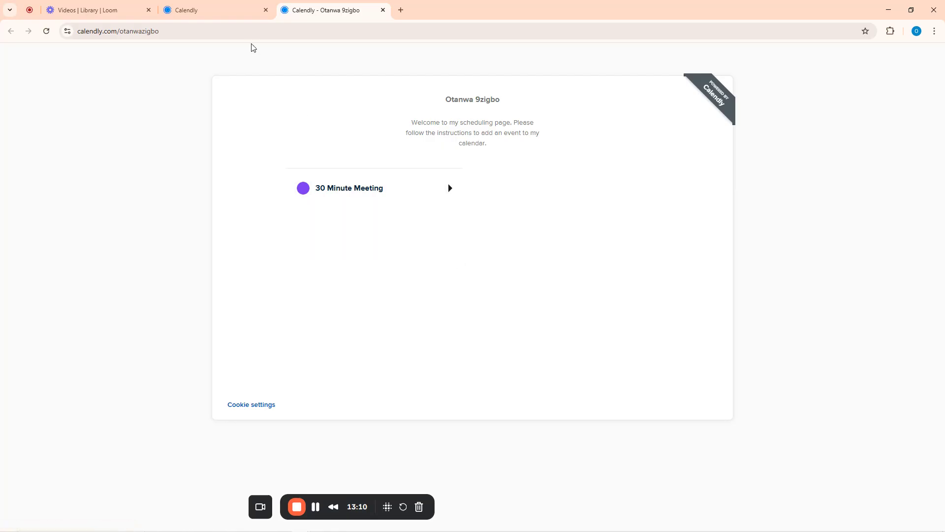
click(234, 6)
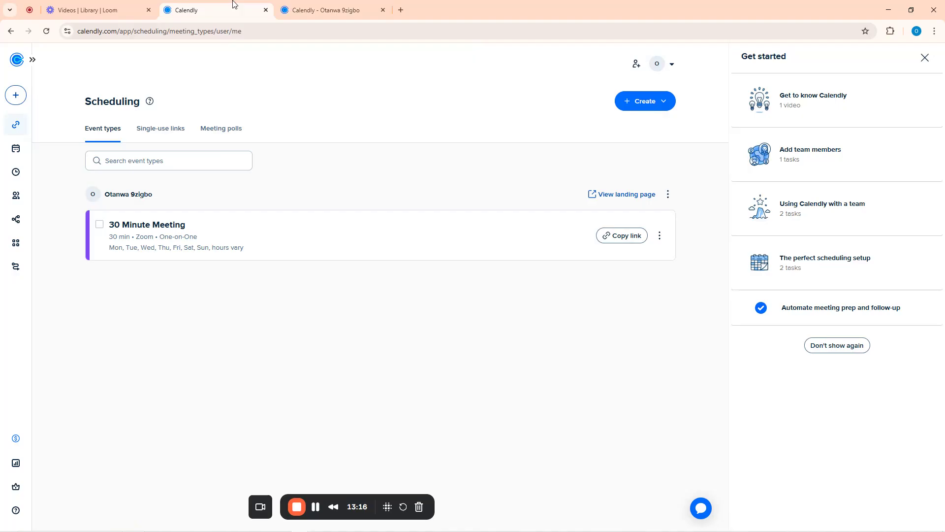
click(668, 195)
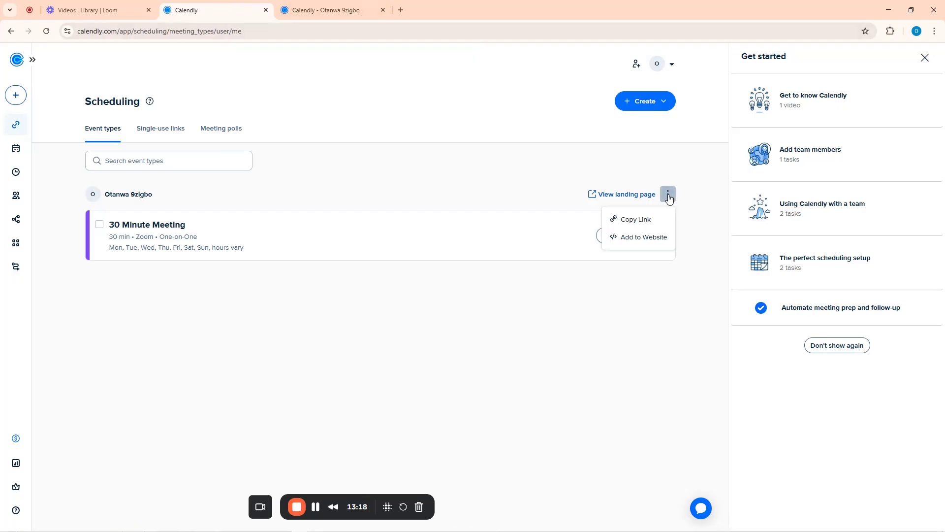
click(353, 343)
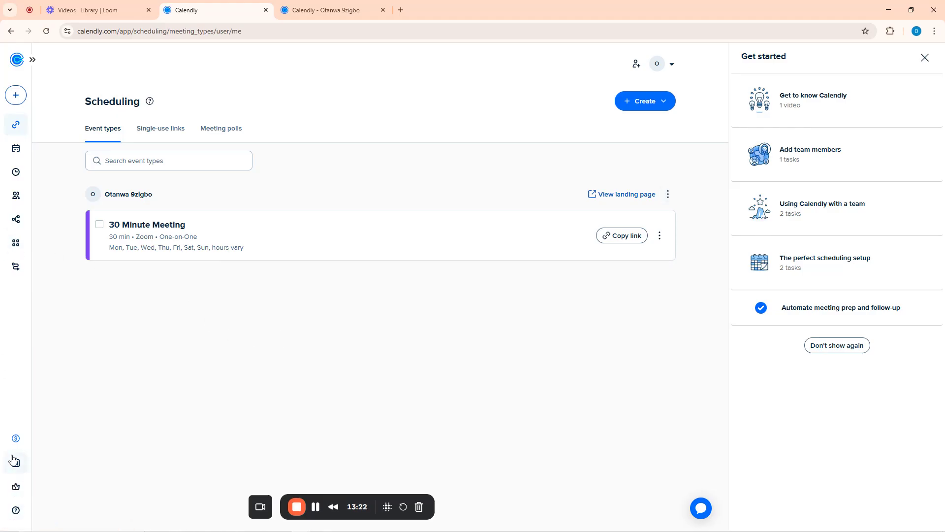
In Admin center Branding, enter 'Otanw' as the organization name
click(16, 488)
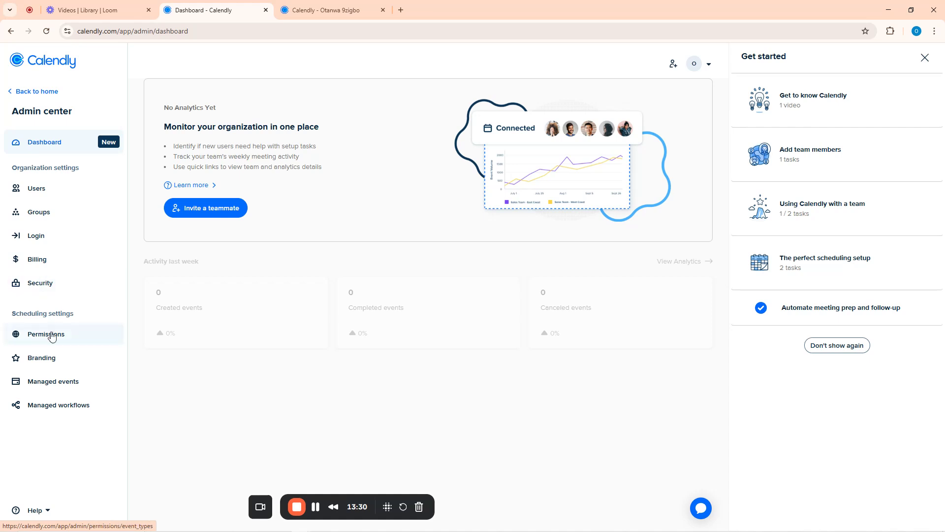
click(48, 363)
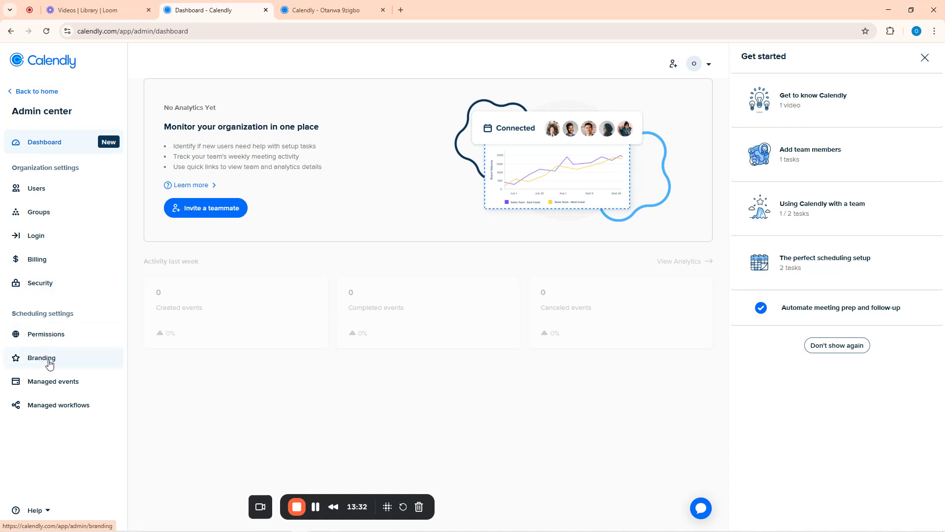
scroll(255, 197, down, 1)
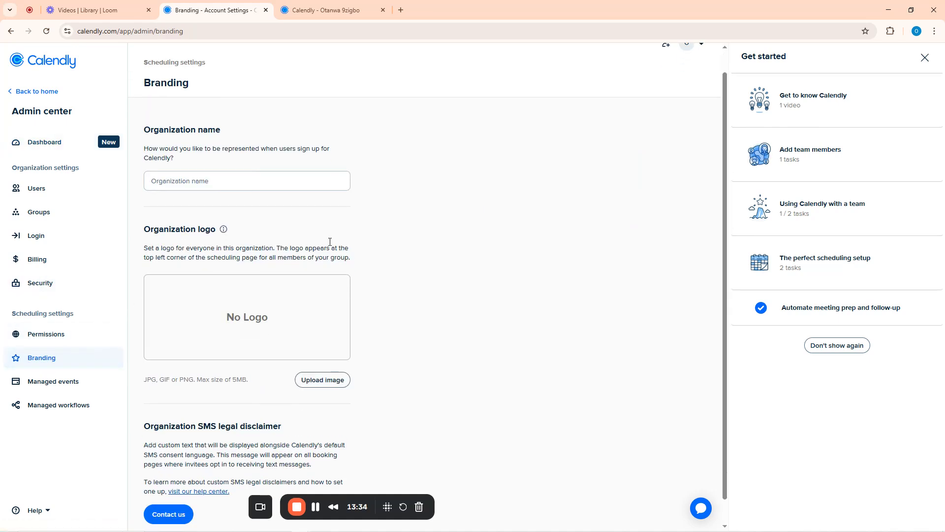
scroll(236, 228, up, 1)
click(183, 199)
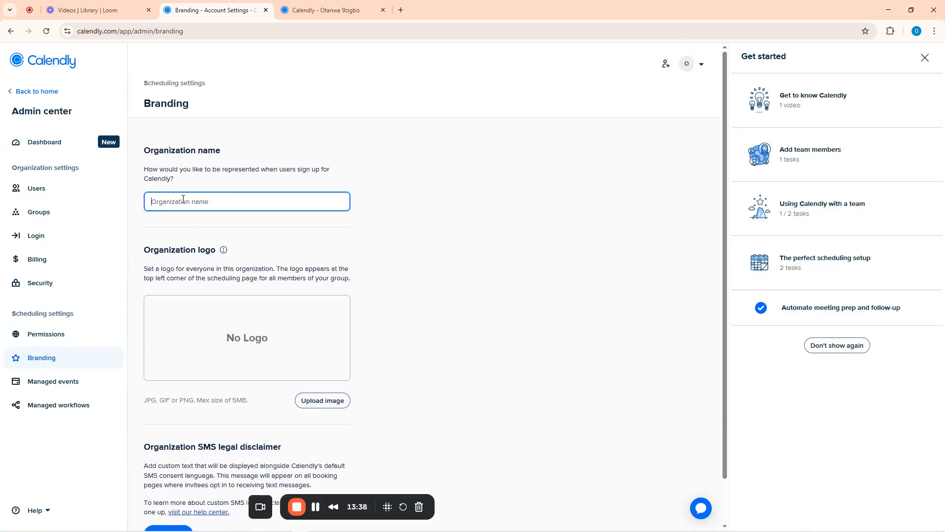
text(Otanwa Hair Care Services)
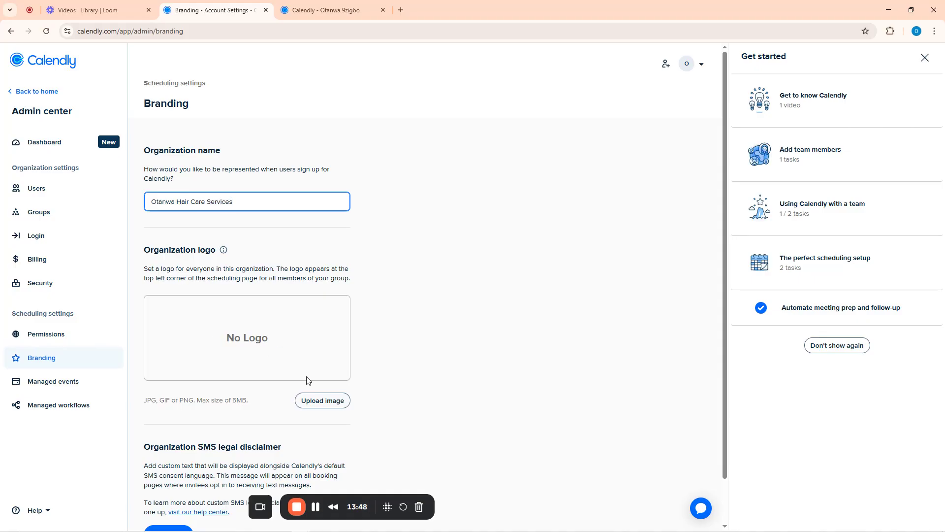
Upload retina-favicon.png from the Desktop as the organization logo and apply the crop
click(321, 401)
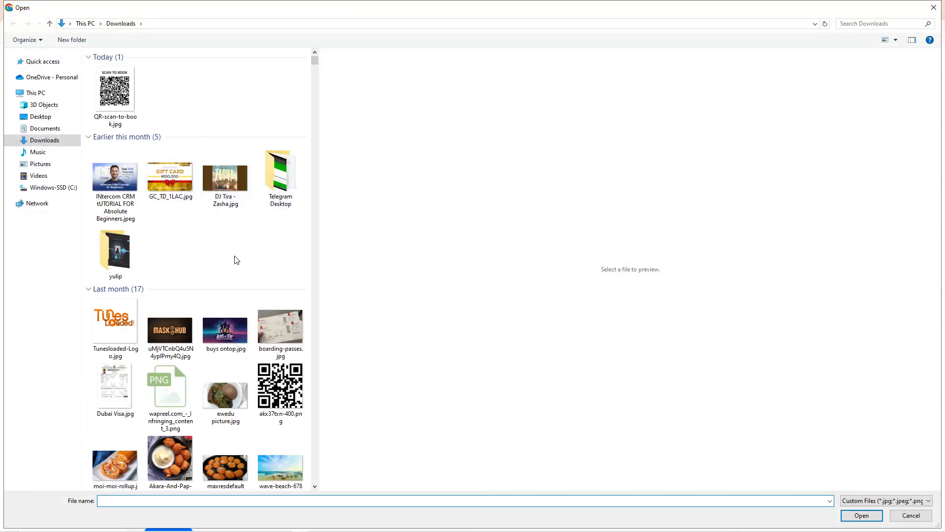
scroll(236, 260, down, 5)
scroll(231, 273, down, 5)
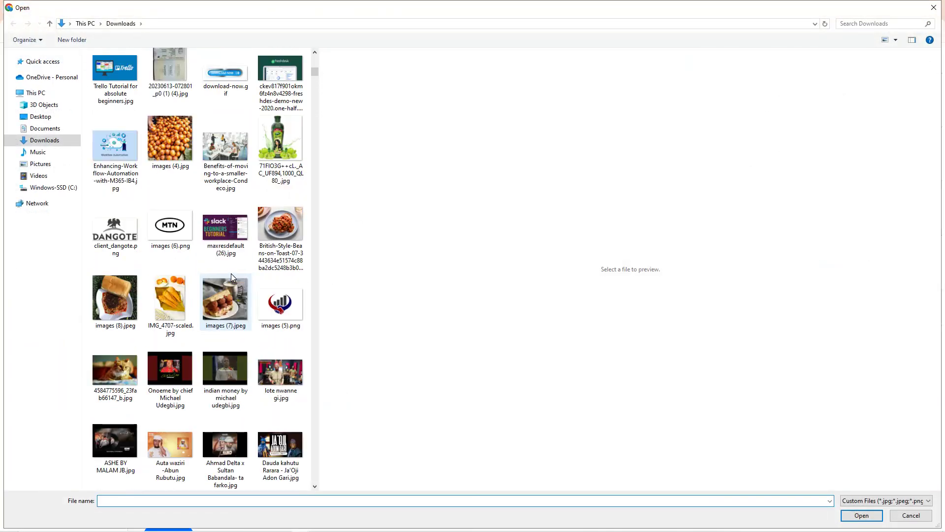
scroll(228, 269, up, 10)
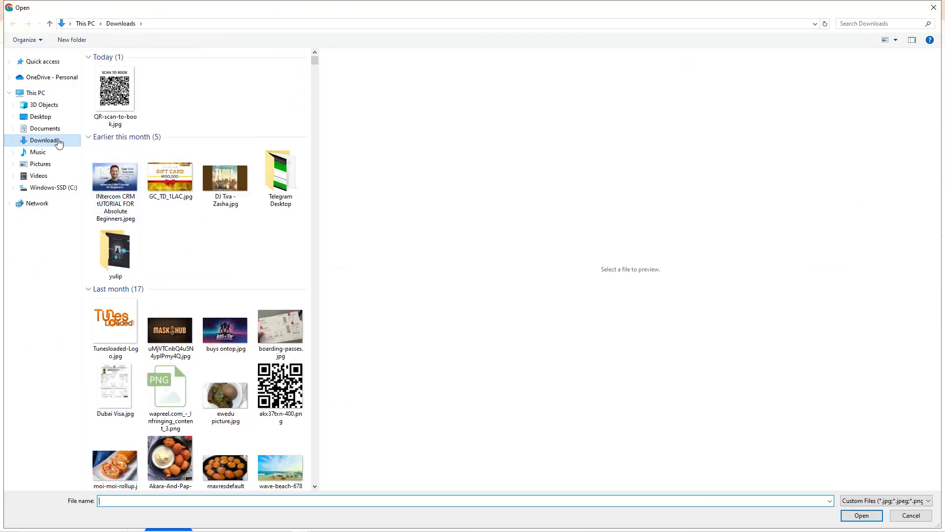
click(39, 117)
click(173, 322)
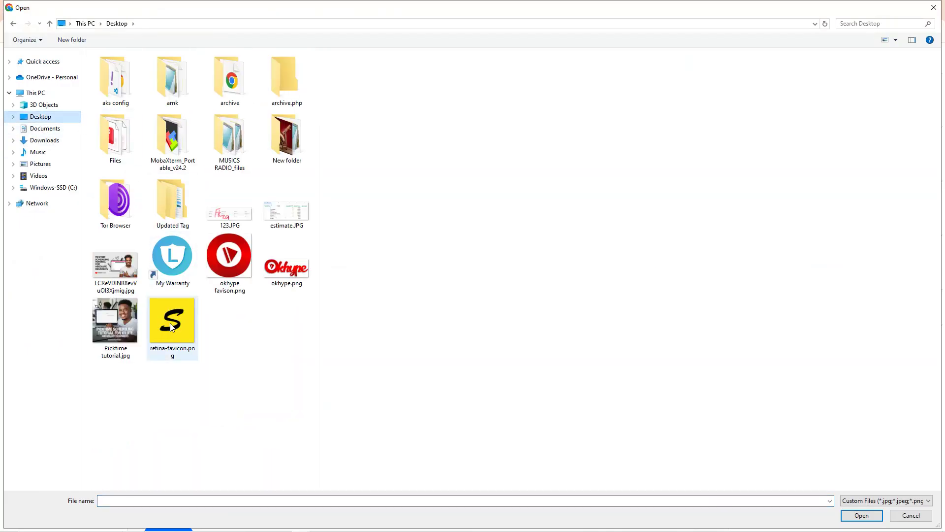
double_click(172, 323)
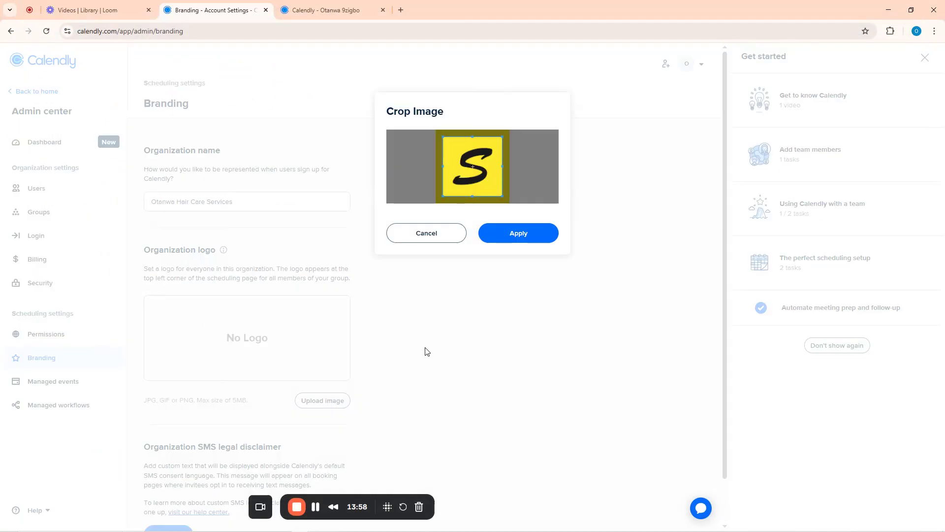
click(519, 239)
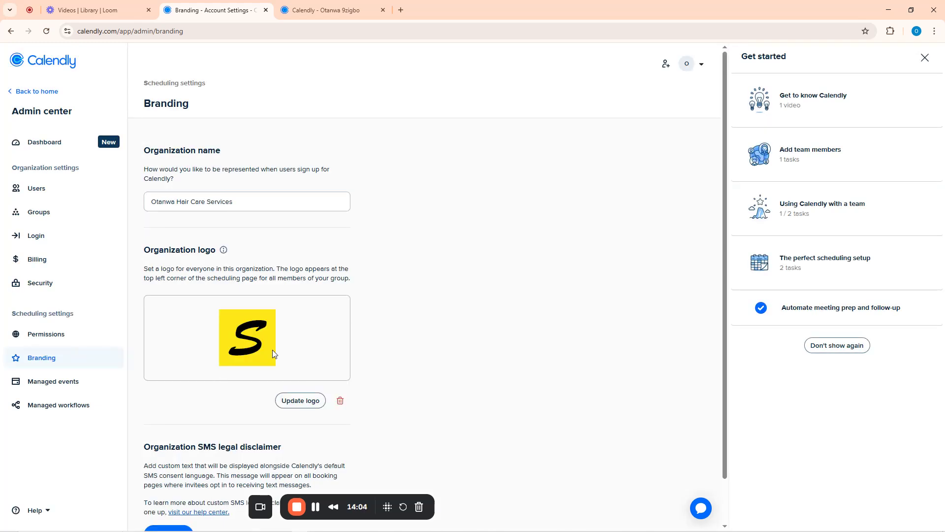
Save the branding changes and go back to the public booking page
scroll(271, 354, down, 1)
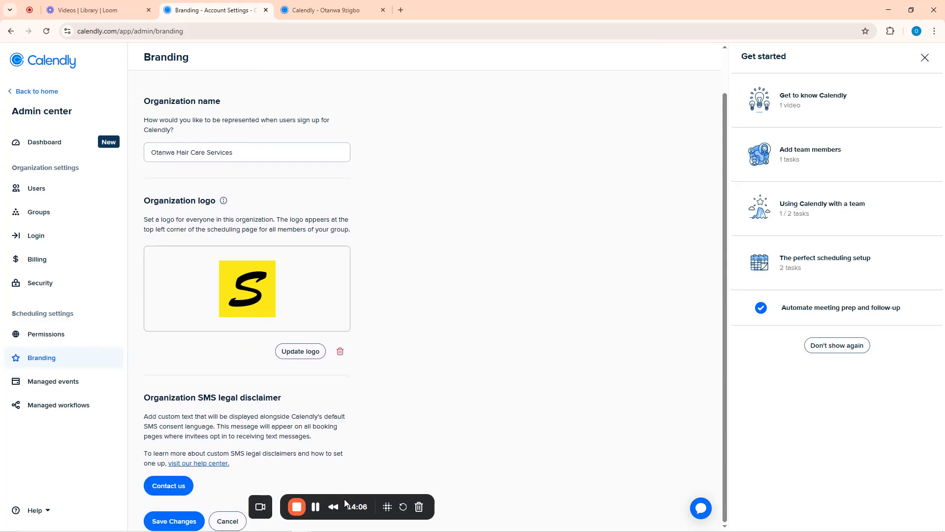
drag(363, 495, 512, 432)
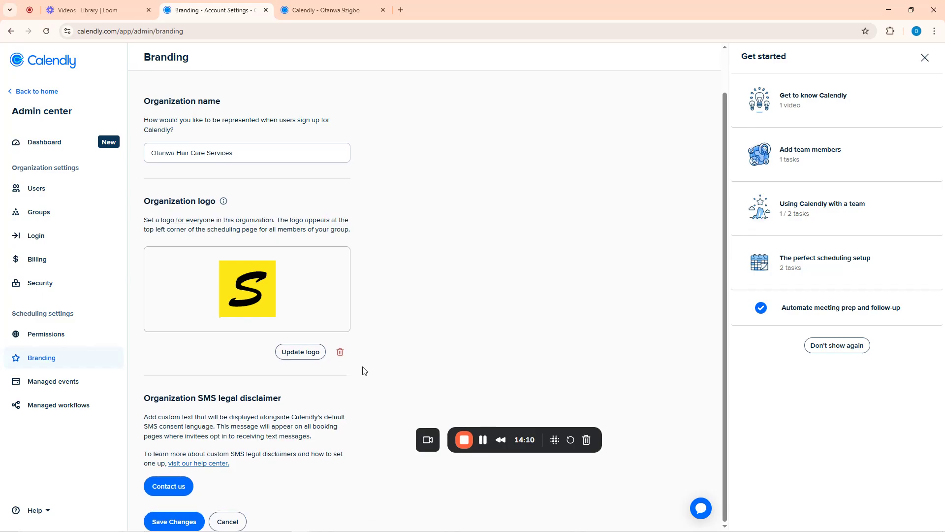
click(177, 522)
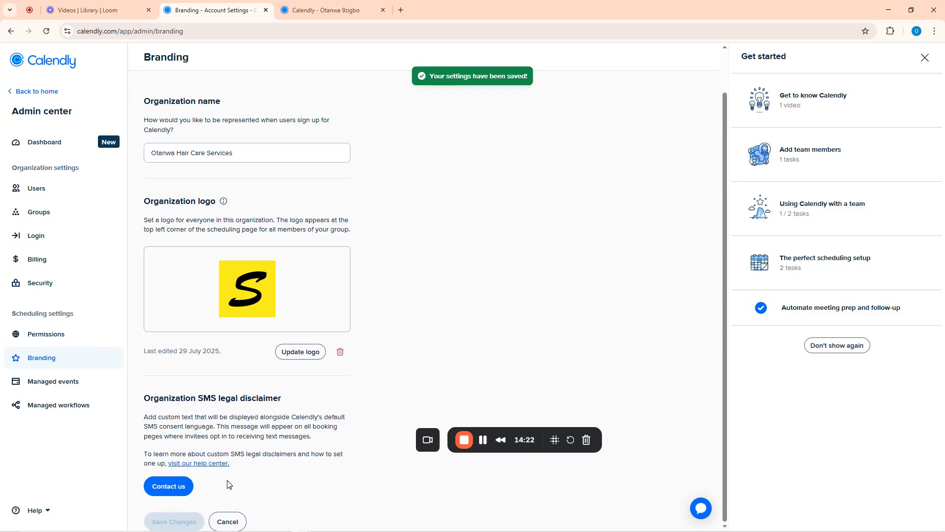
click(334, 5)
Reload the booking page, return to Event types and open the account owner's profile panel
key(ctrl+r)
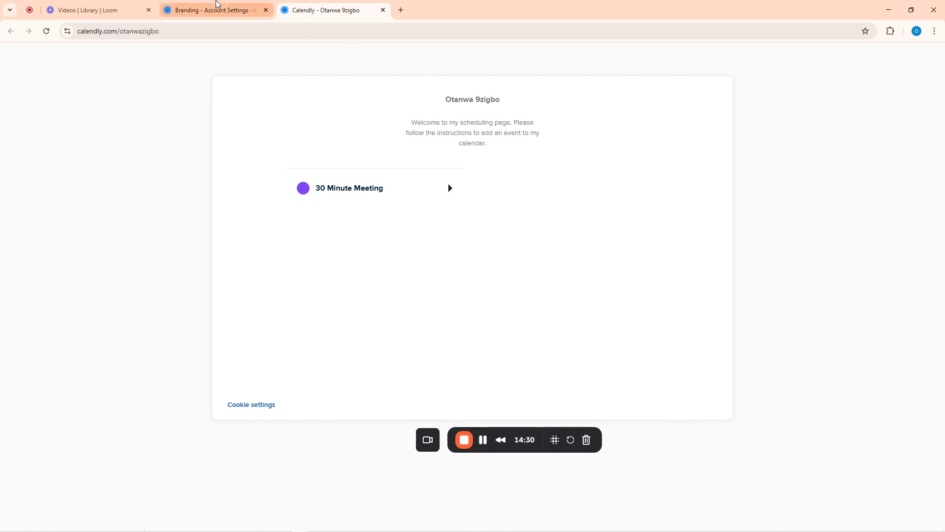
click(217, 5)
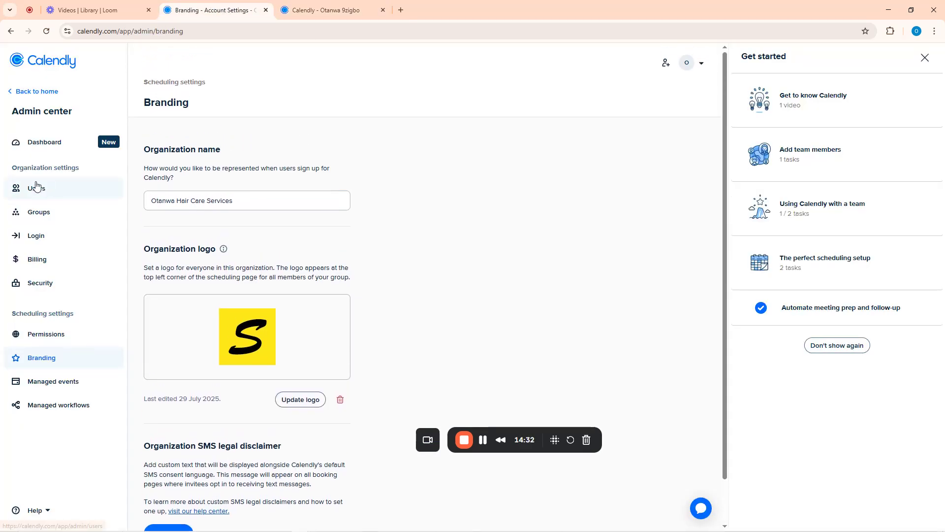
click(30, 92)
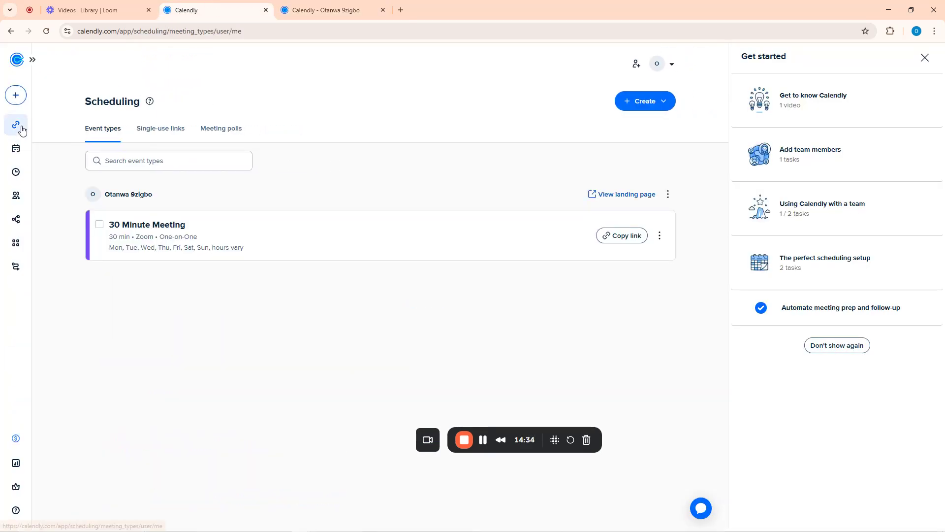
click(33, 59)
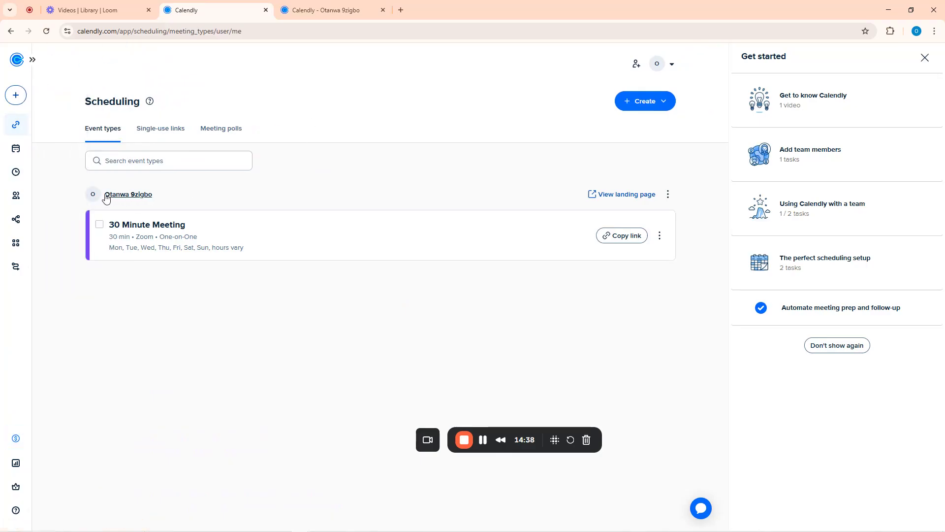
click(123, 197)
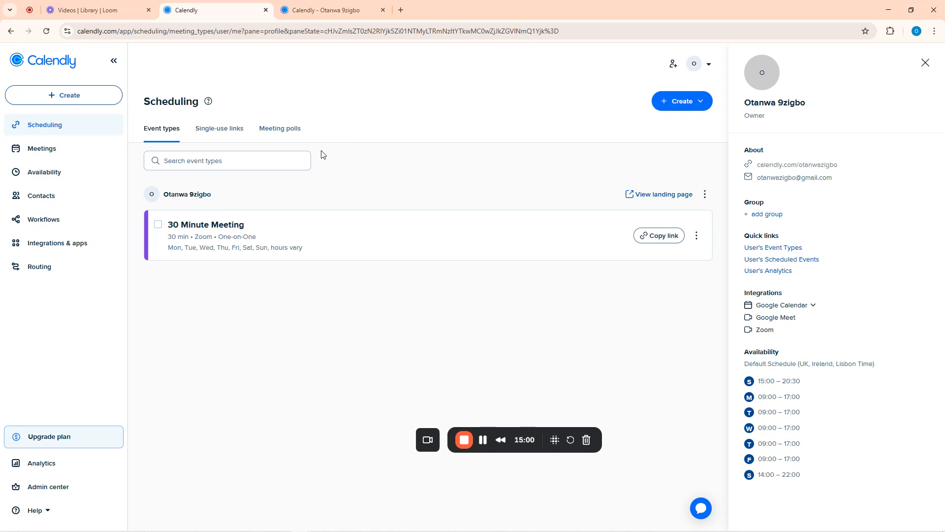
Show the Create options: One-on-one, Group, Round robin and Collective event types
click(683, 108)
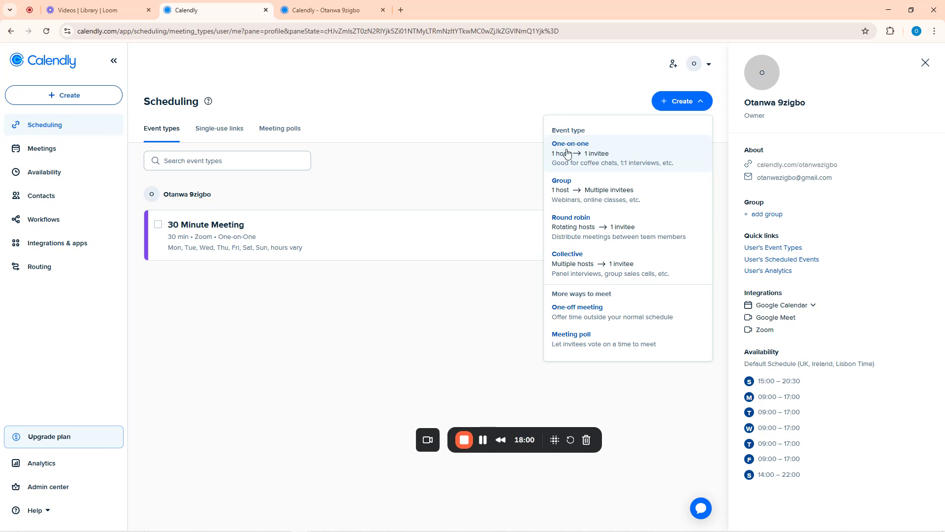
Start a One-on-one event type and rename it from 'New Meeting' to 'Private Consultation'
click(566, 149)
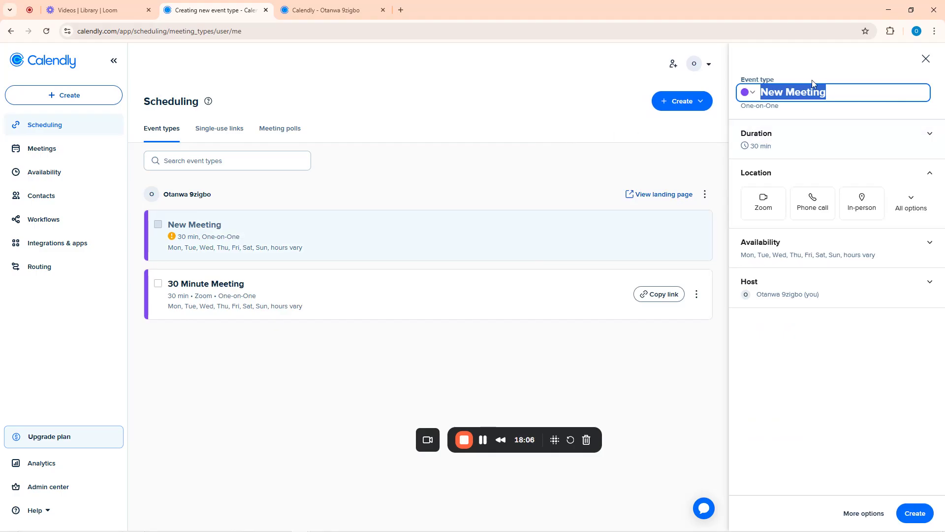
drag(834, 93, 756, 103)
key(BackSpace)
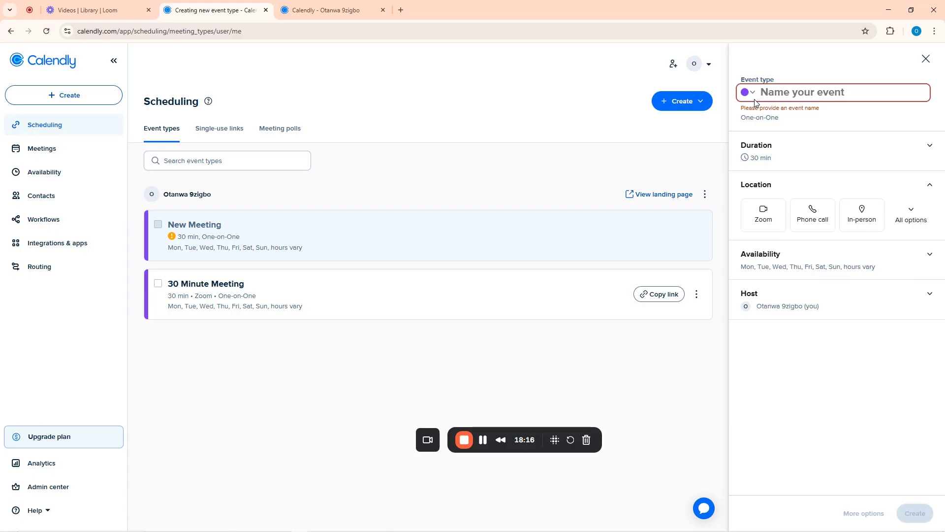
text(Consul)
key(BackSpace)
key(BackSpace)
key(BackSpace)
key(BackSpace)
key(BackSpace)
key(BackSpace)
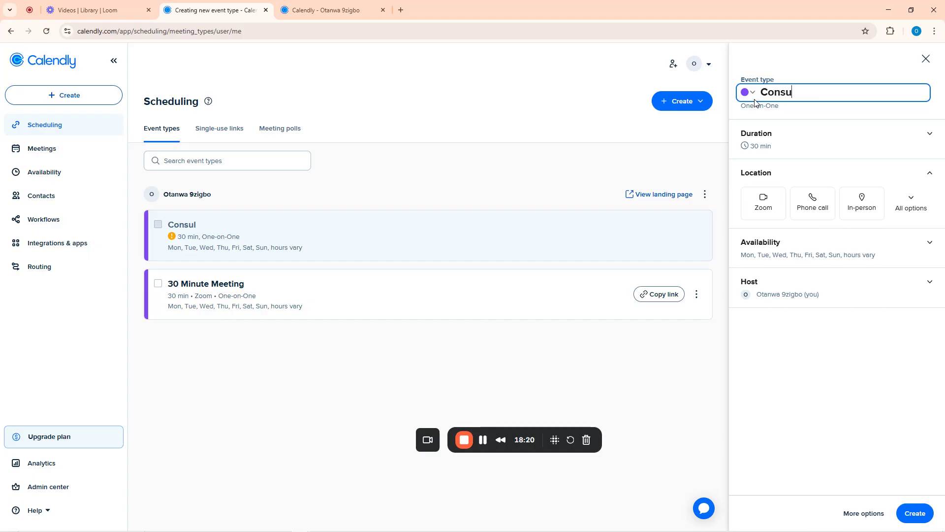
text(Private )
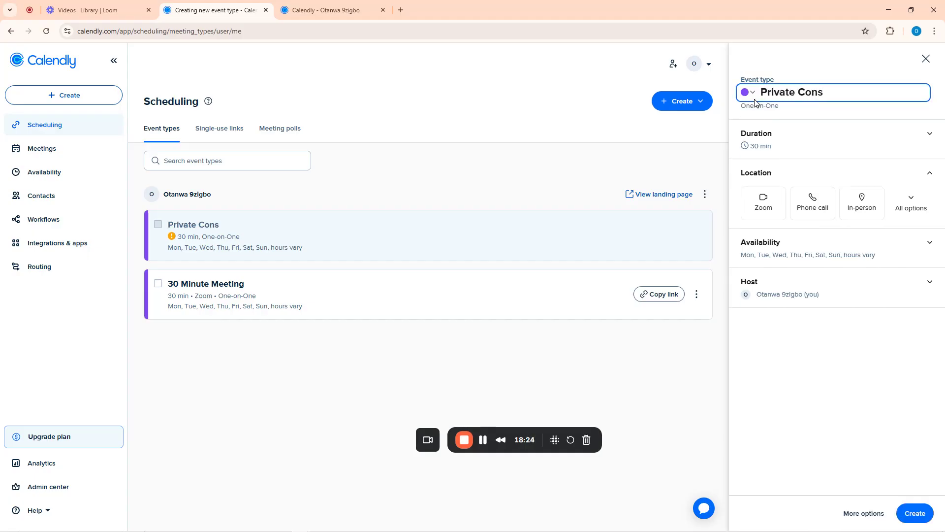
text(Consultation)
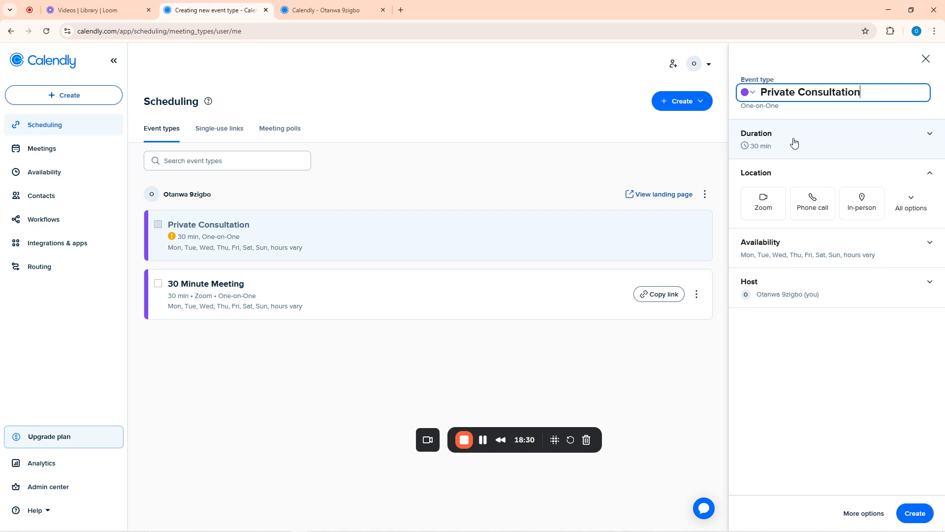
Change the event duration from 30 min to a custom 42 minutes
click(822, 144)
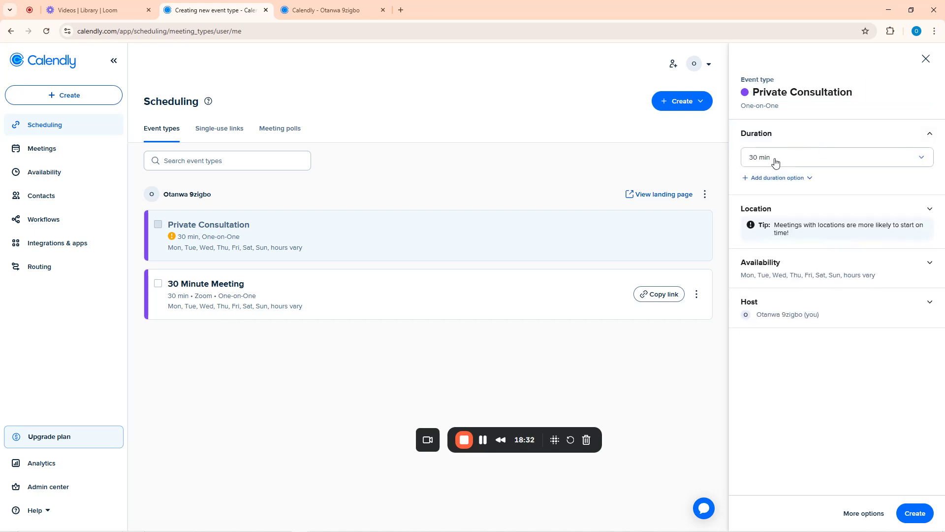
click(776, 160)
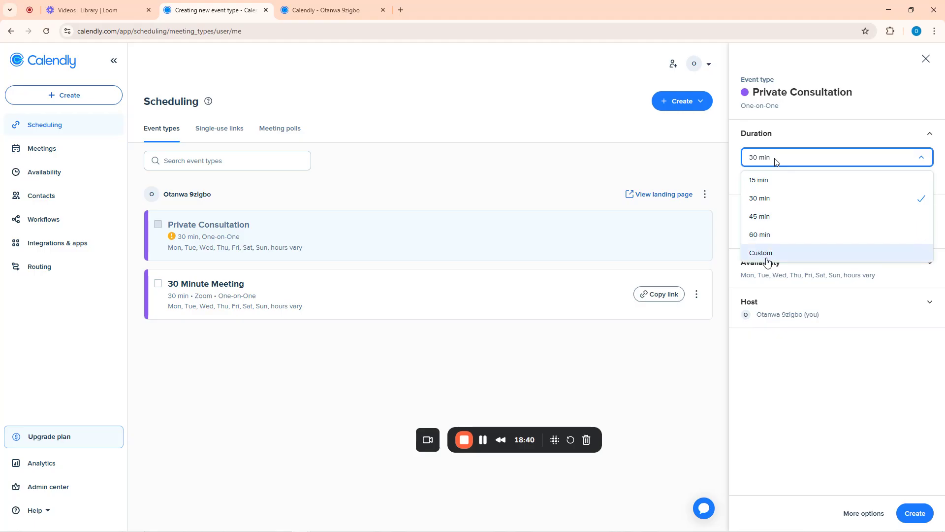
click(766, 259)
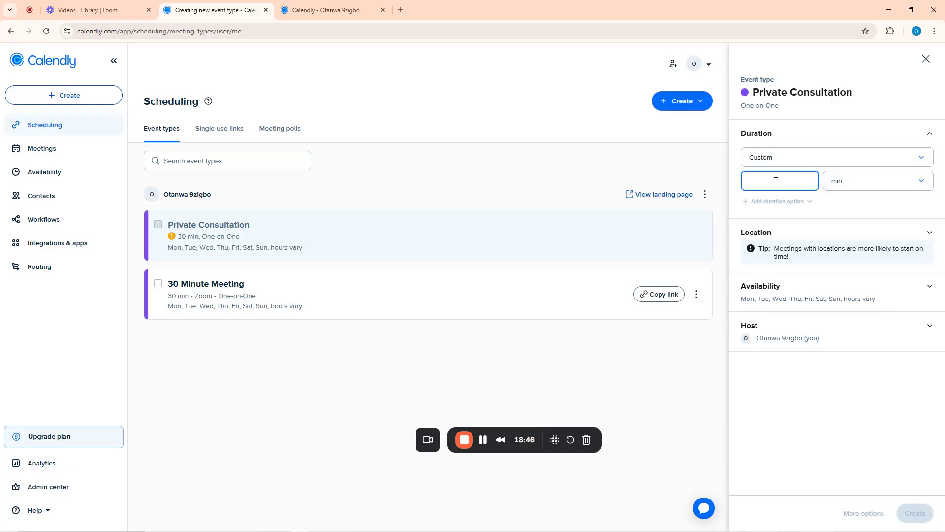
text(42)
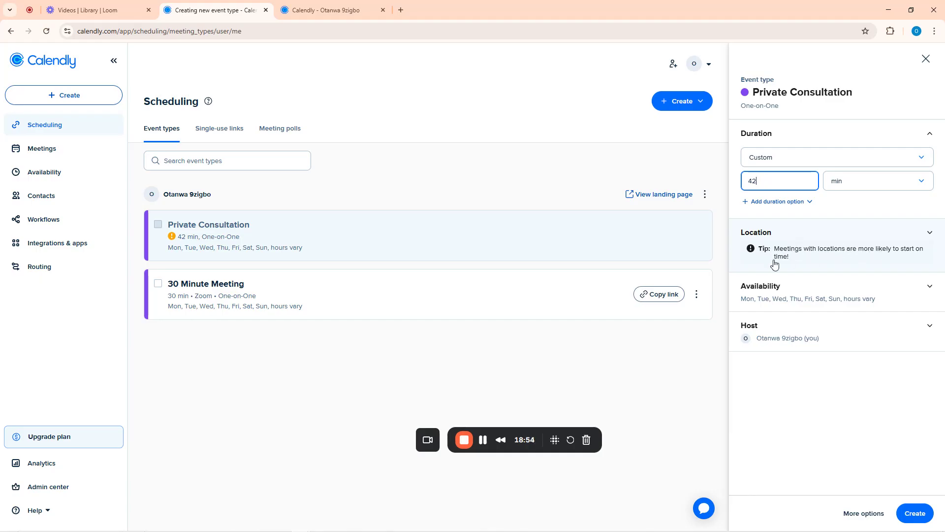
Set Zoom as the Private Consultation meeting location
click(802, 247)
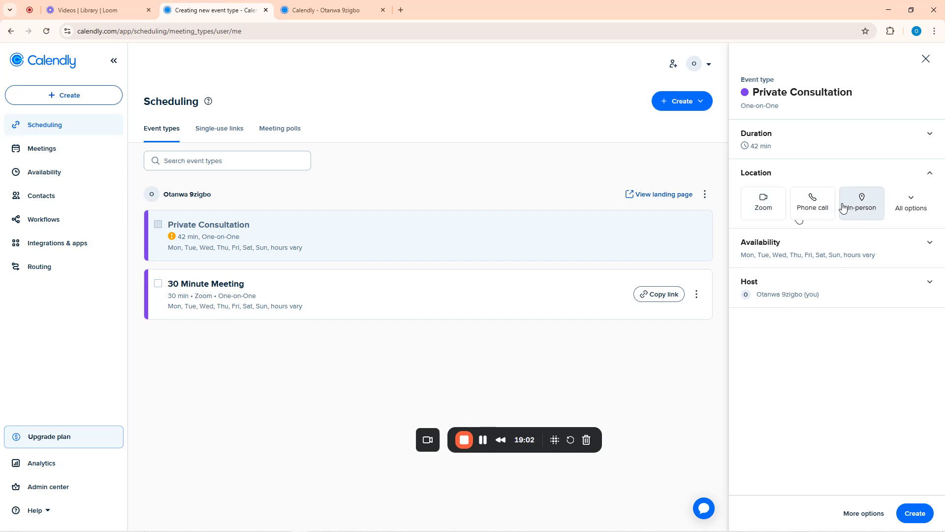
click(764, 207)
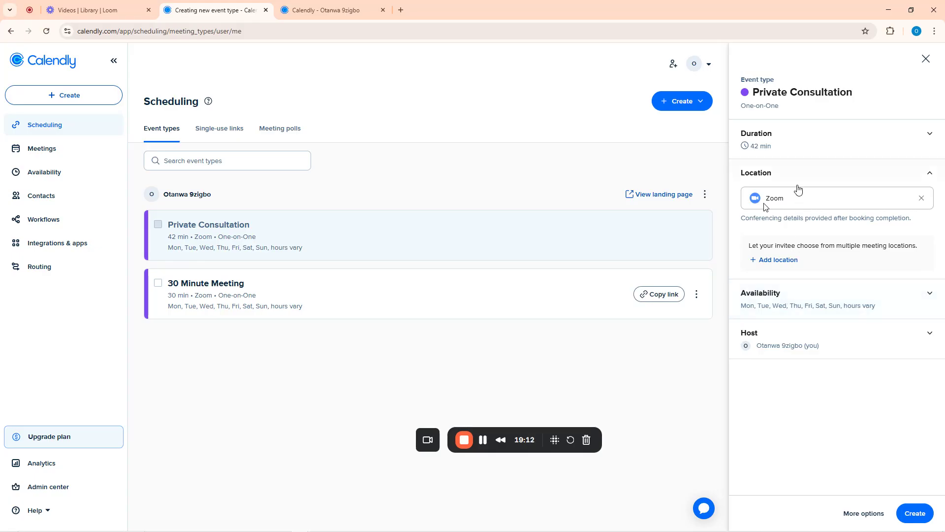
Leave availability on default working hours and show Host settings with the owner selected
click(788, 295)
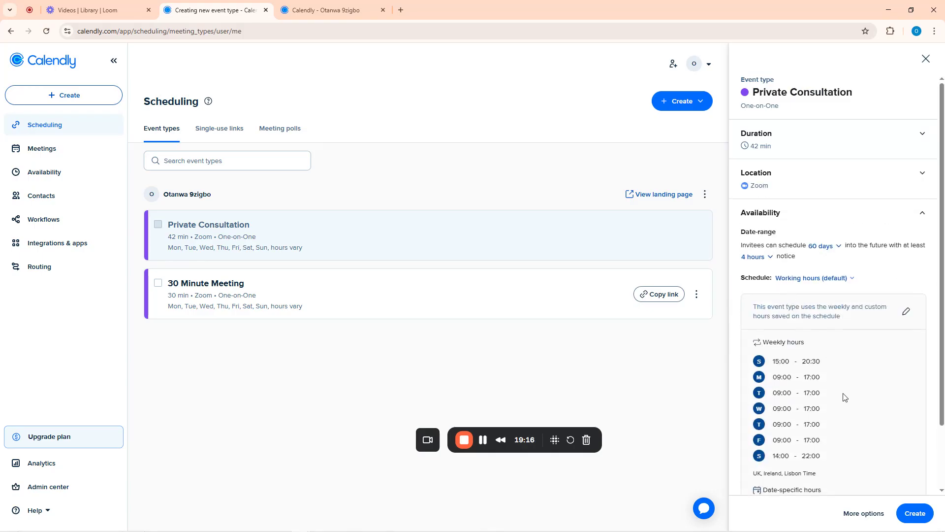
scroll(844, 397, down, 2)
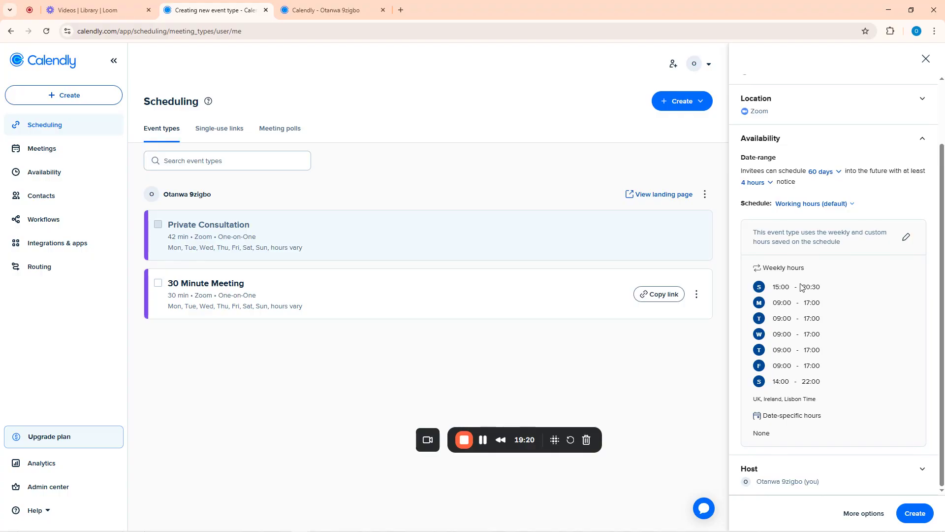
click(906, 237)
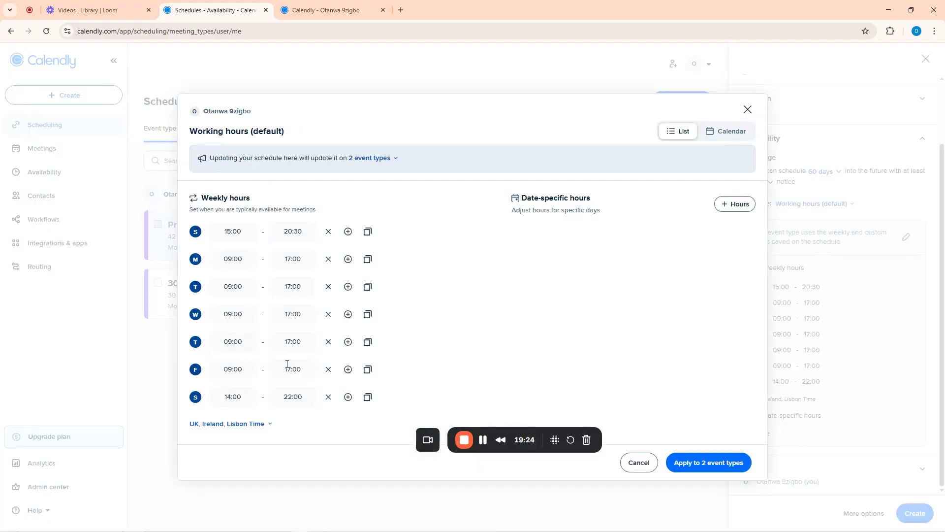
click(747, 109)
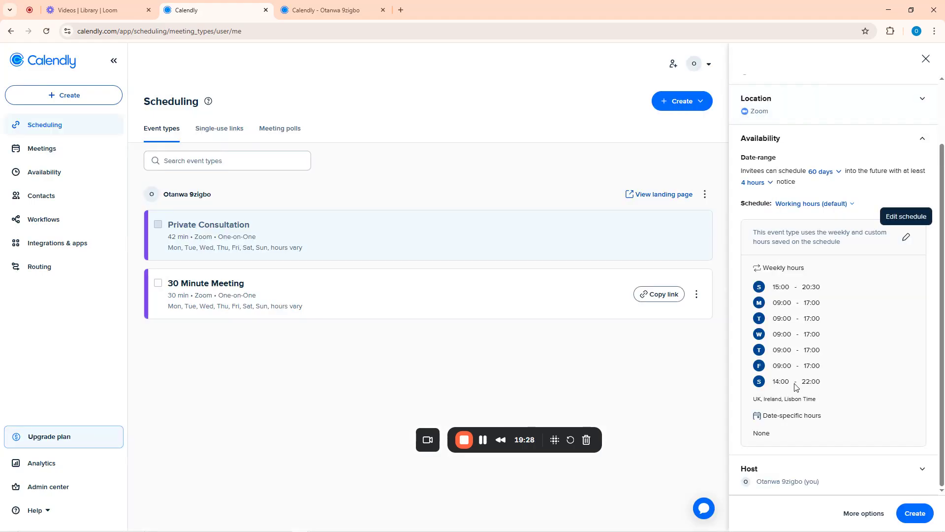
click(788, 478)
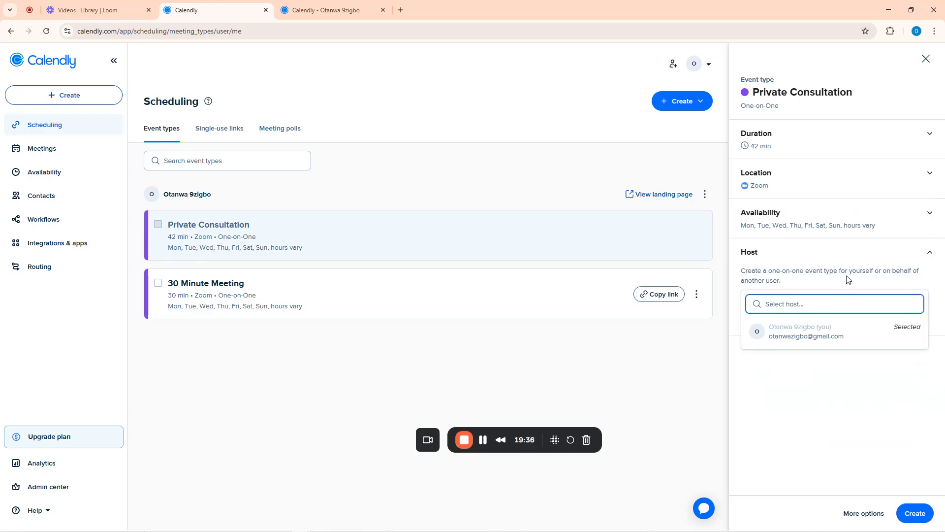
Create the Private Consultation event and view it on the public scheduling page
click(916, 518)
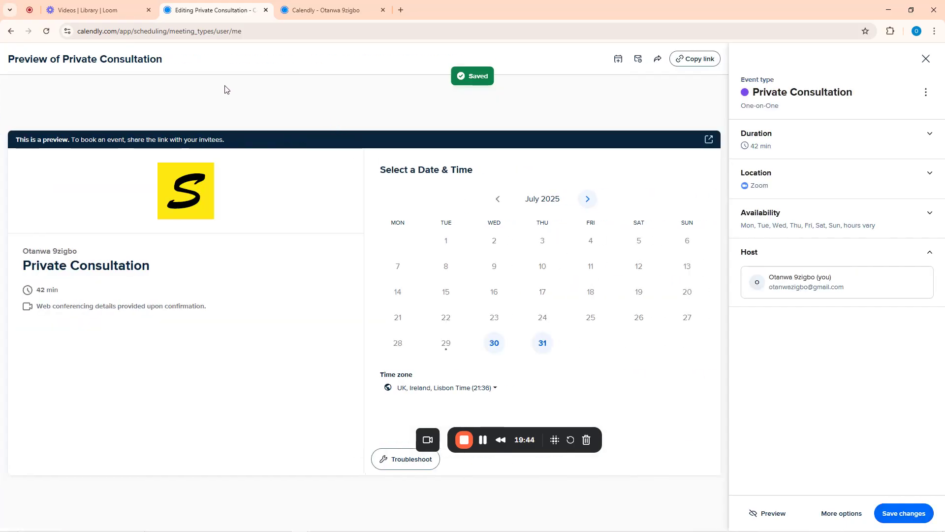
click(352, 3)
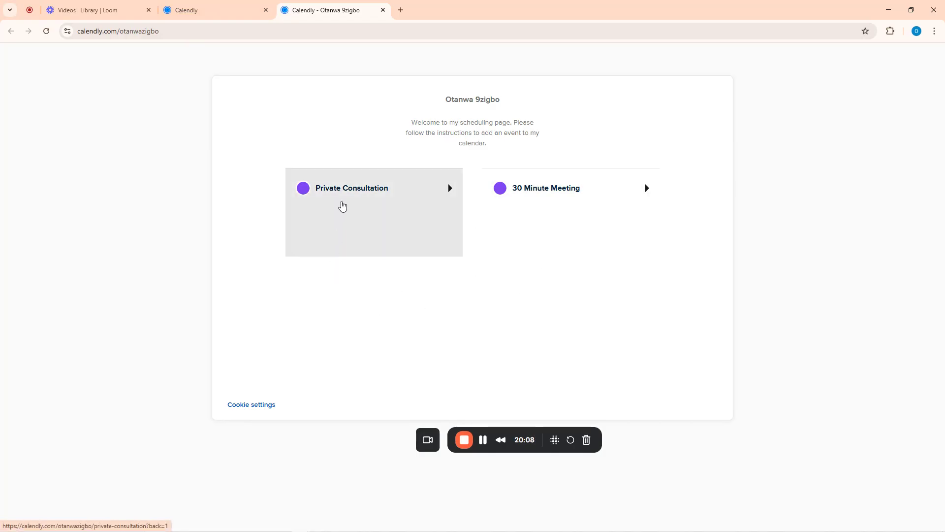
Book Private Consultation at 13:00 on Wednesday, July 30, 2025, reaching Enter Details
click(342, 198)
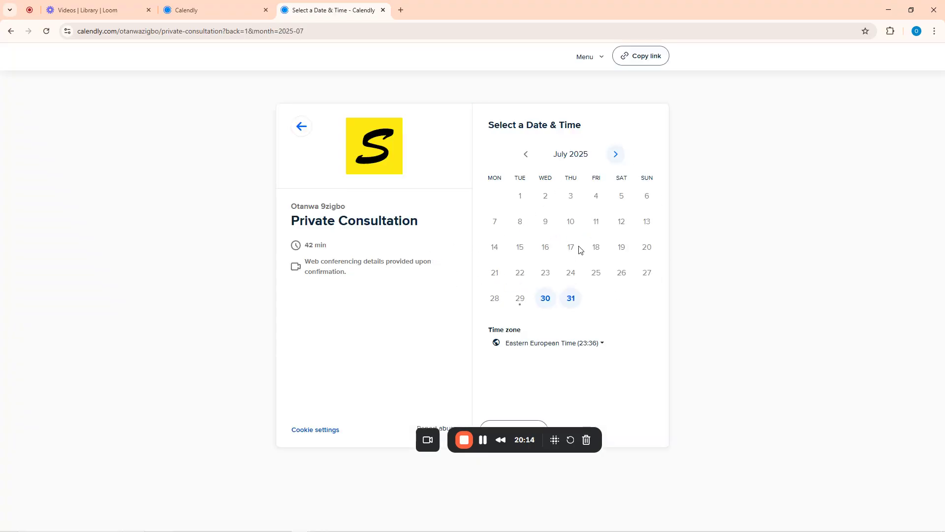
click(549, 302)
scroll(659, 288, down, 3)
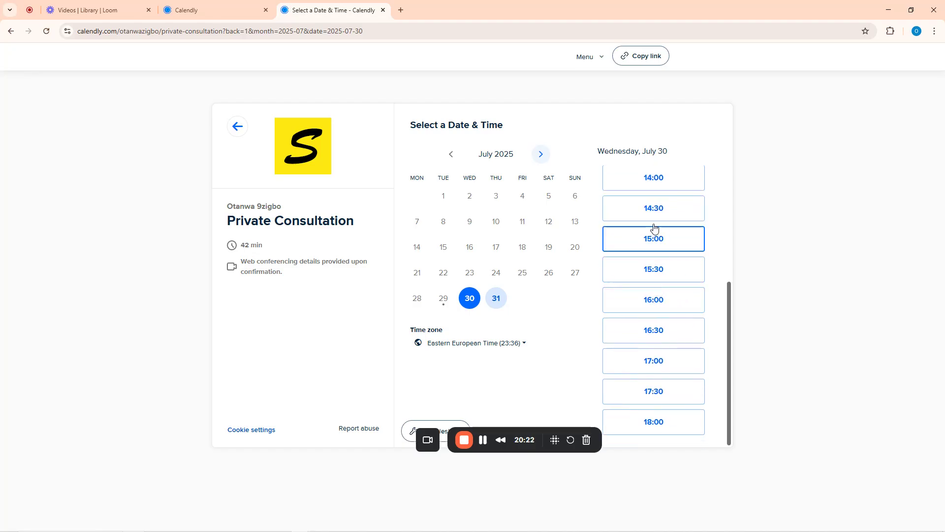
scroll(655, 216, up, 3)
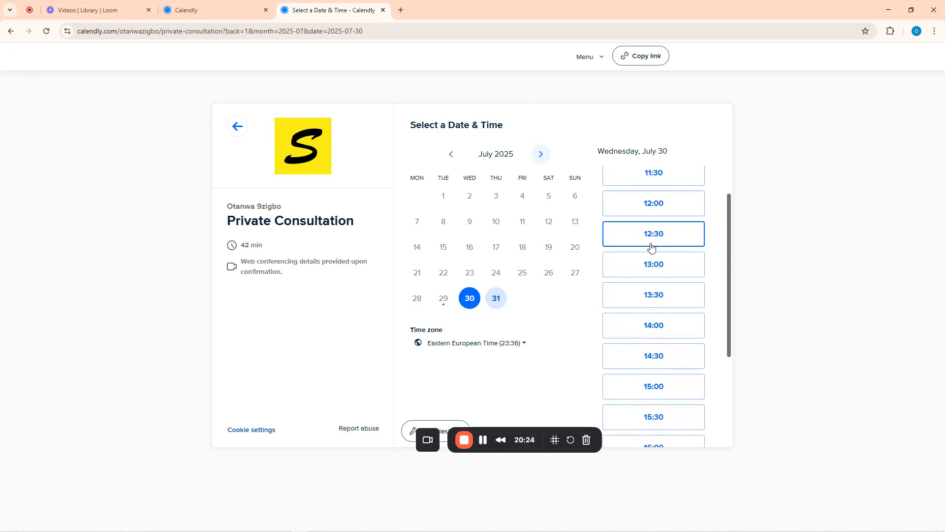
click(642, 264)
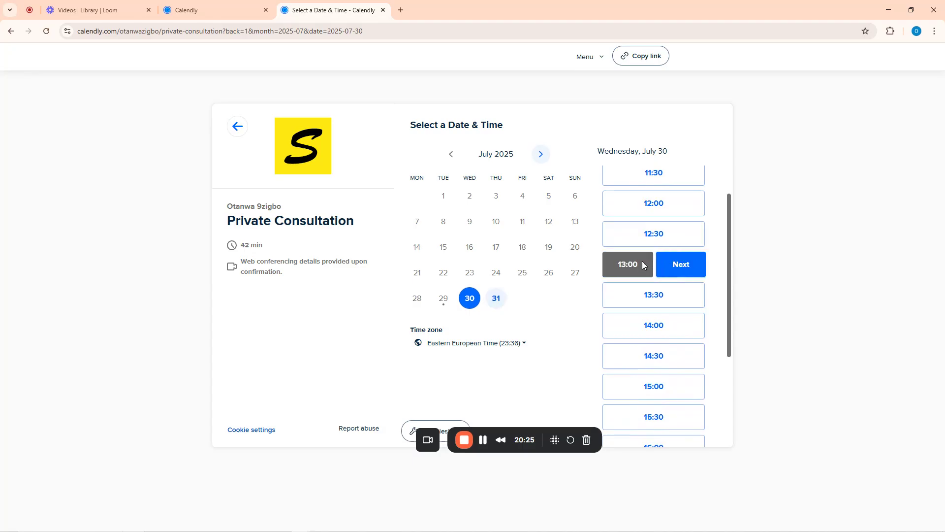
click(673, 271)
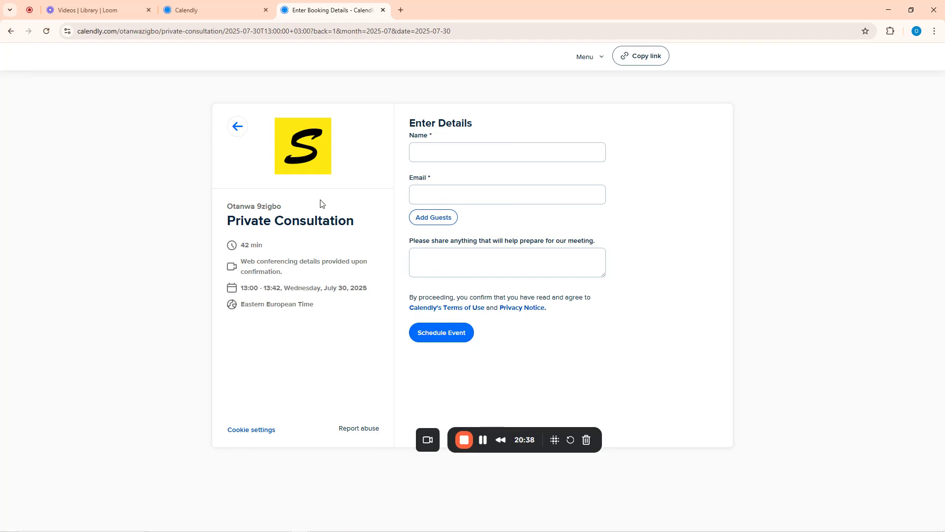
Save the Private Consultation settings, dismiss the first-meeting tip, and bring up the event-type choices
click(254, 5)
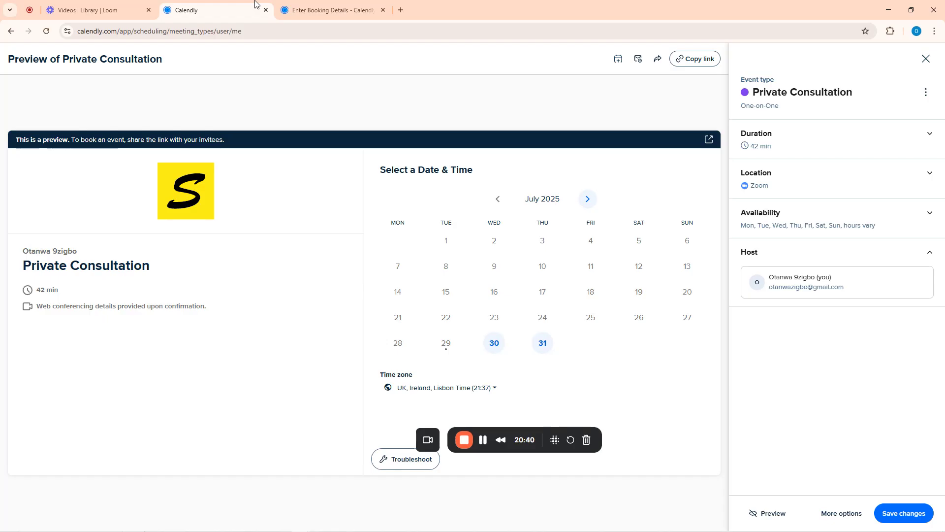
click(906, 511)
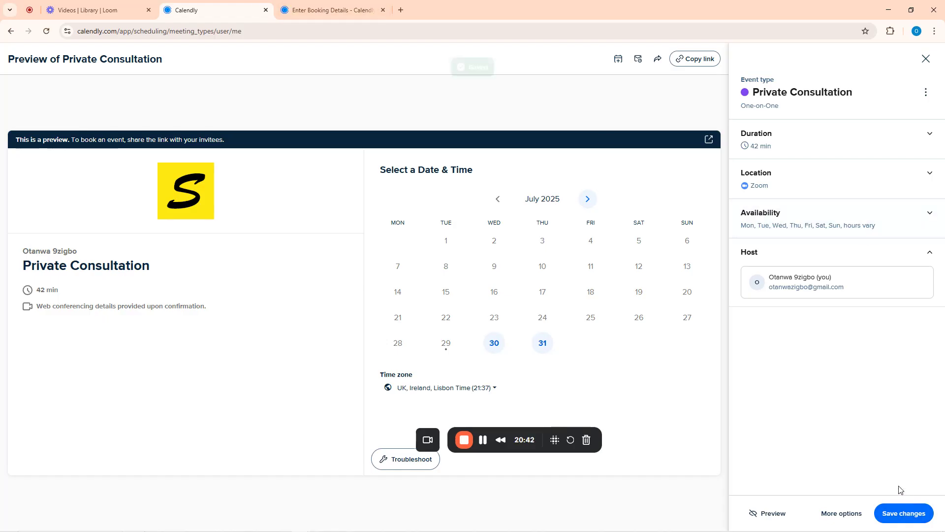
click(926, 58)
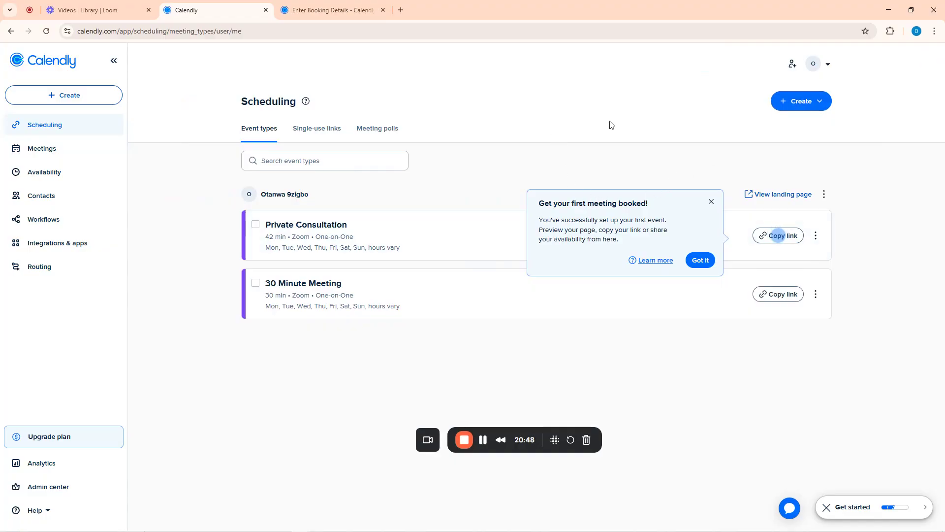
click(712, 202)
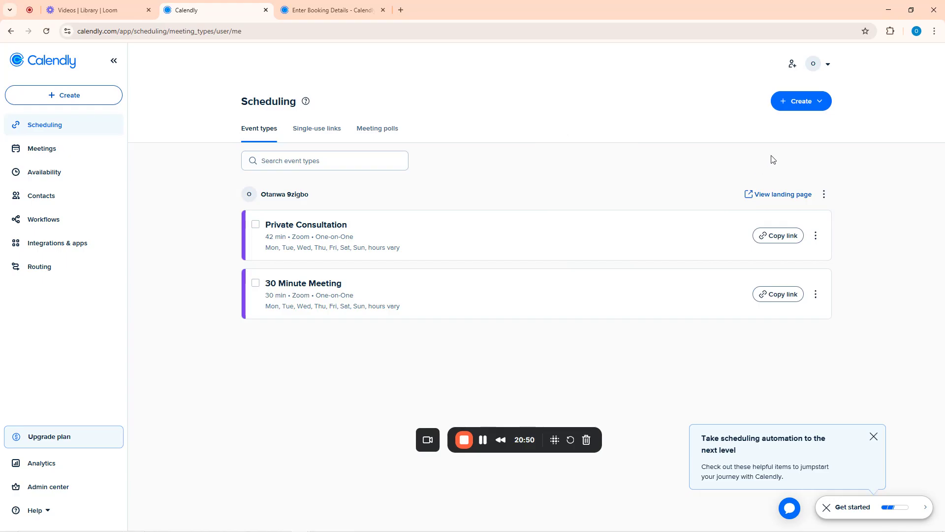
click(804, 104)
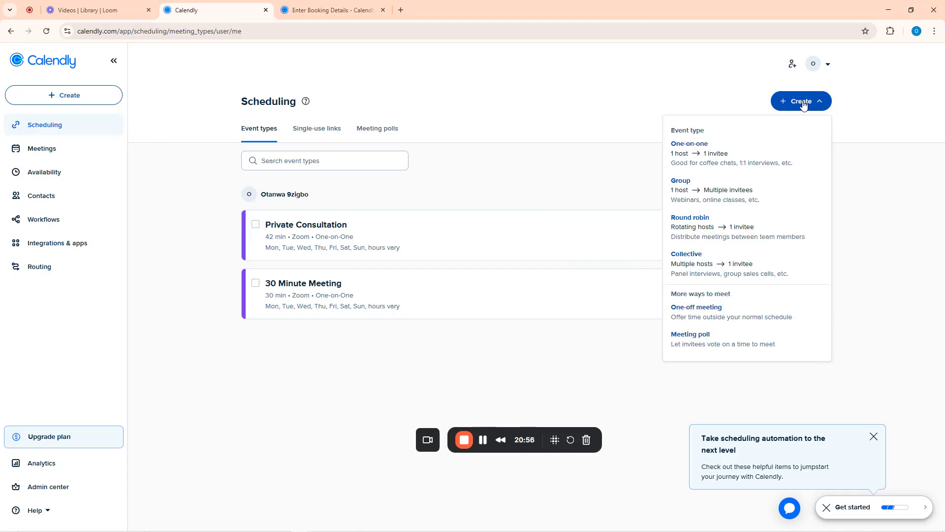
Start a Group event type and name it 'Team Training'
click(700, 192)
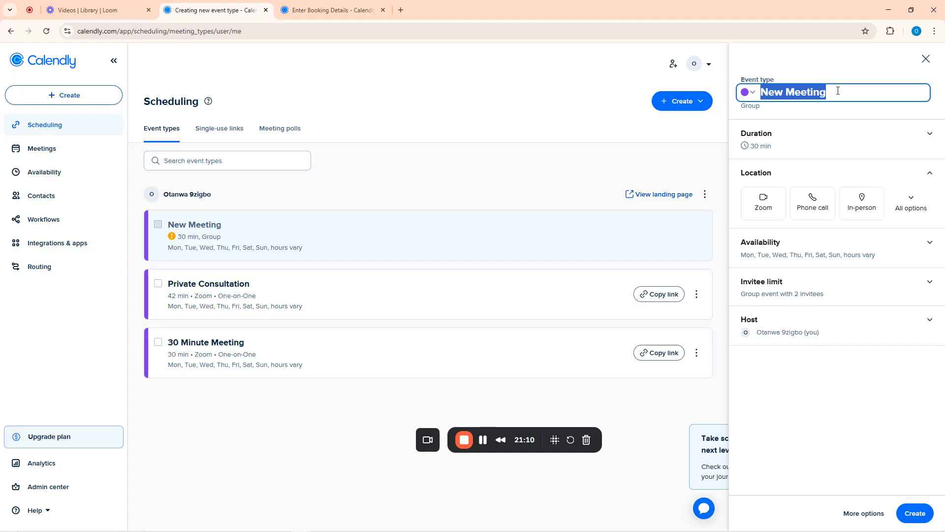
text(T)
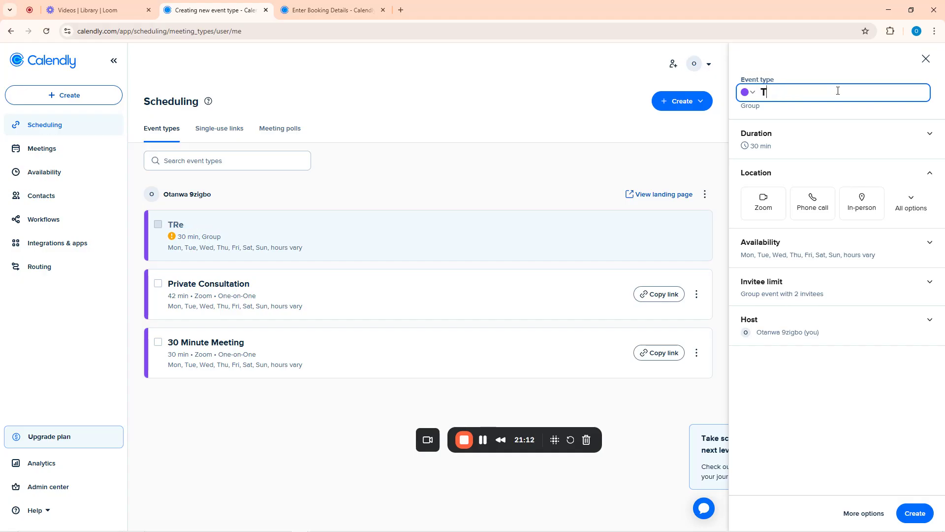
text(Reeam Training)
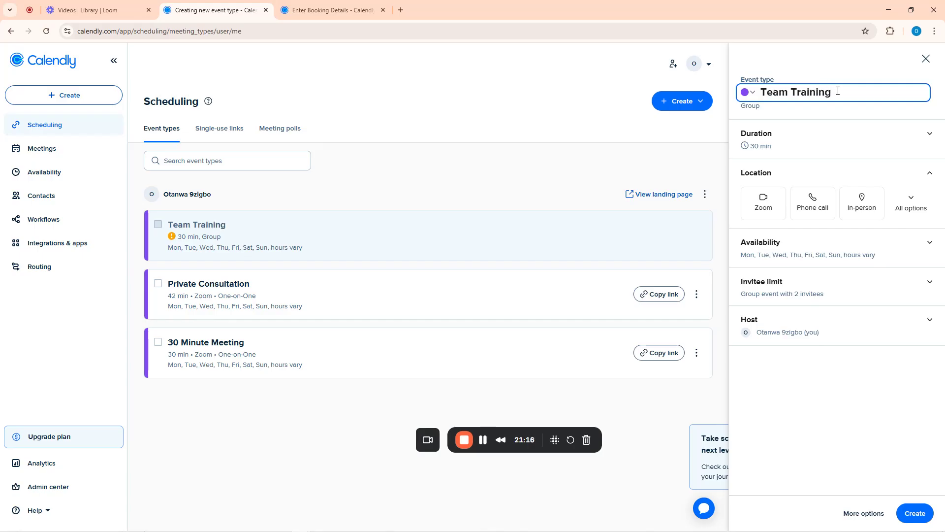
click(781, 150)
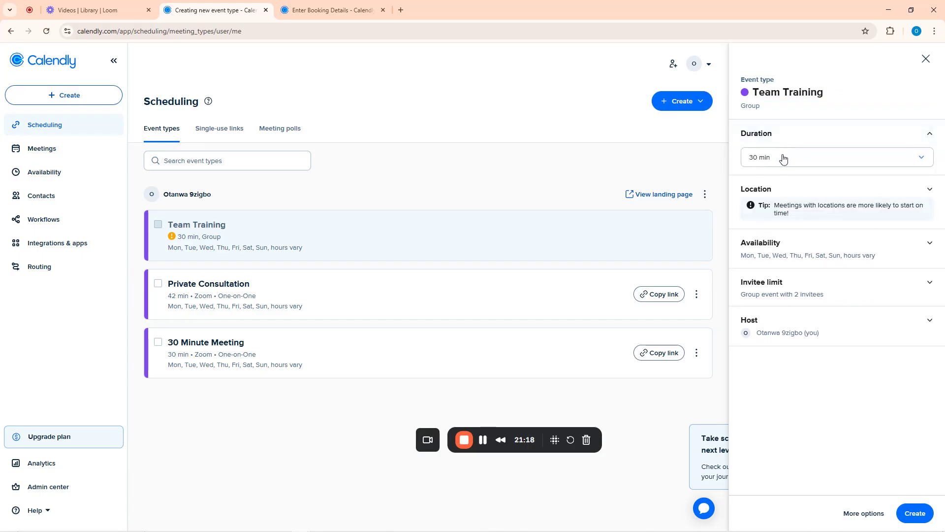
click(782, 157)
Give Team Training a custom duration of 3 hrs
click(764, 252)
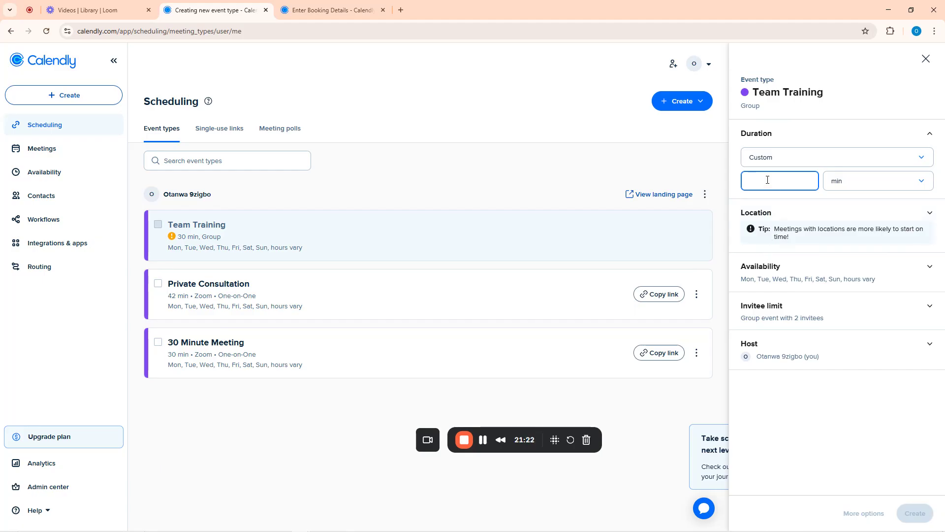
click(843, 184)
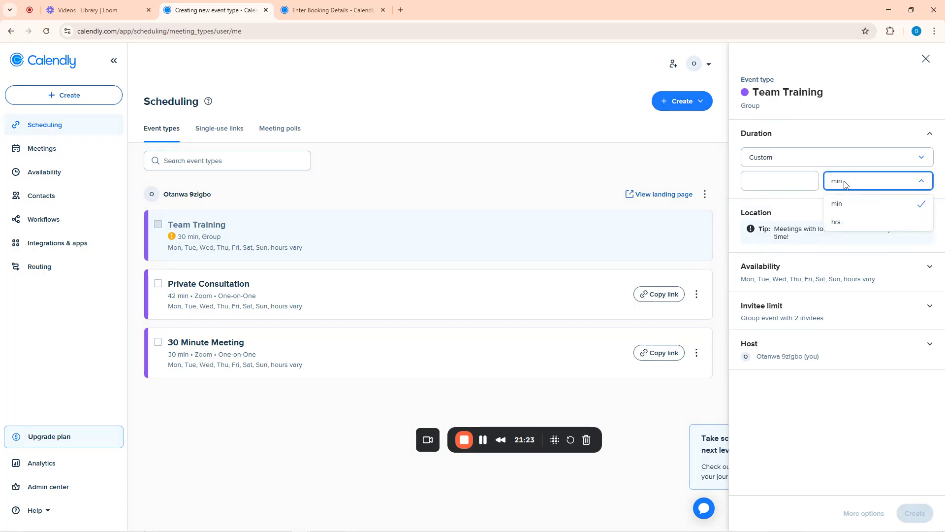
click(841, 225)
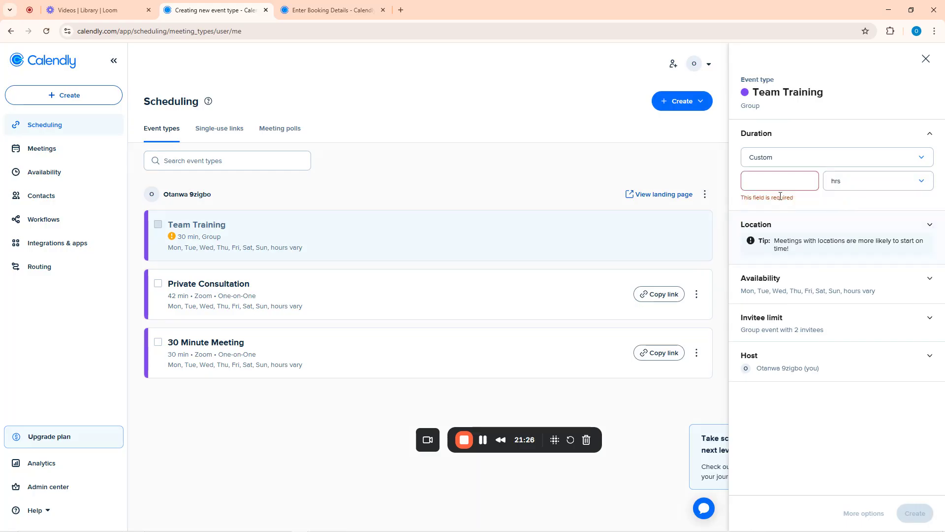
click(762, 179)
text(3)
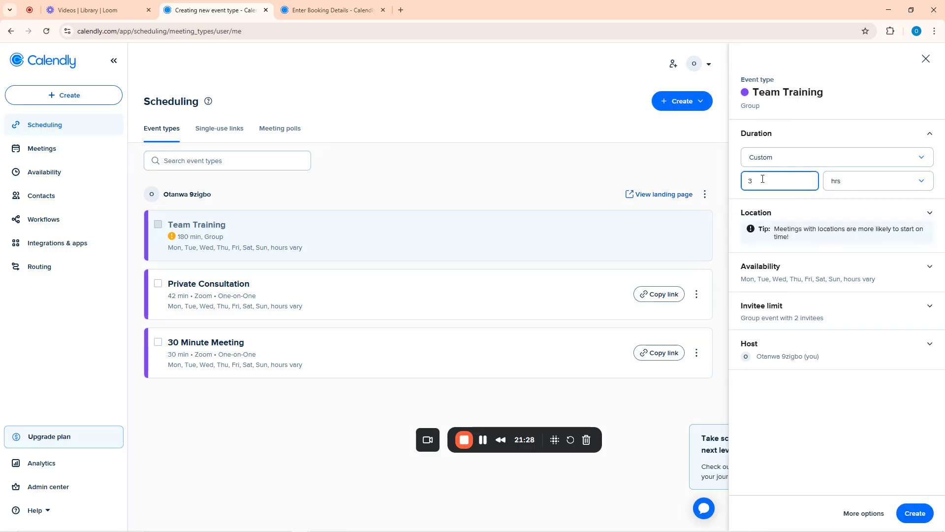
click(783, 207)
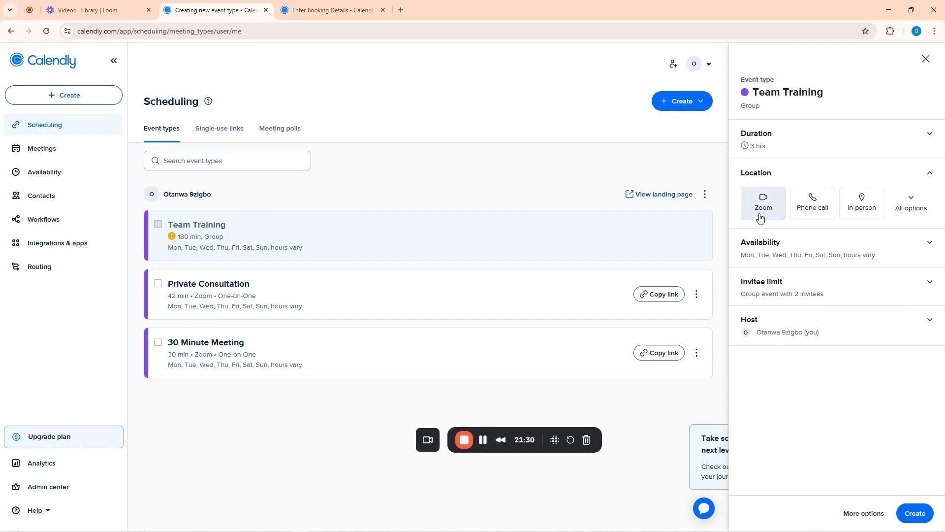
Hold Team Training on Zoom, raise the invitee limit from 2 to 10, and display remaining spots
click(766, 210)
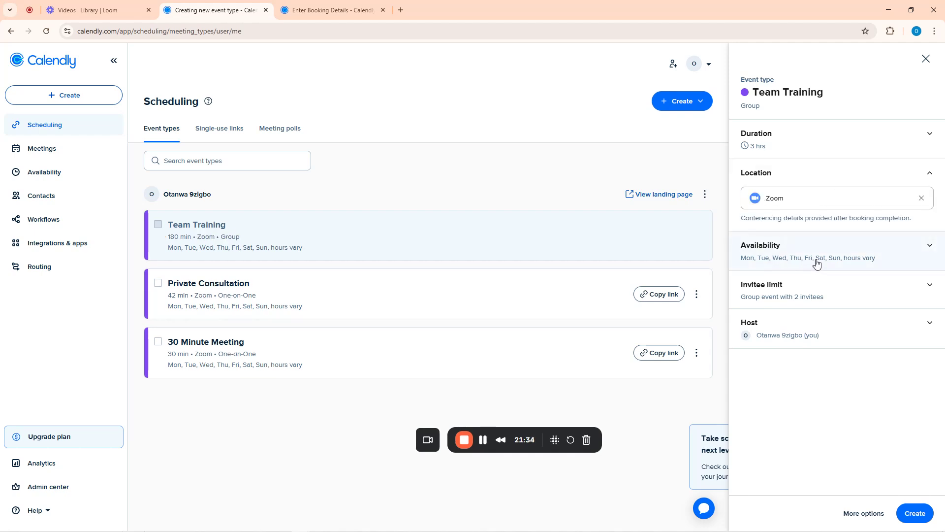
click(794, 298)
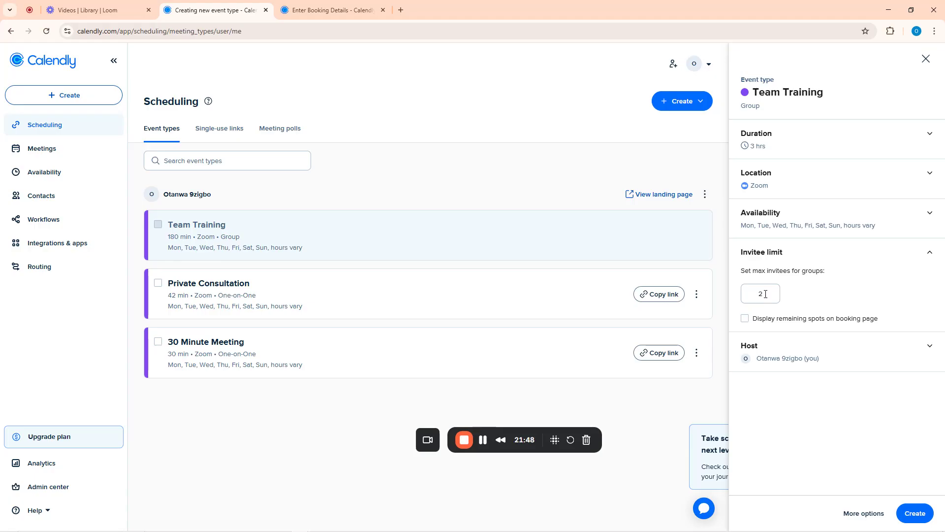
double_click(766, 294)
text(10)
click(744, 320)
click(745, 319)
Create the Team Training event, back out of deleting it, and view the public landing page
click(915, 514)
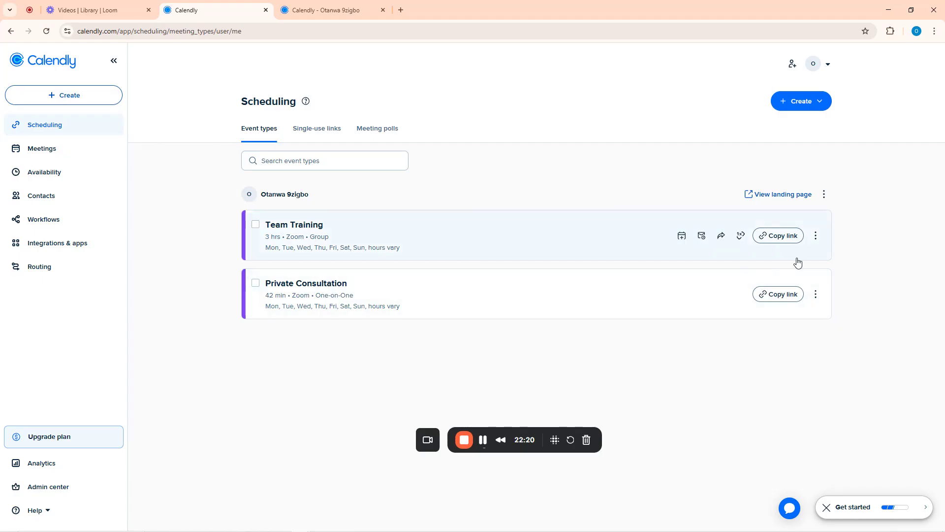
click(817, 237)
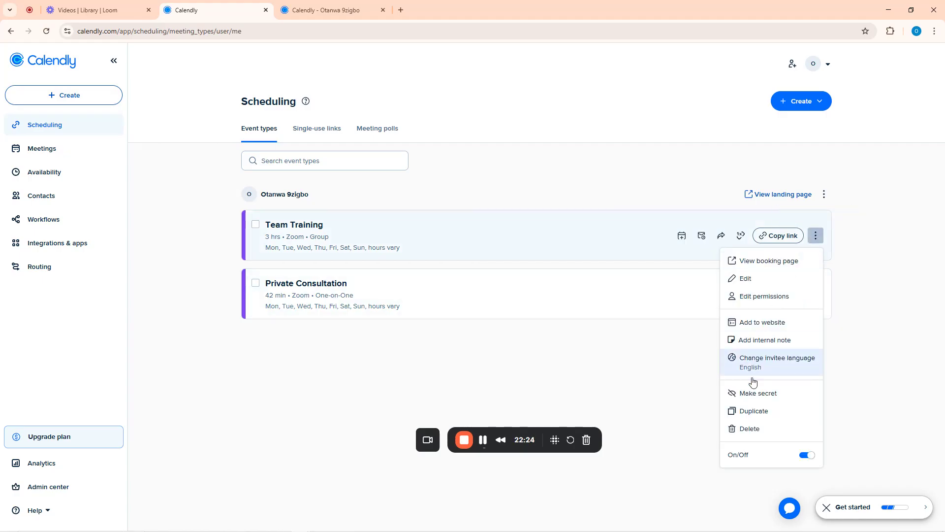
click(746, 429)
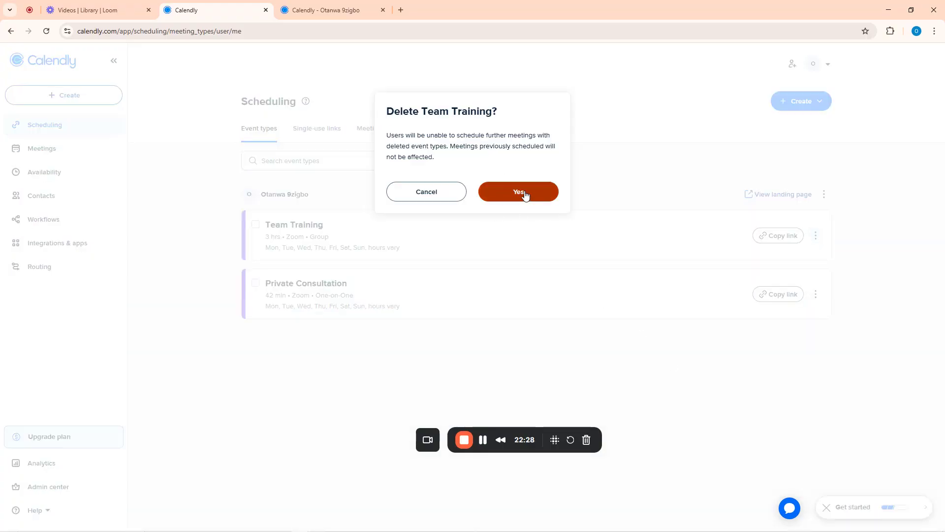
click(453, 196)
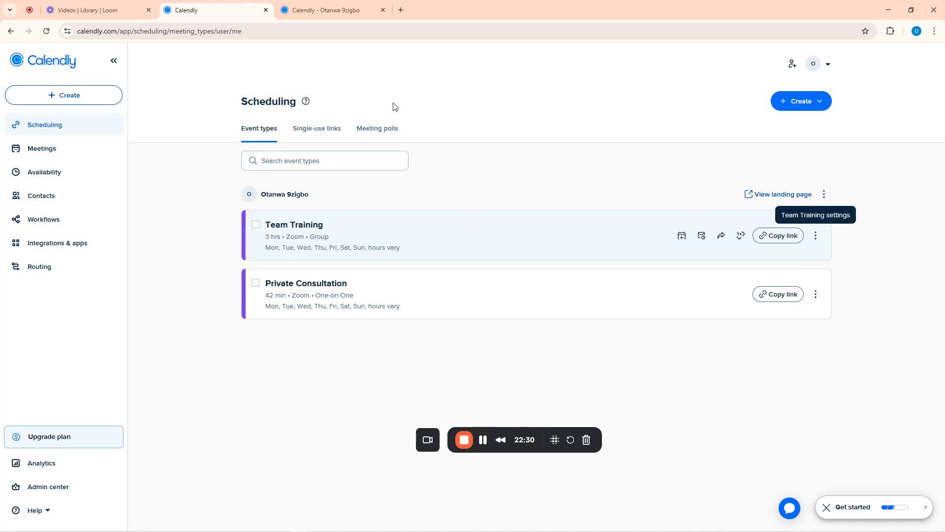
click(341, 6)
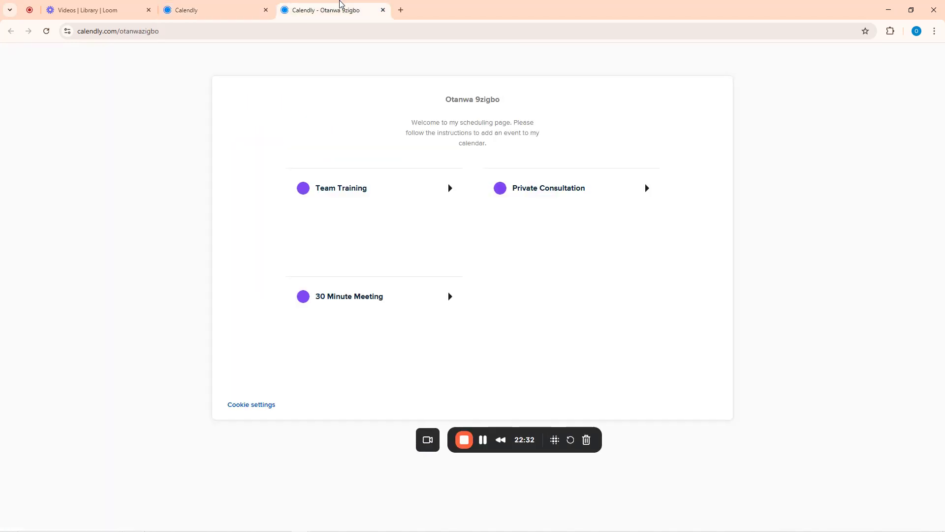
Reload the landing page to check current events, then return to Event types and reopen + Create
key(F5)
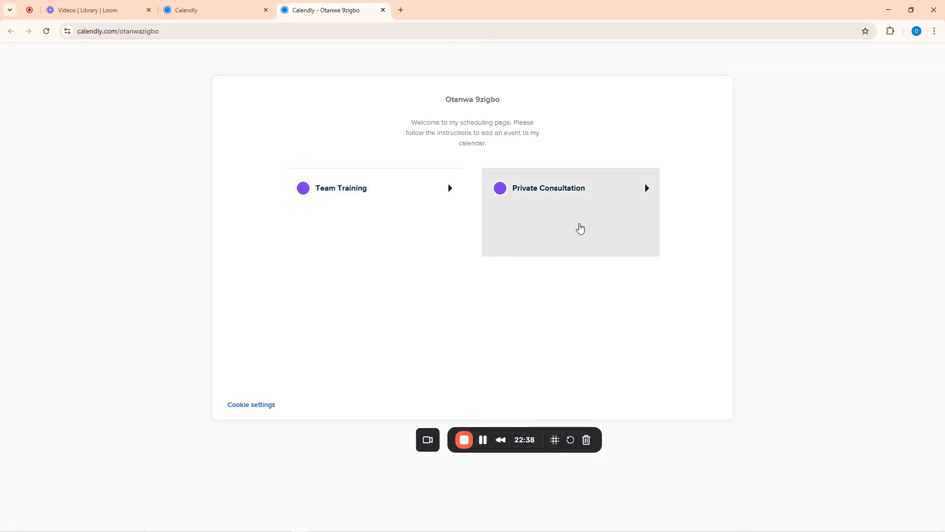
click(217, 6)
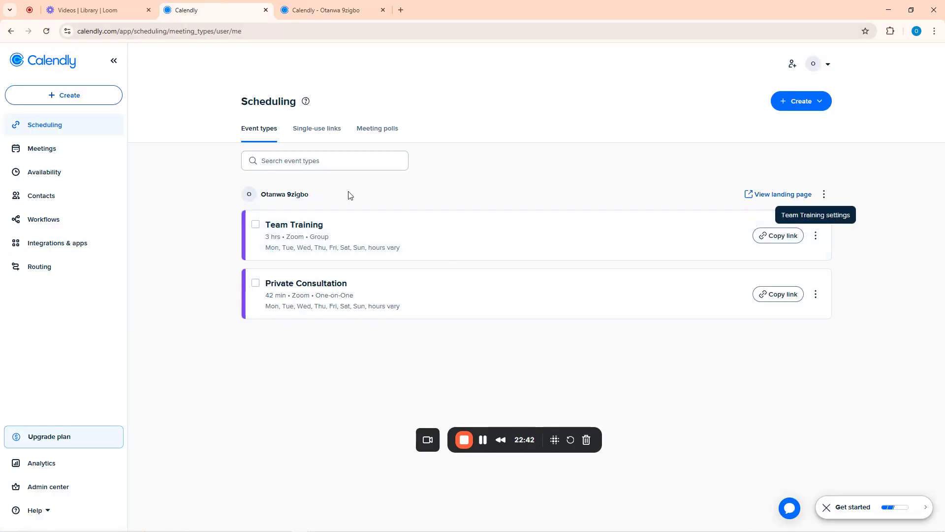
click(800, 101)
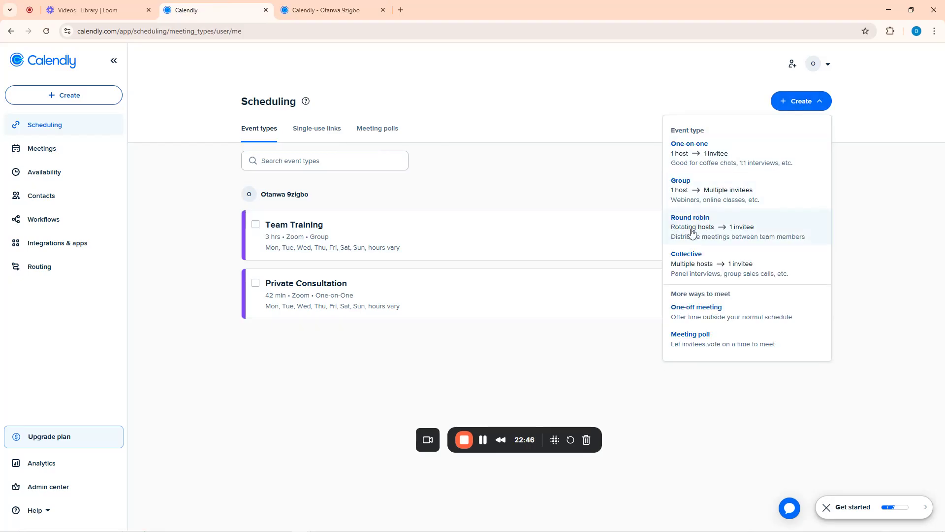
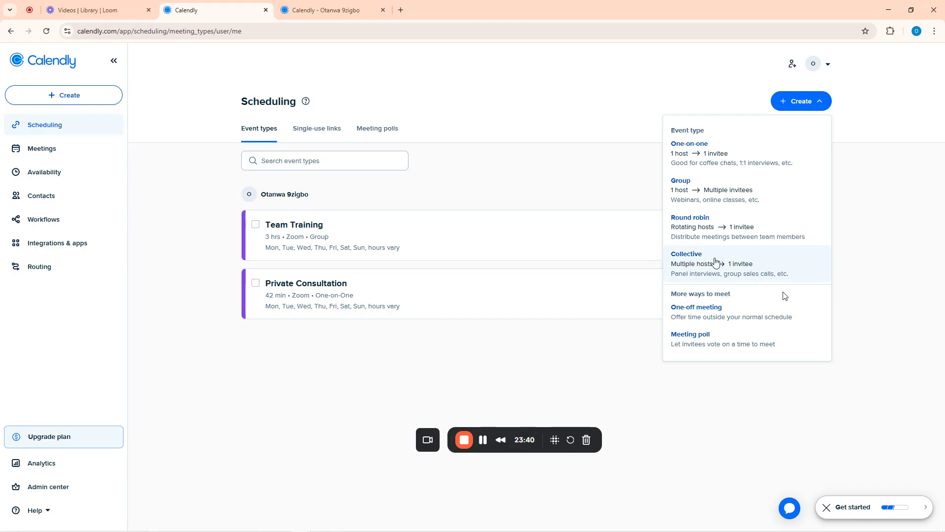
Dismiss the Create dropdown so only Team Training and Private Consultation remain listed
click(346, 338)
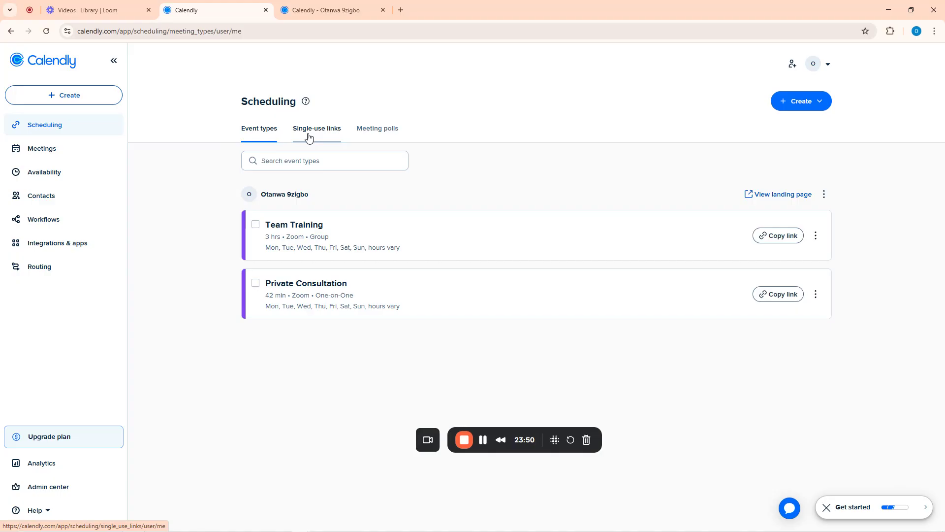
Look through the Single-use links, Event types and Meeting polls tabs, then go to Meetings
click(309, 137)
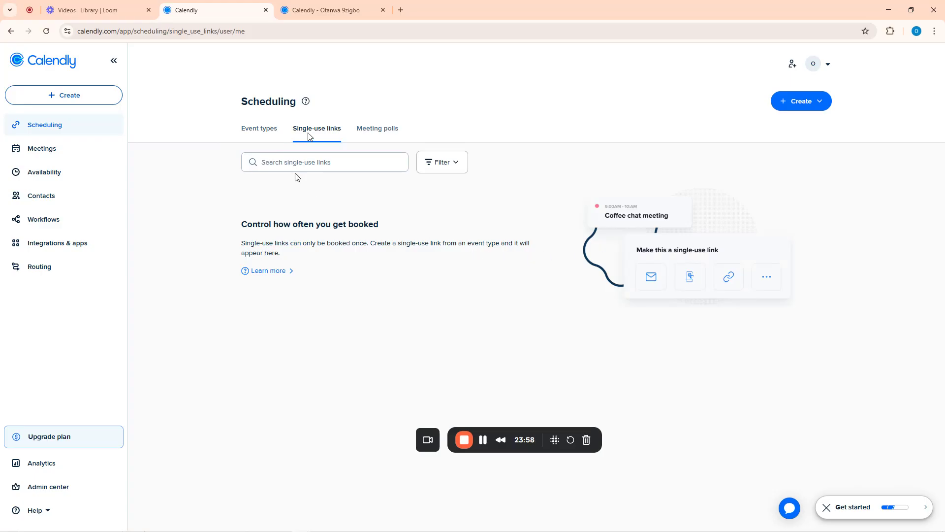
click(265, 130)
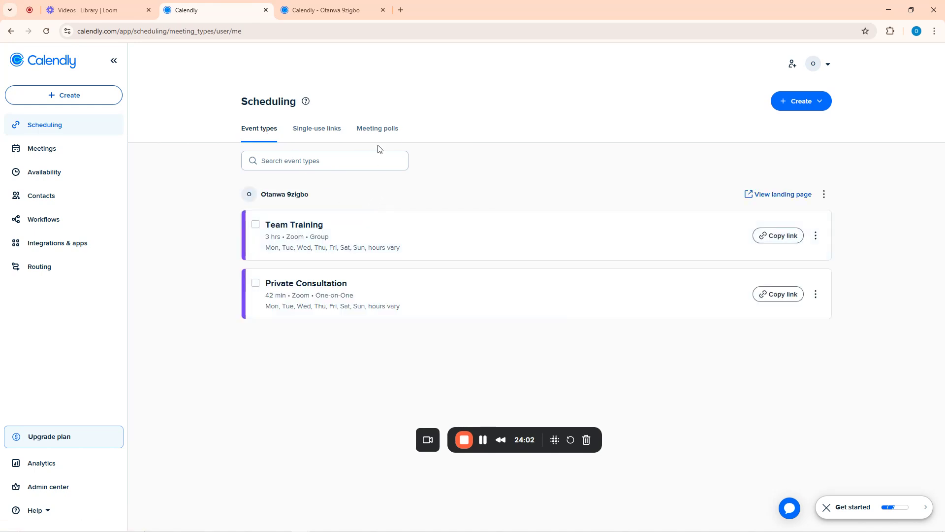
click(379, 129)
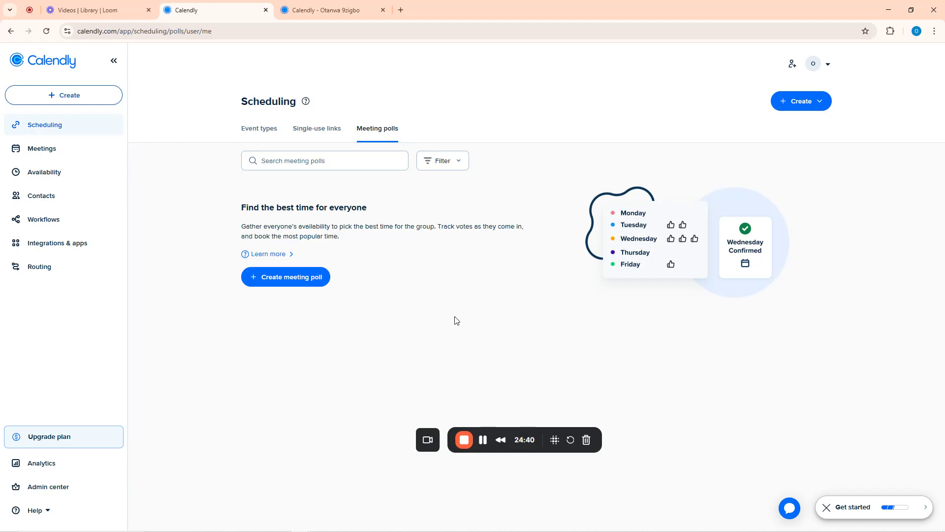
click(52, 150)
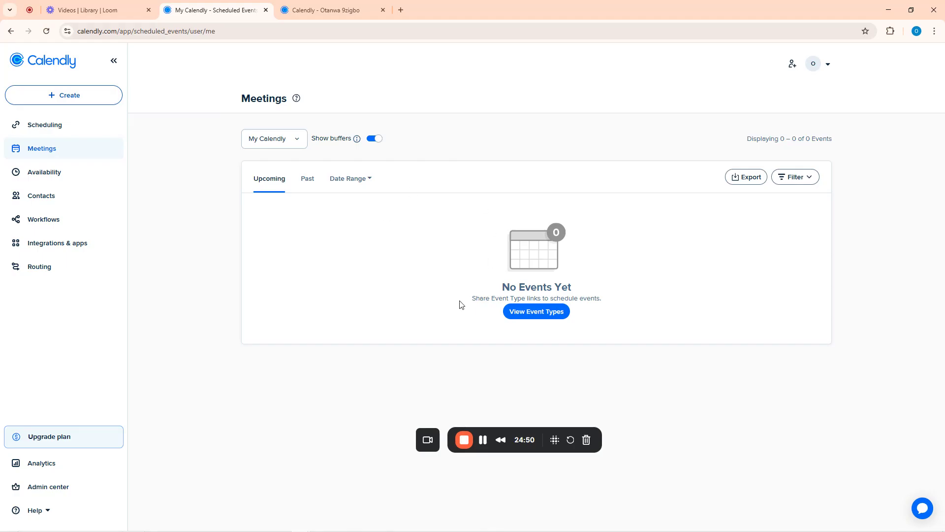
Open the public Private Consultation booking page and pick Thursday, July 31
click(300, 6)
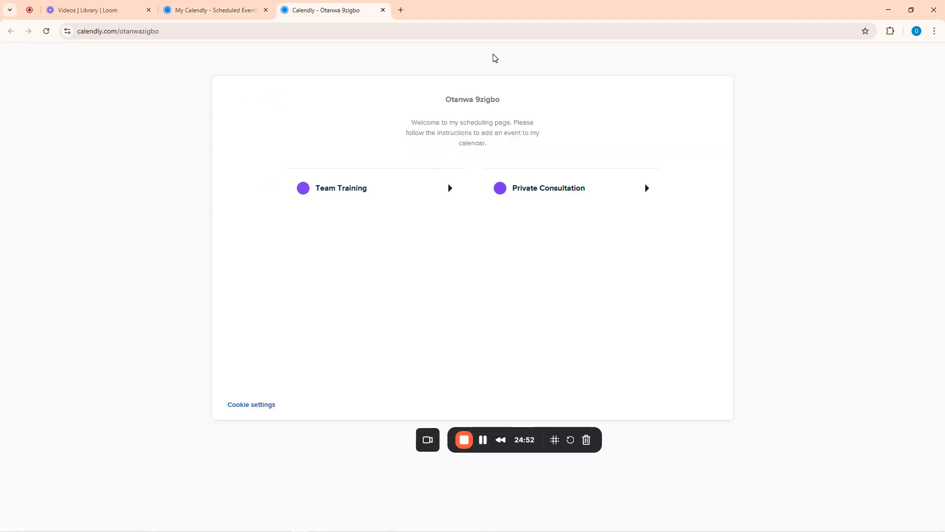
drag(497, 435, 69, 521)
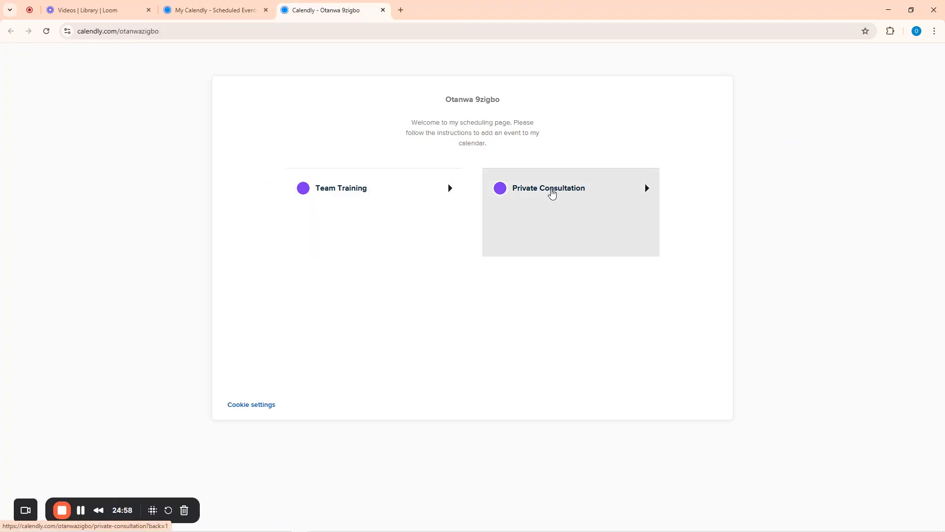
click(552, 193)
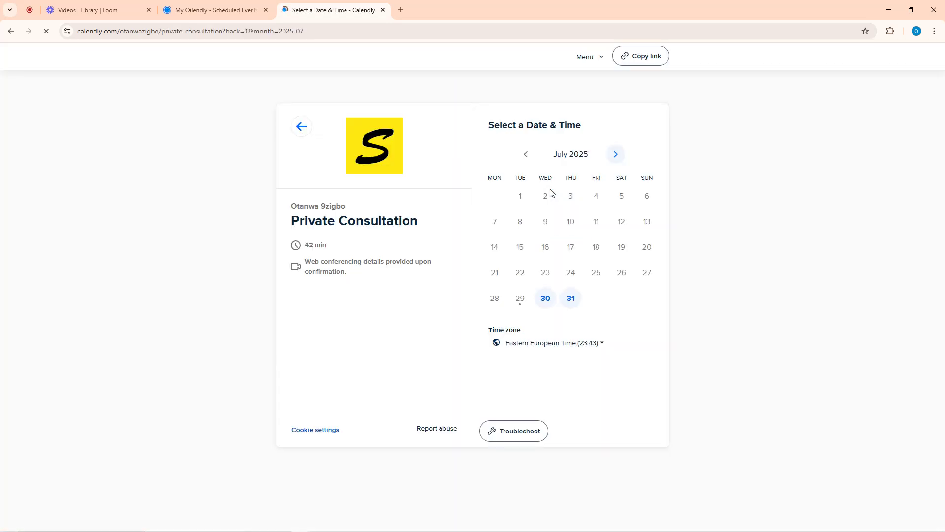
click(231, 9)
click(326, 7)
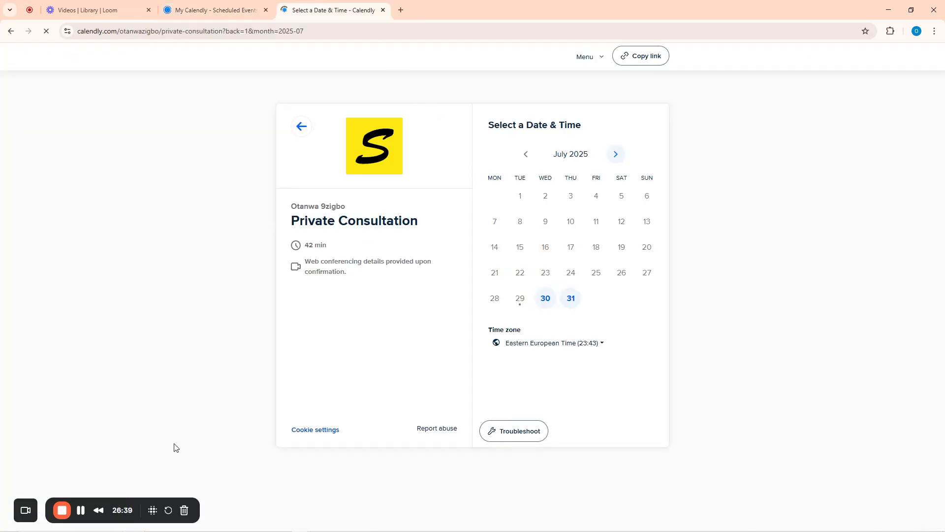
click(81, 510)
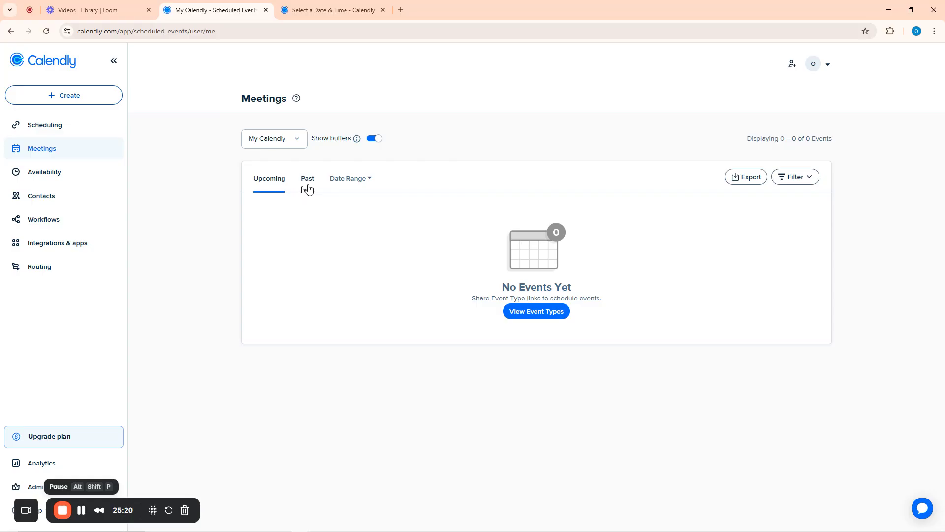
click(321, 10)
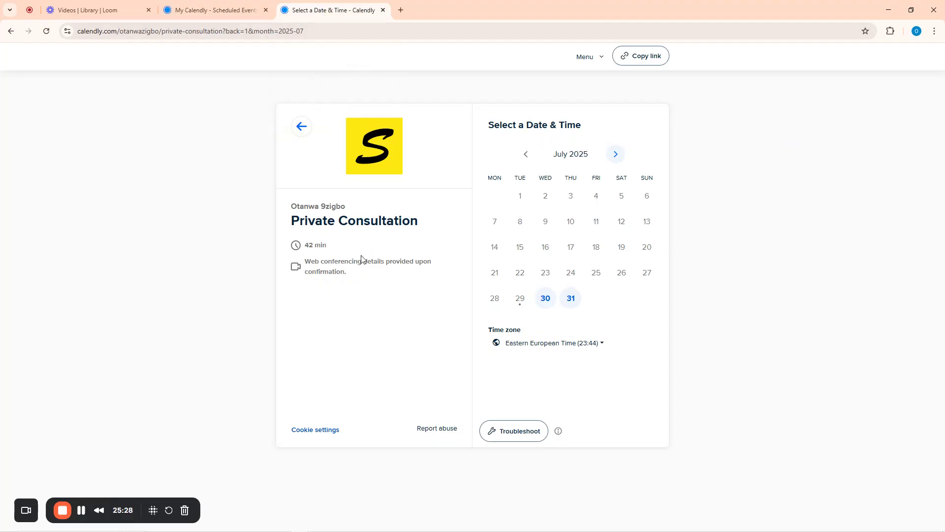
click(571, 298)
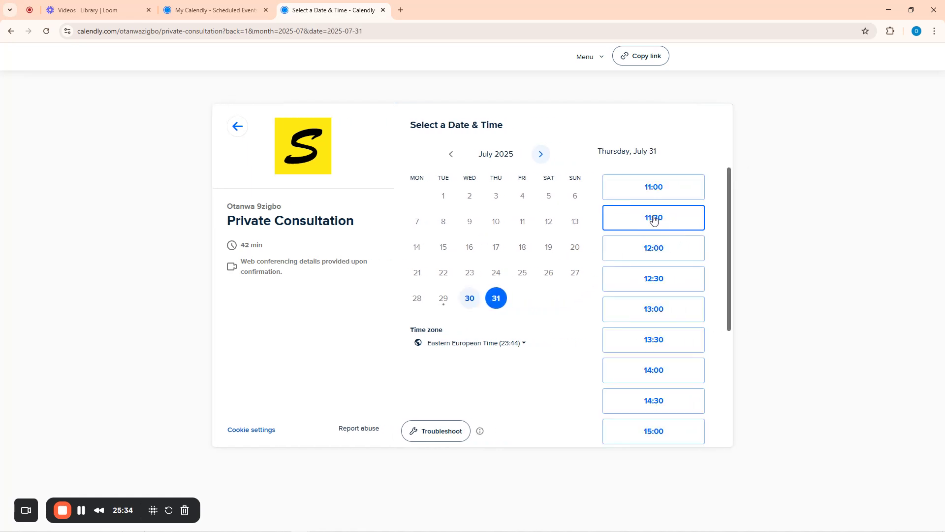
Choose the 11:30 slot and enter the invitee's full name and e-mail
click(653, 217)
click(680, 217)
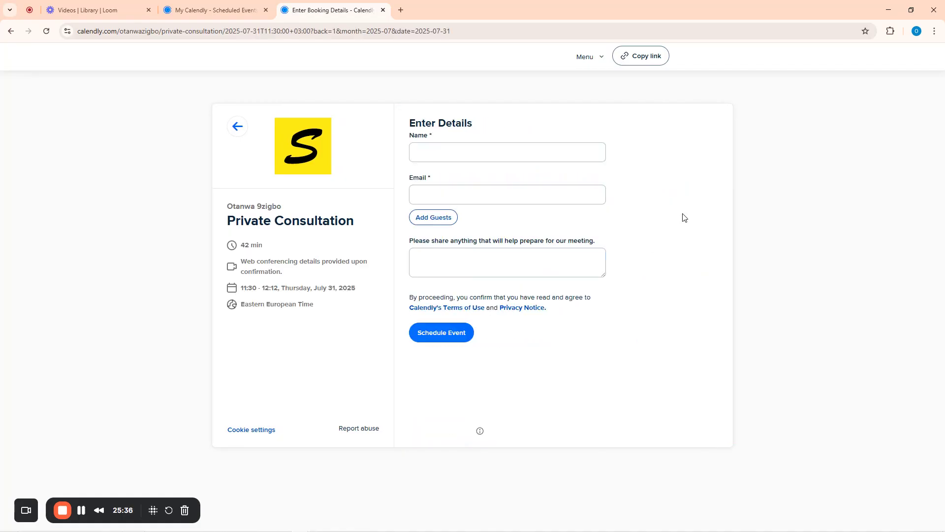
click(436, 150)
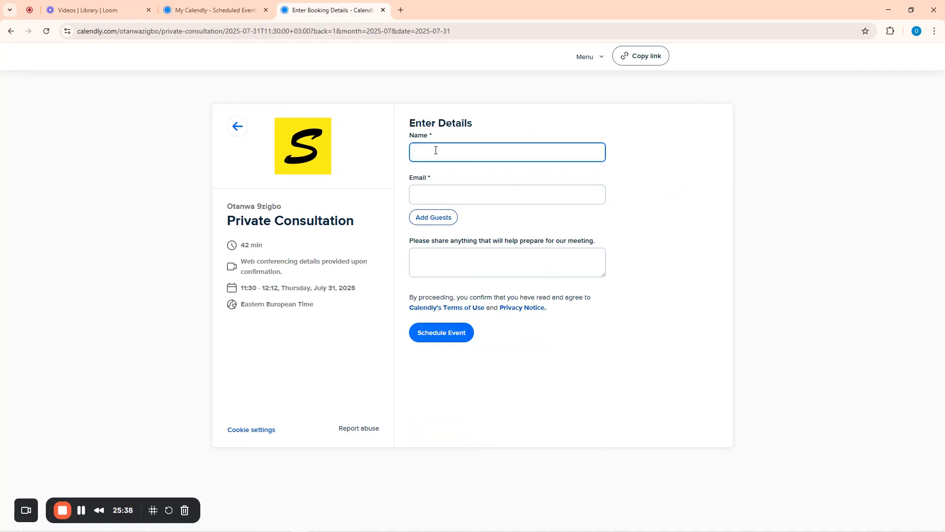
click(436, 195)
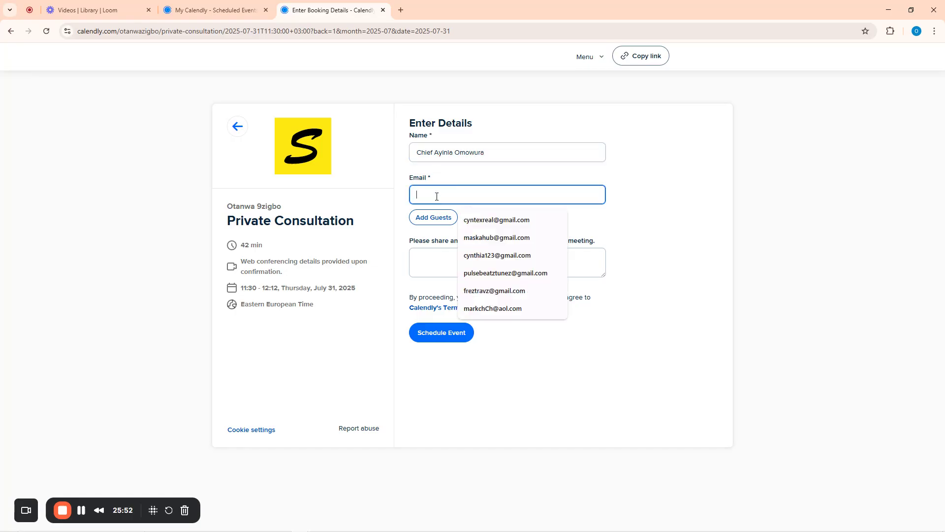
text(zulu)
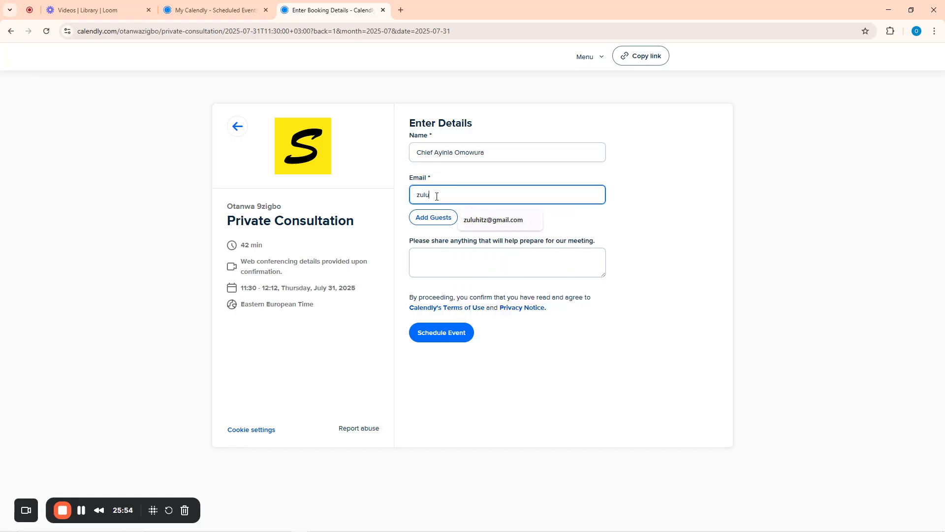
click(482, 220)
Write a preparation note about financial growth and schedule the consultation
click(449, 266)
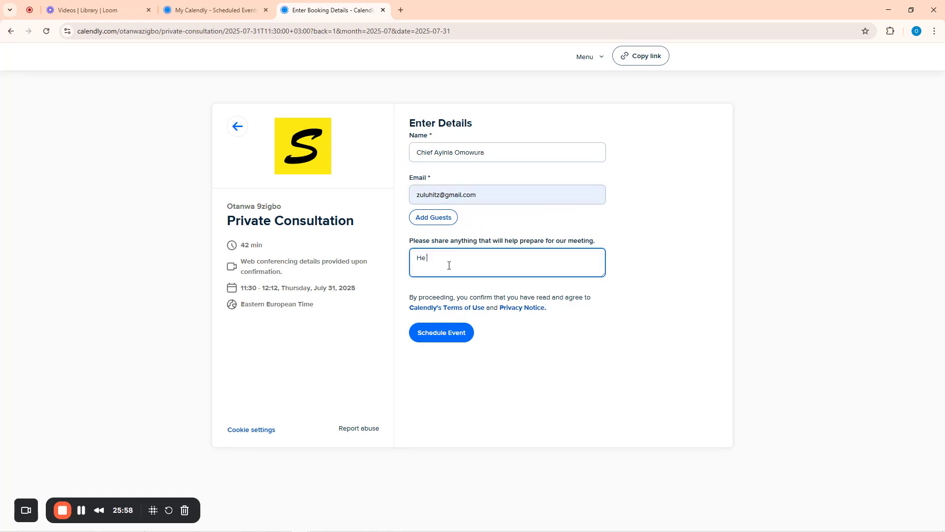
key(BackSpace)
text(I just wa)
text(unan)
text(ancial benefits)
drag(545, 263, 519, 258)
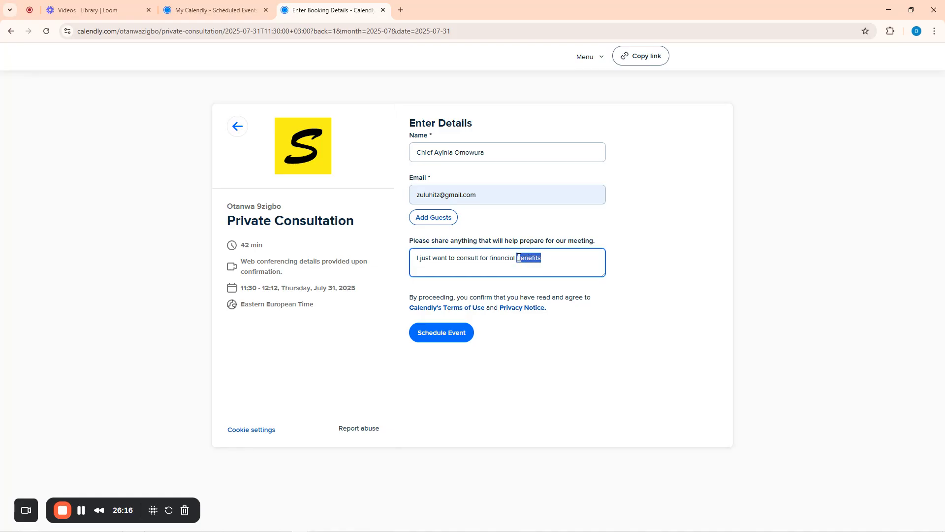
text(growth)
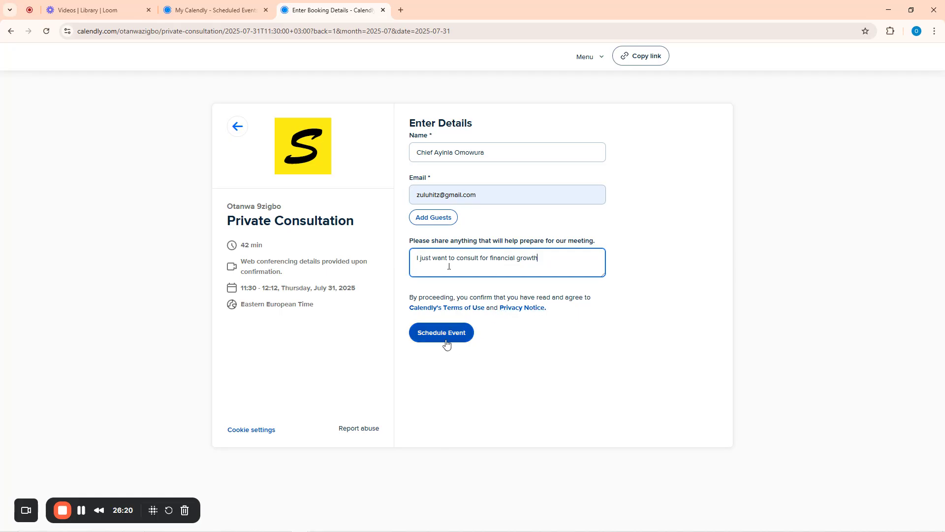
click(436, 334)
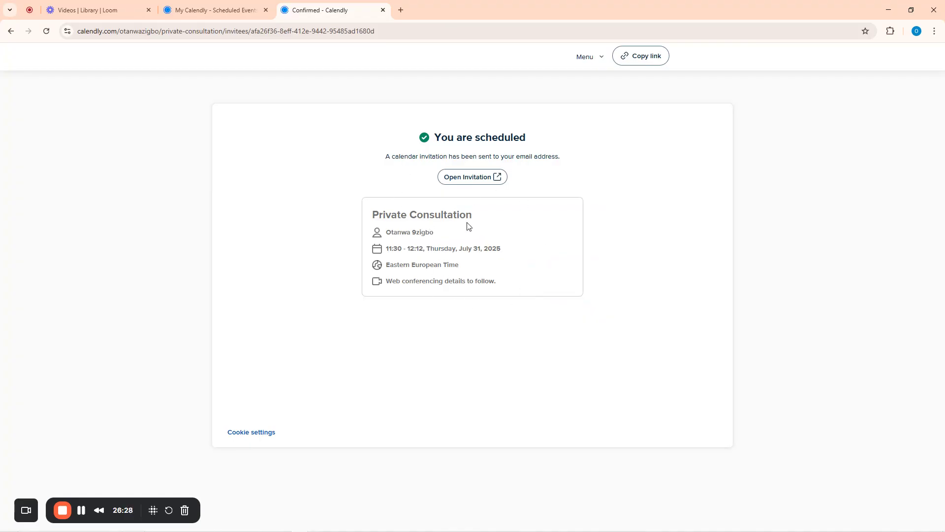
Reload Meetings to check the new Private Consultation booking's details, then go to Availability
click(239, 6)
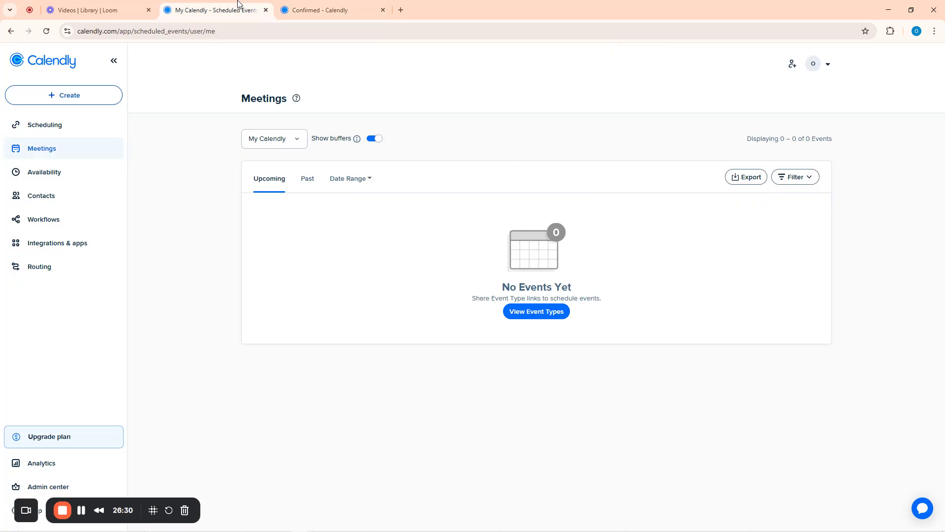
click(47, 31)
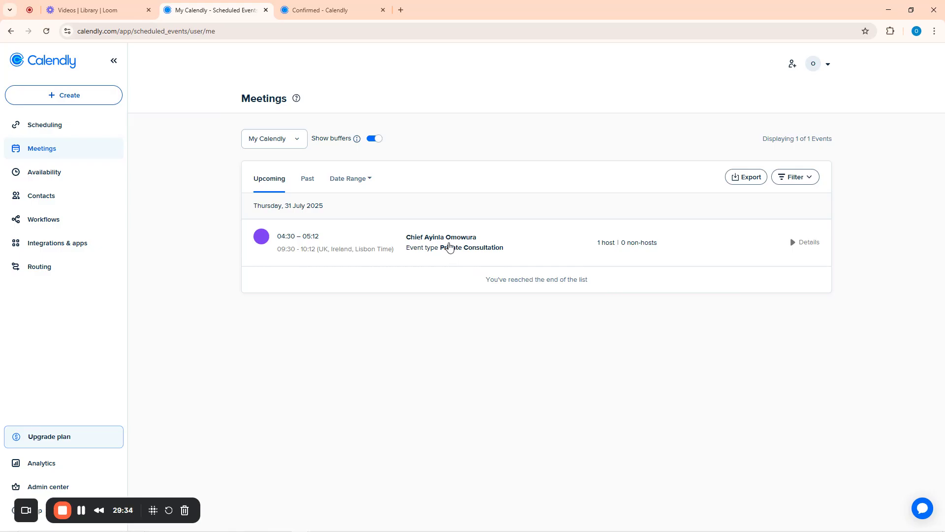
click(449, 241)
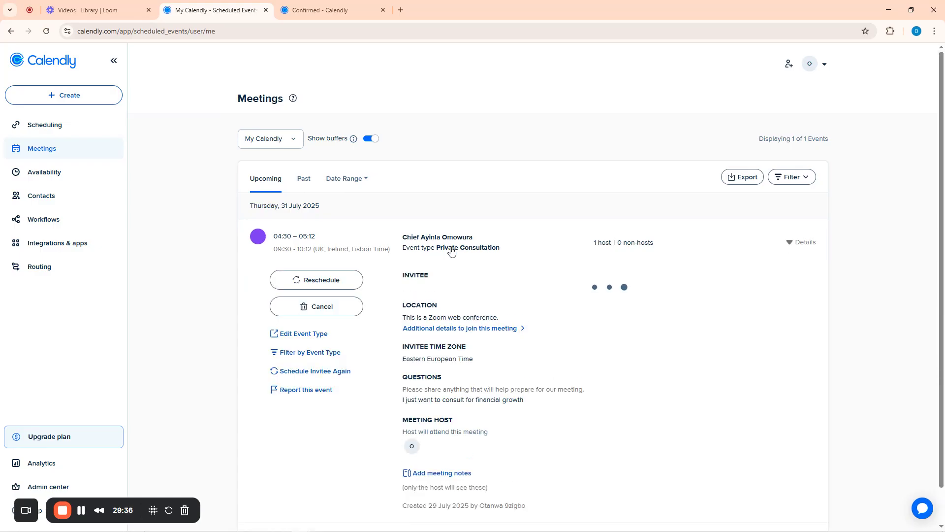
scroll(451, 256, down, 1)
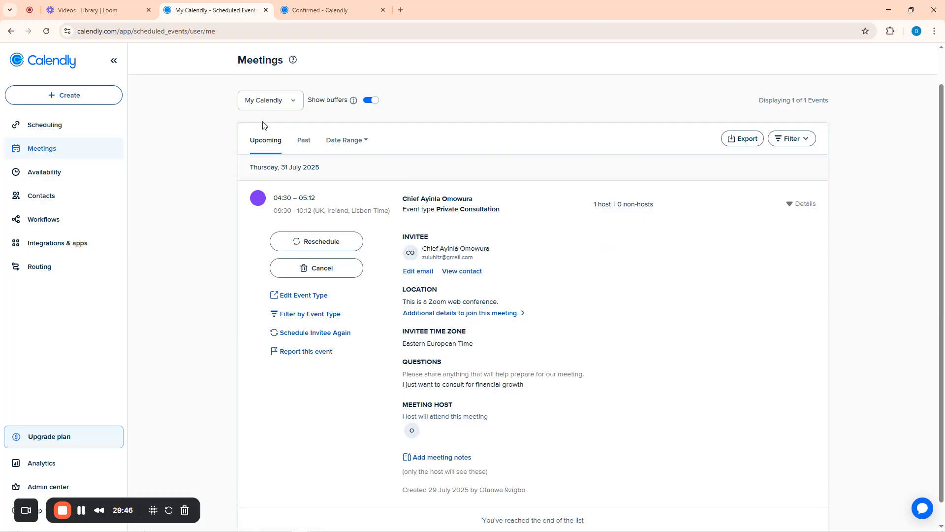
click(46, 174)
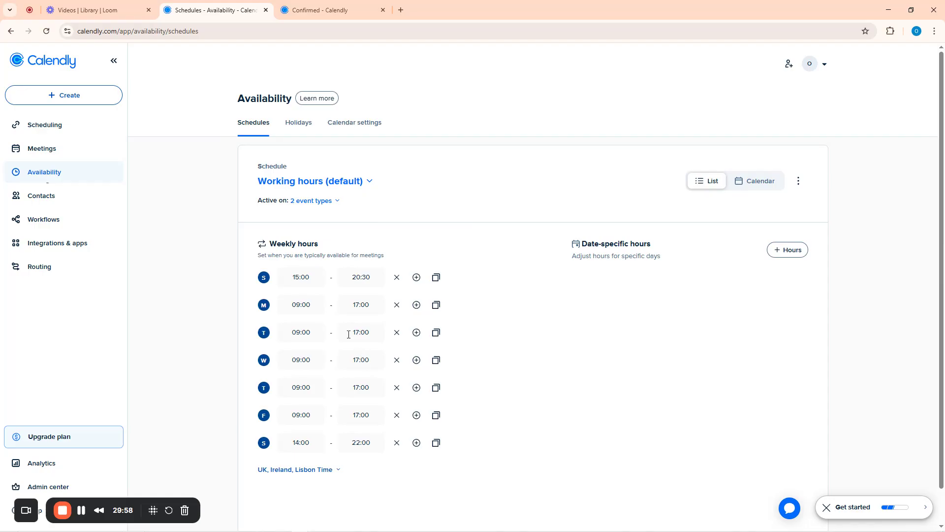
Switch the working-hours schedule's time zone to West Africa Time and dismiss the Get started widget
scroll(587, 303, down, 1)
click(334, 429)
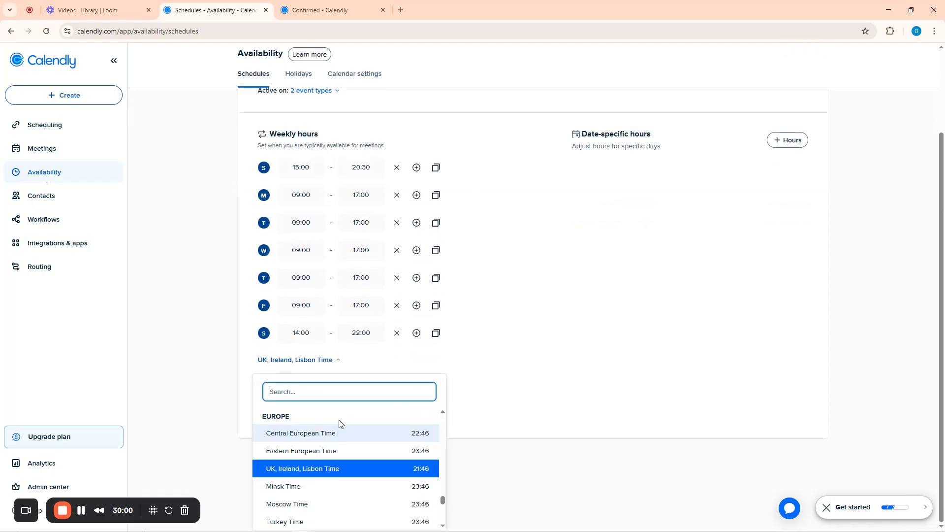
scroll(397, 426, down, 15)
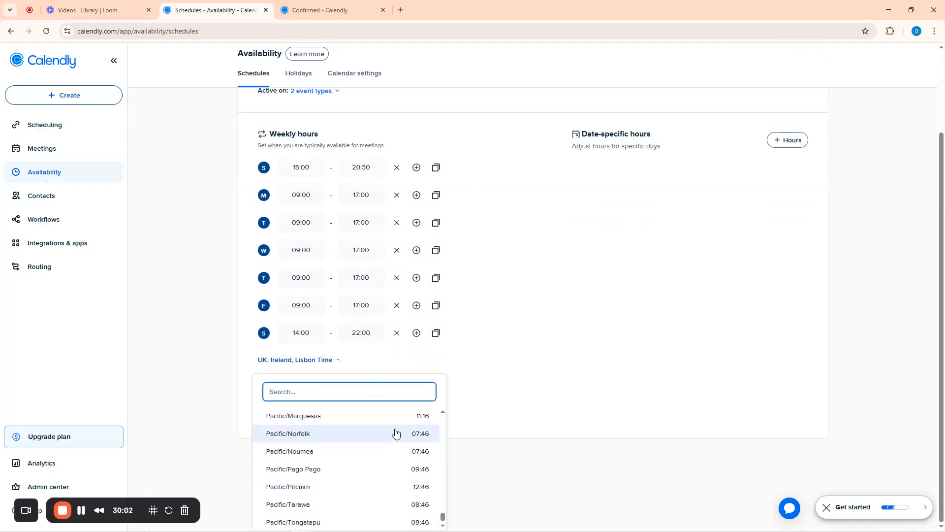
text(wes)
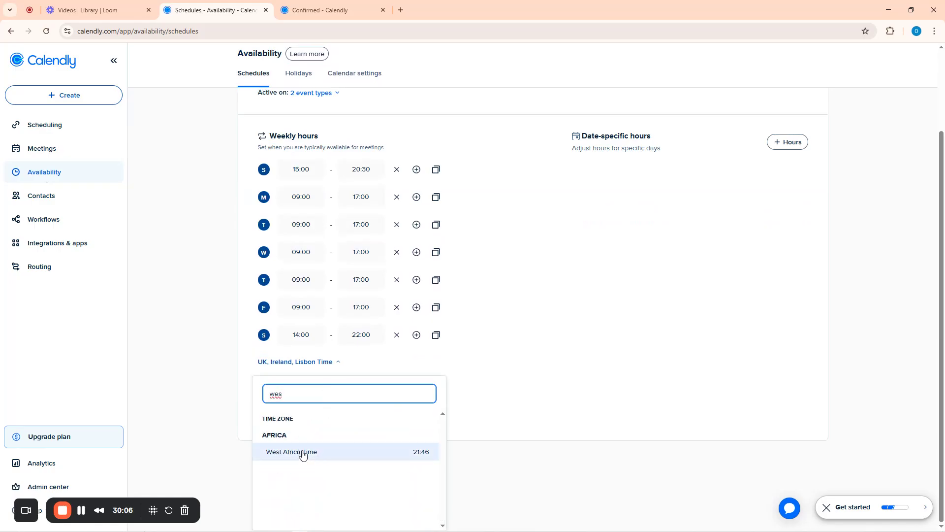
click(302, 452)
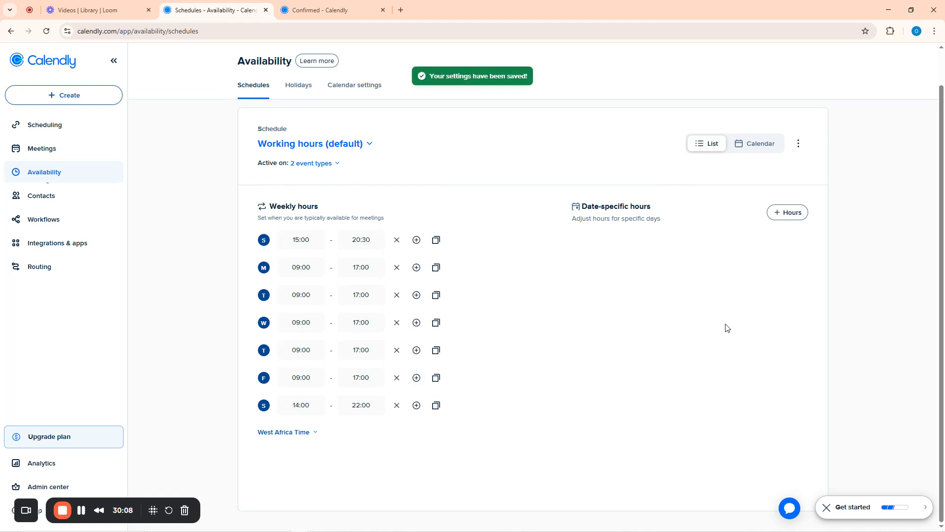
click(827, 506)
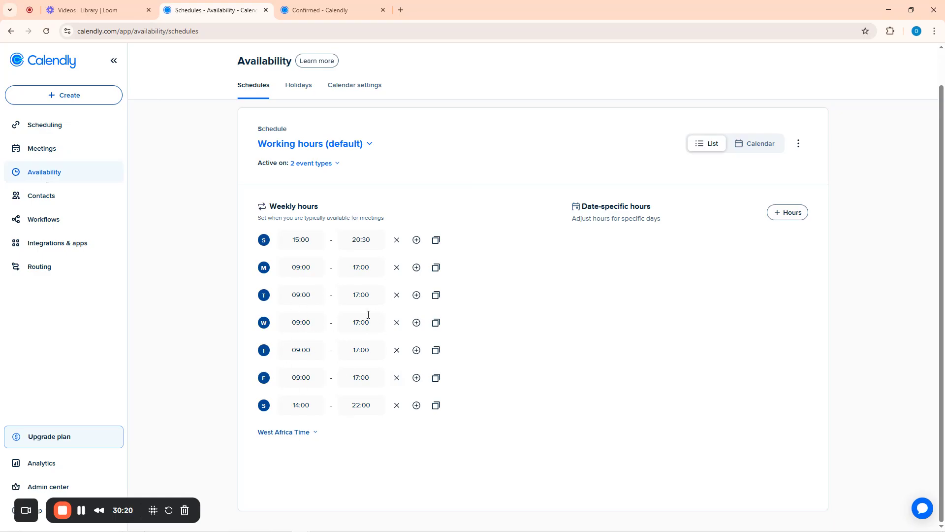
Toggle automatic holiday blocking and apply the holiday settings without changing the country
click(308, 92)
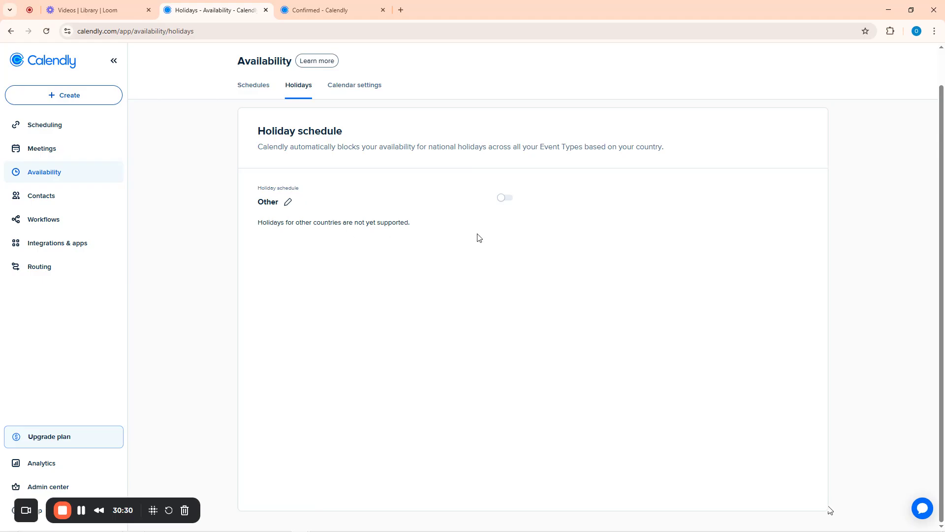
click(505, 198)
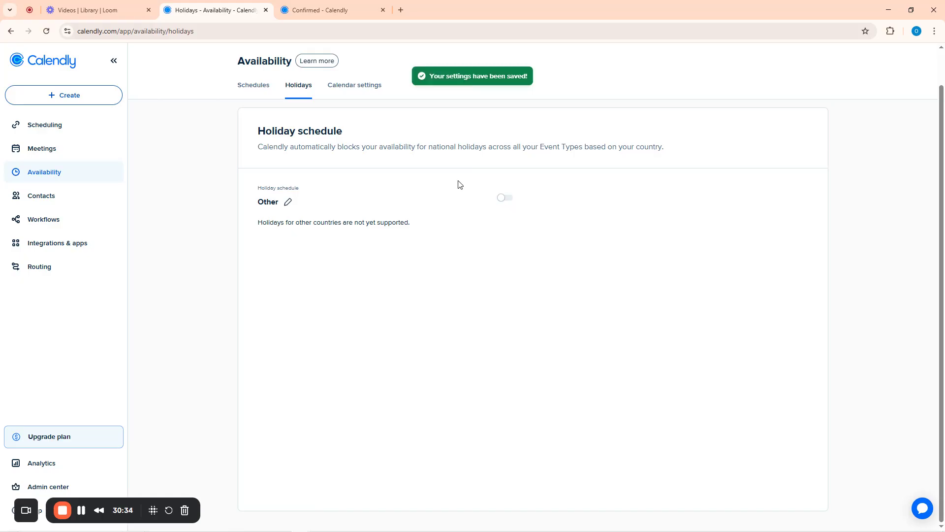
click(288, 202)
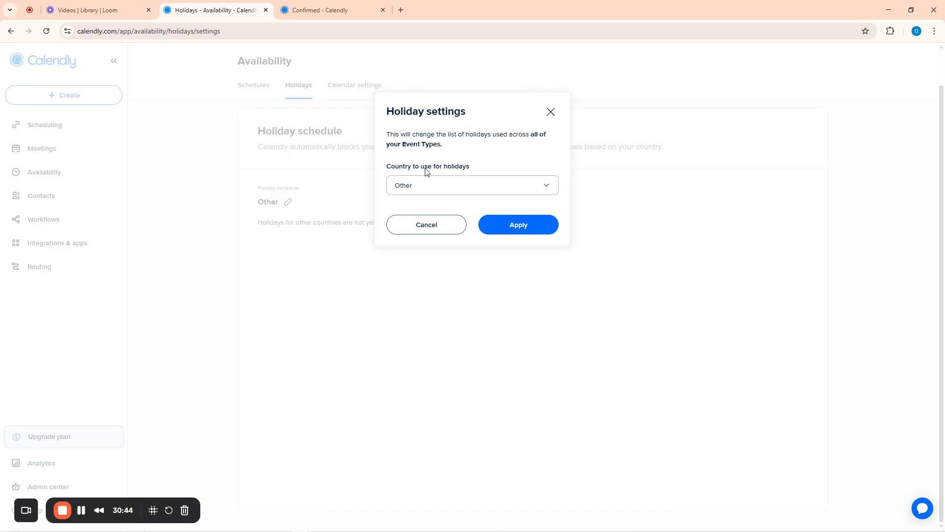
click(550, 189)
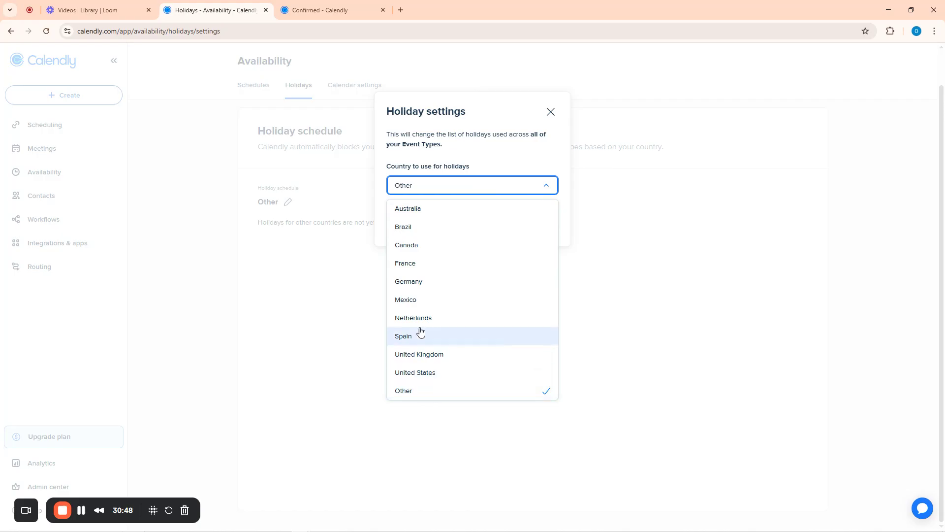
click(408, 392)
click(487, 228)
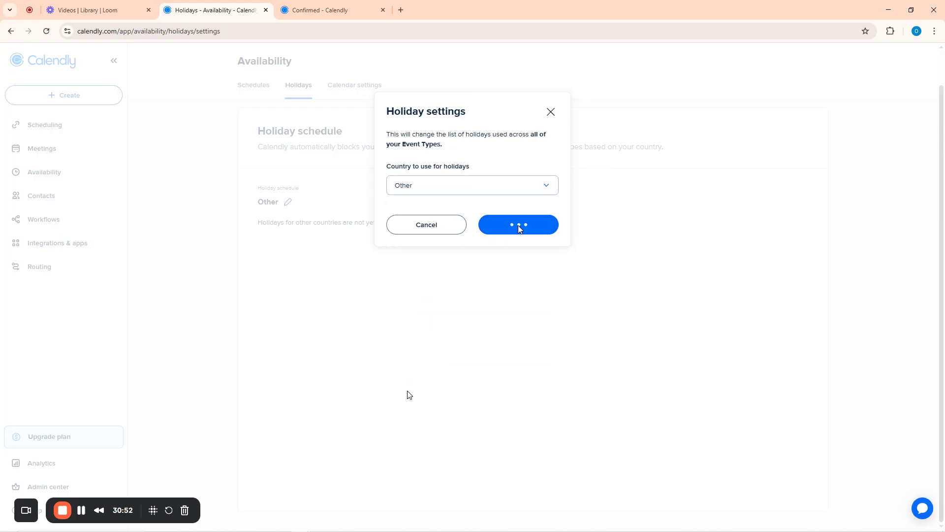
Set the holiday country to Brazil and apply it
click(288, 202)
click(424, 189)
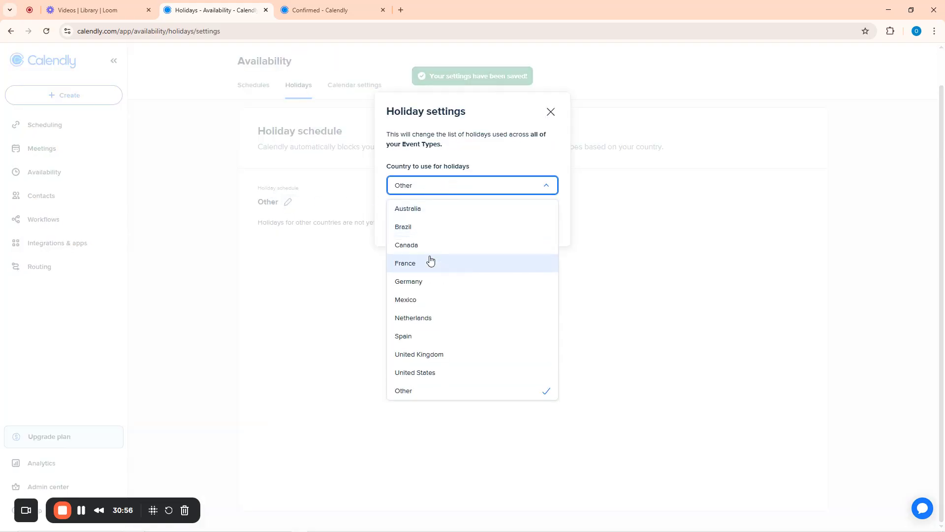
click(411, 229)
click(533, 226)
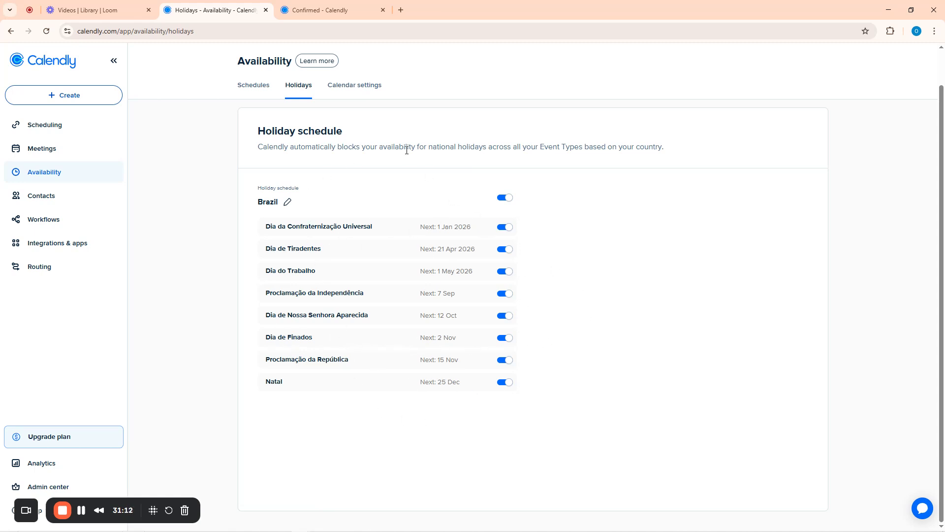
Start connecting another Google Calendar account from the Calendar settings
click(360, 89)
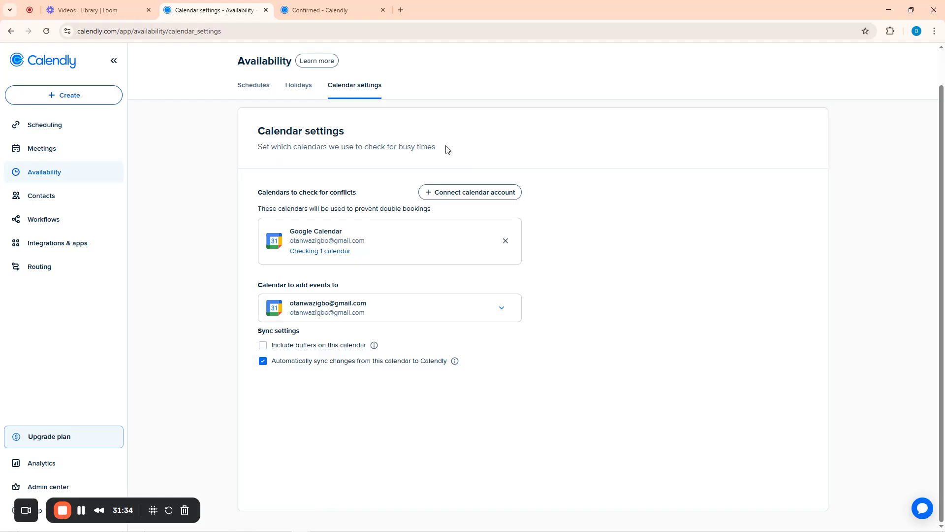
click(448, 195)
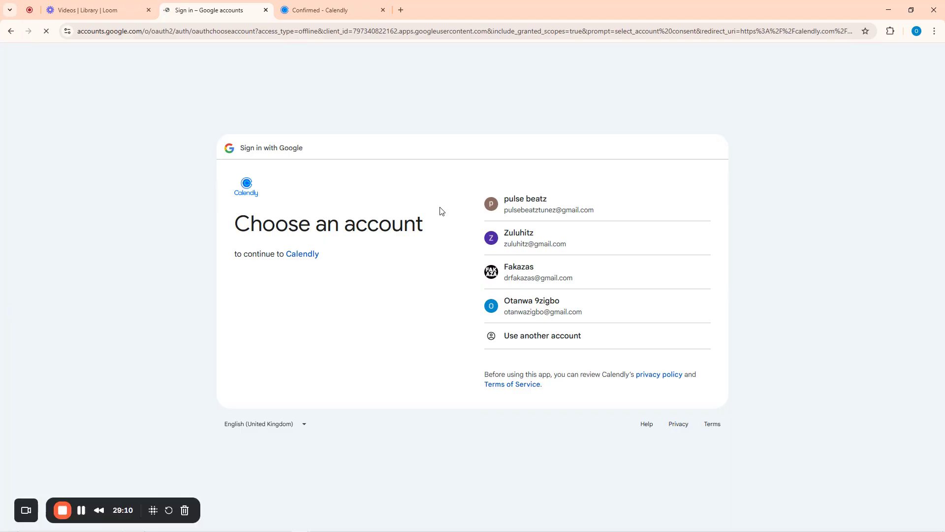
Connect a second Google account and grant Calendly access to its calendars
click(522, 286)
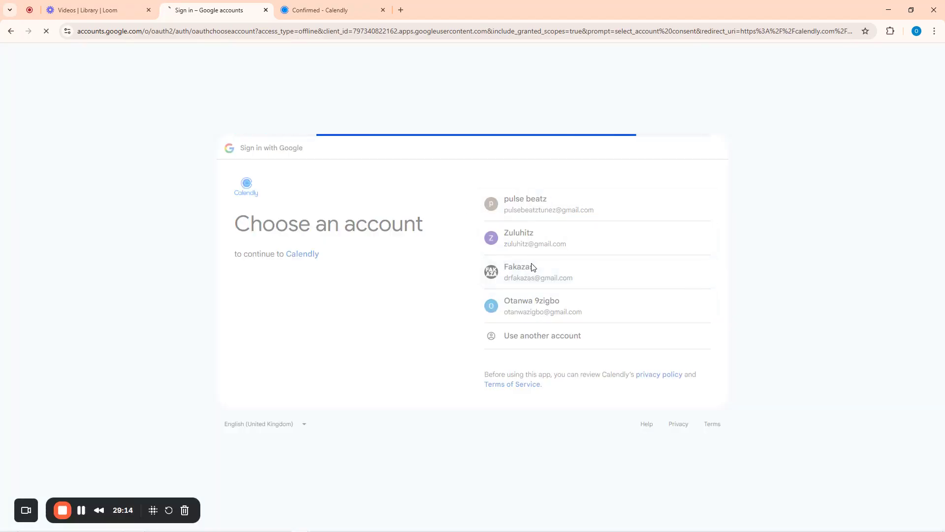
click(660, 383)
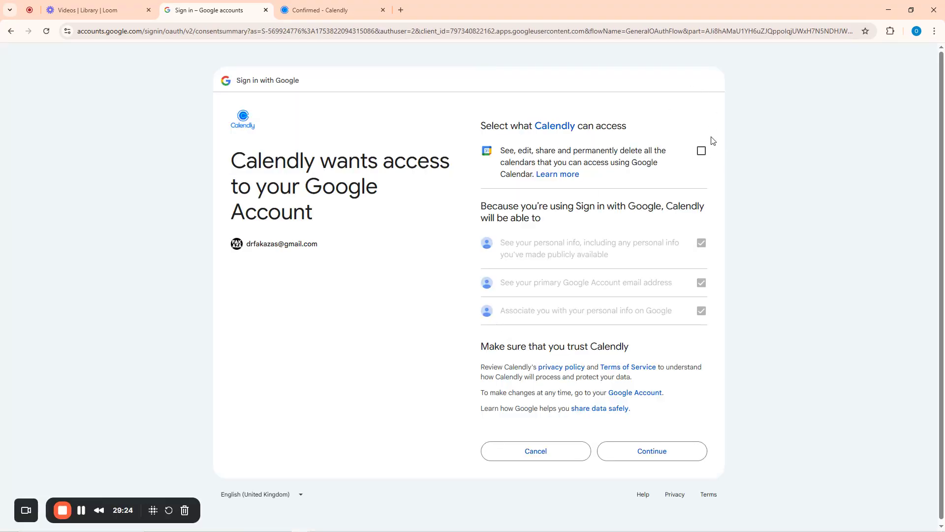
click(701, 151)
click(660, 453)
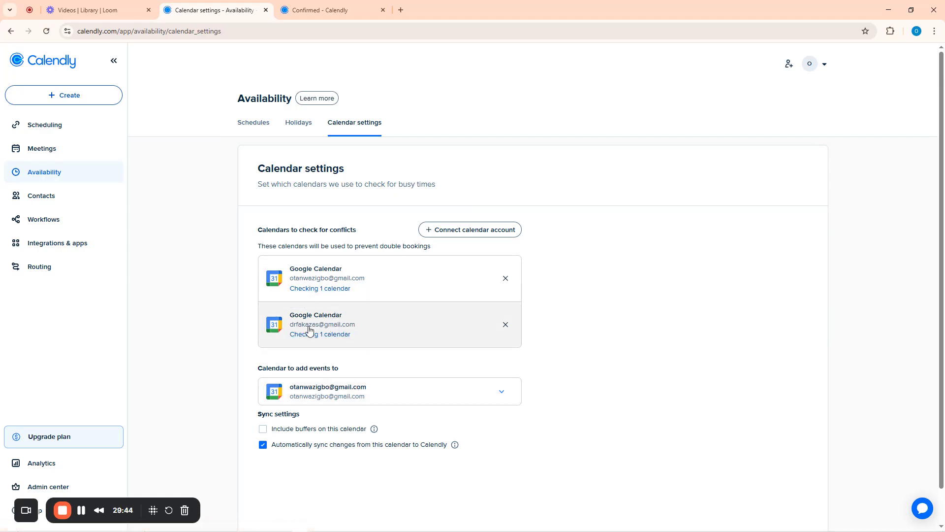
Open the public landing page from Event types and close the old confirmation tab
click(323, 5)
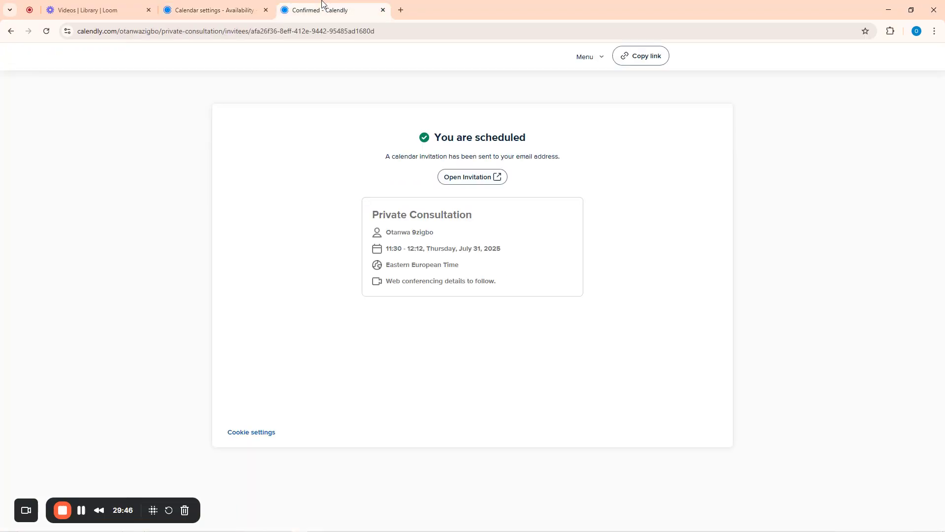
click(216, 10)
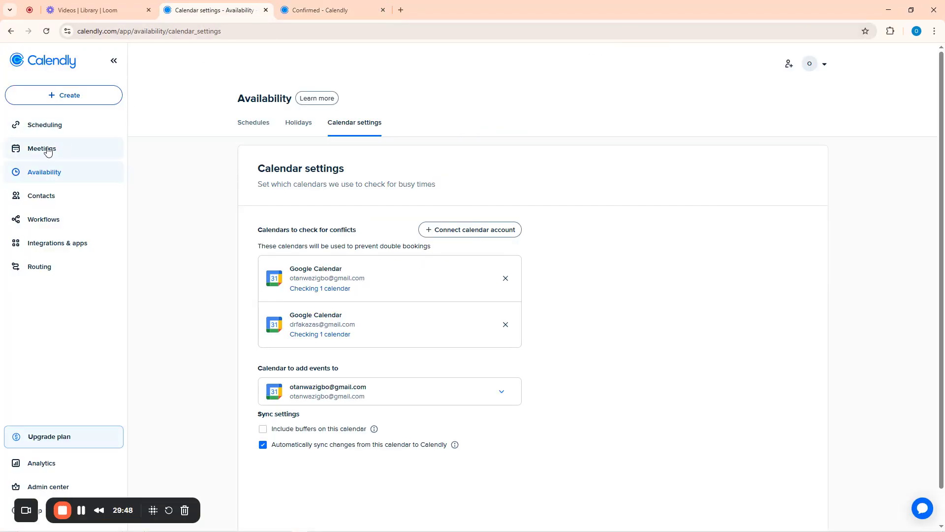
click(46, 126)
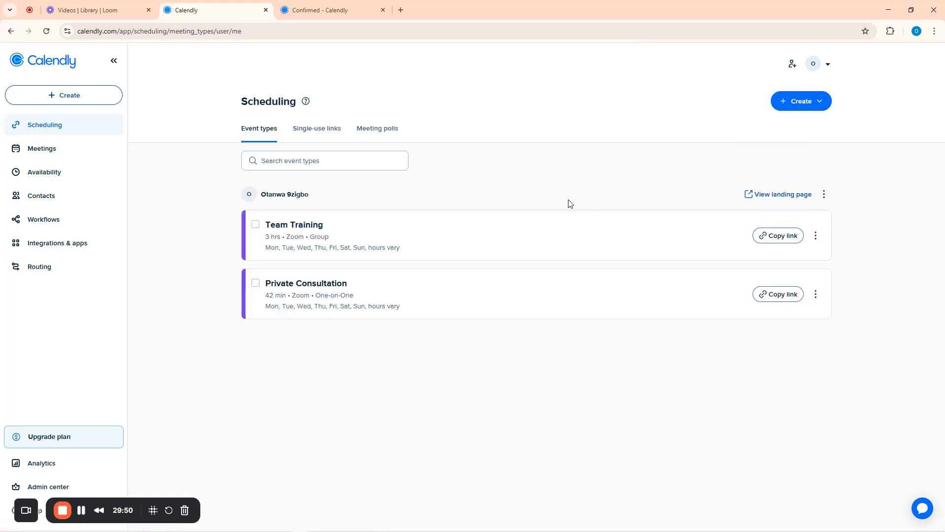
click(776, 194)
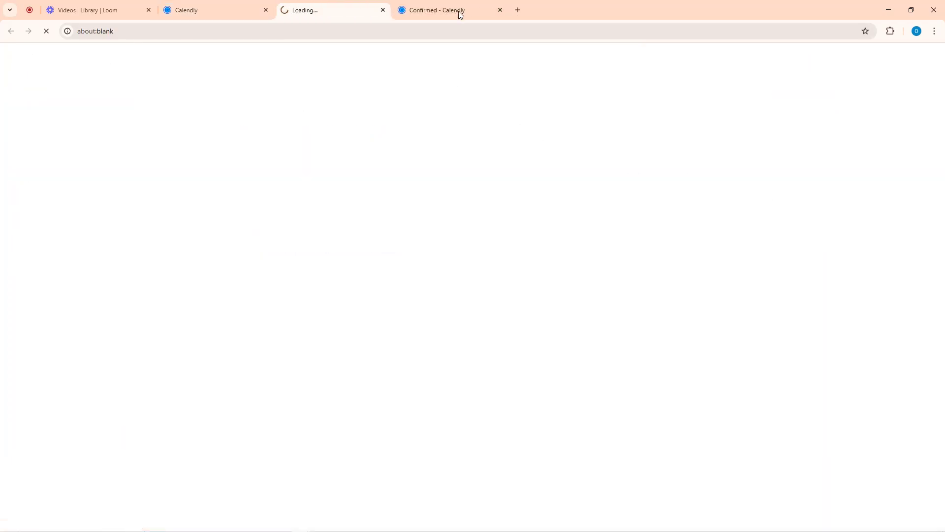
click(498, 11)
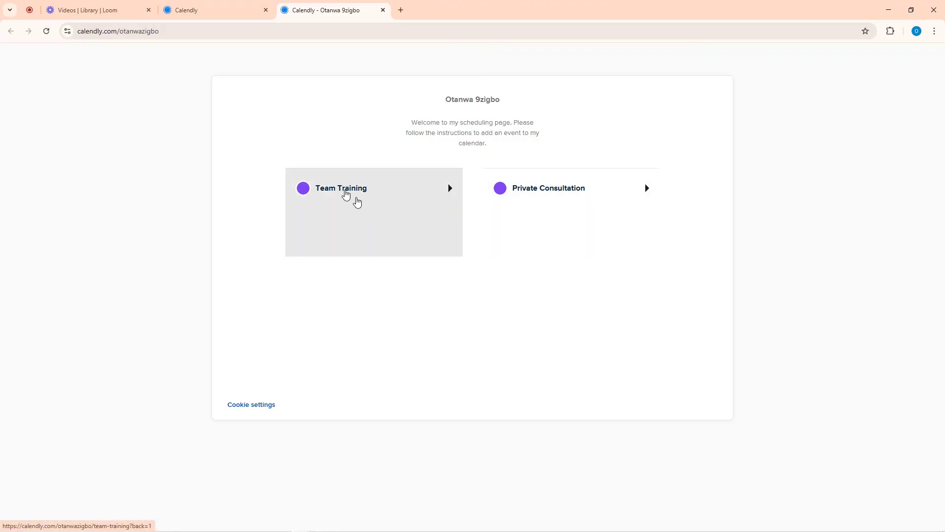
Book Team Training for 12:00 on Wednesday, July 30 and continue to the details form
click(340, 192)
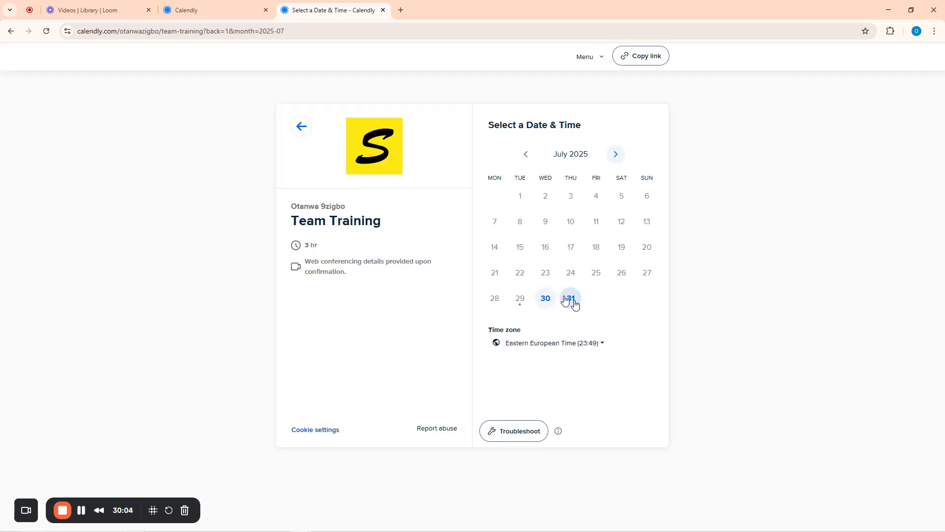
click(545, 299)
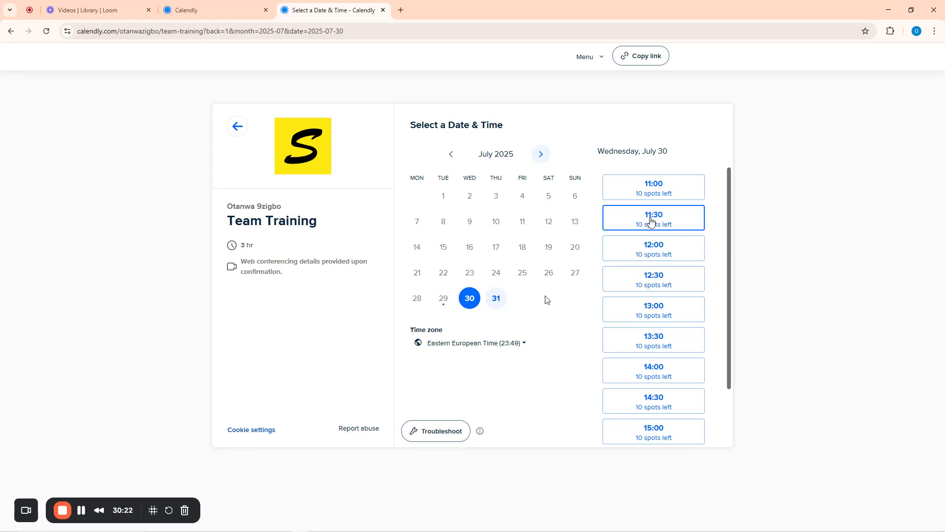
click(649, 251)
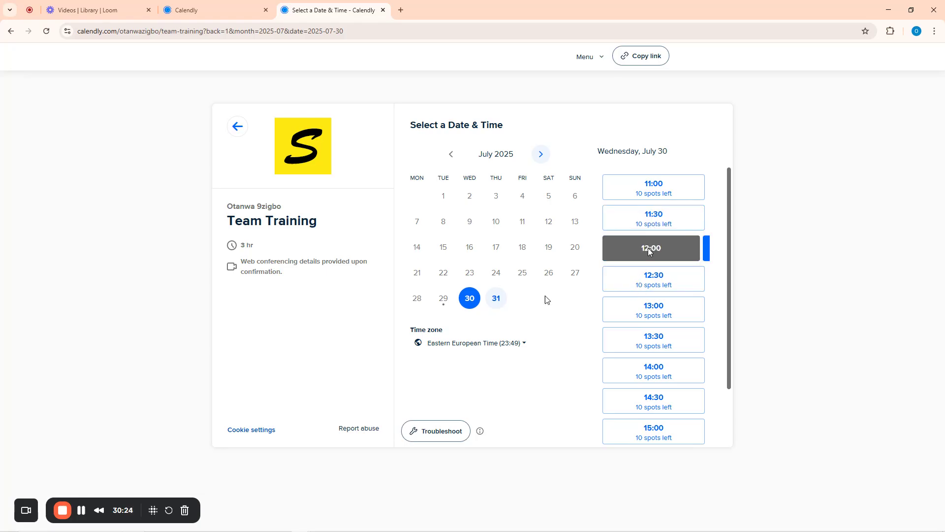
click(686, 249)
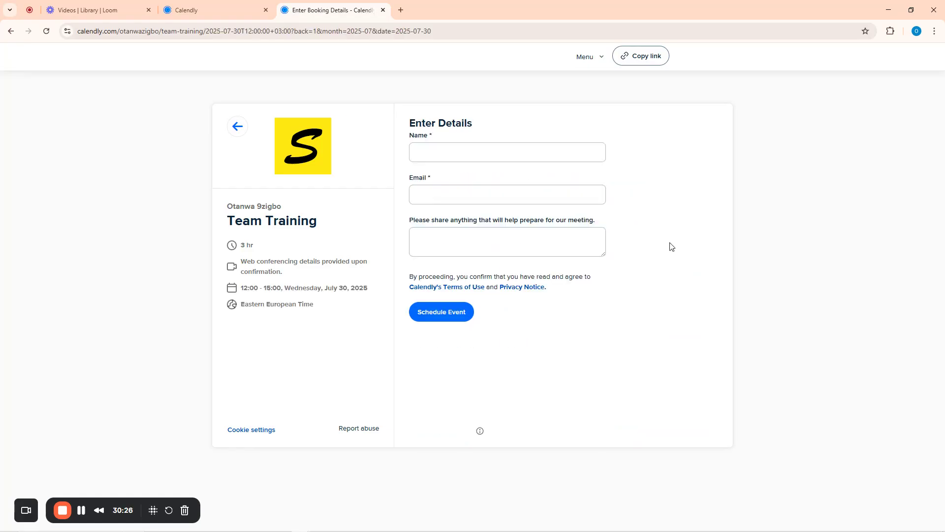
Enter the invitee's first name and e-mail address for the Team Training booking
click(440, 150)
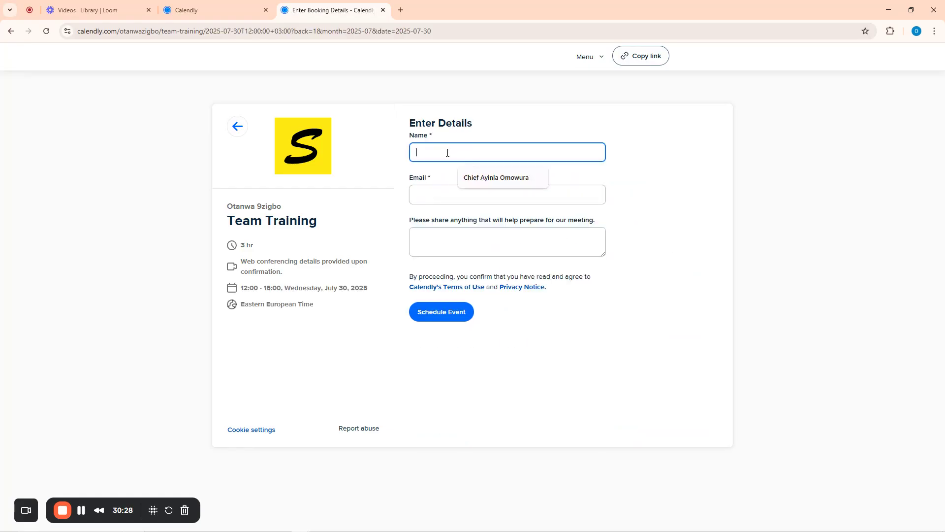
click(492, 183)
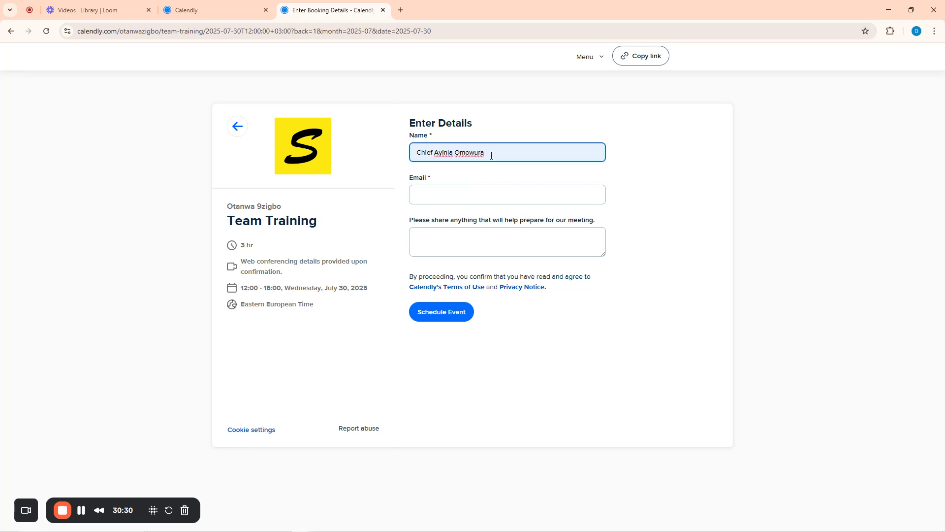
drag(491, 156, 457, 155)
key(BackSpace)
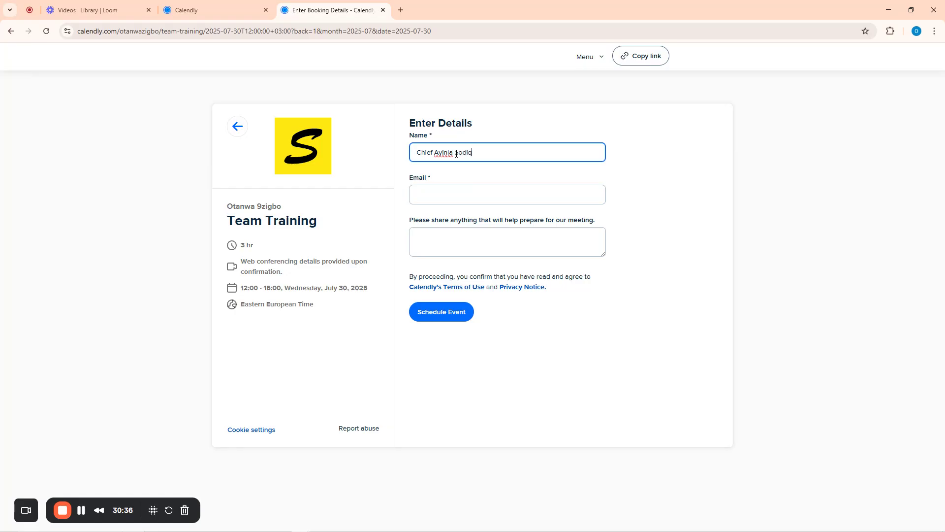
click(447, 194)
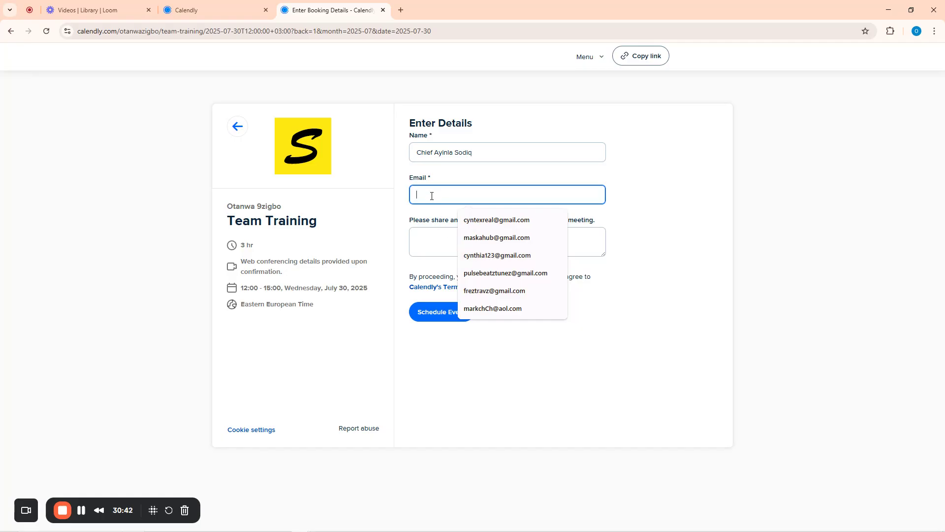
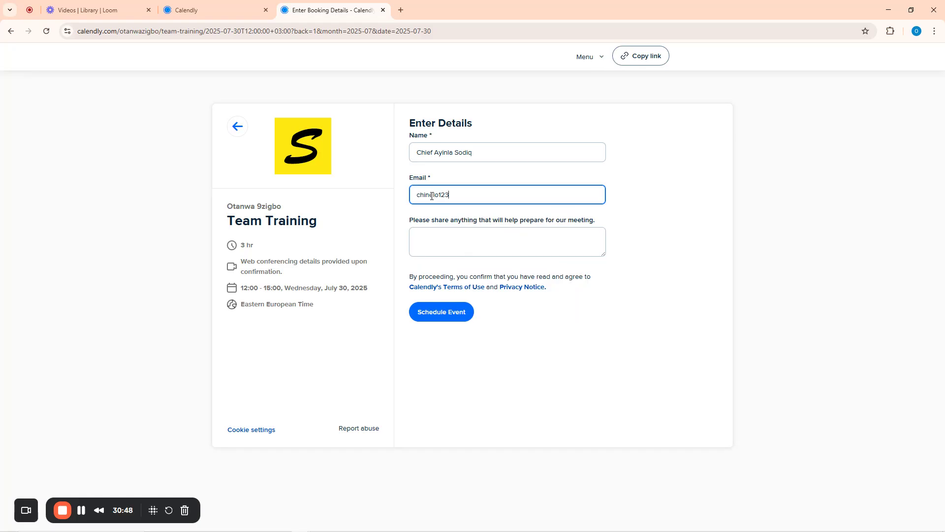
Add a meeting note and schedule the Team Training for 12:00–15:00, Wednesday July 30, 2025
click(453, 242)
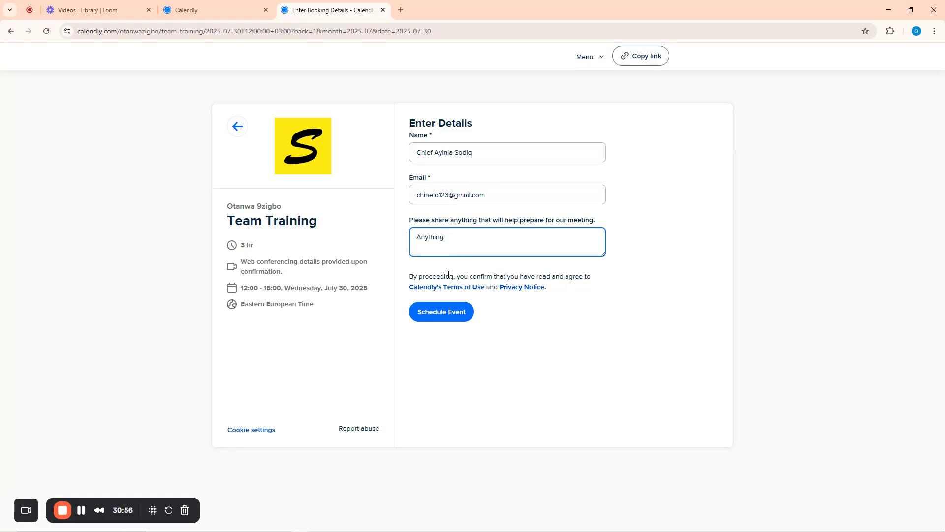
click(442, 313)
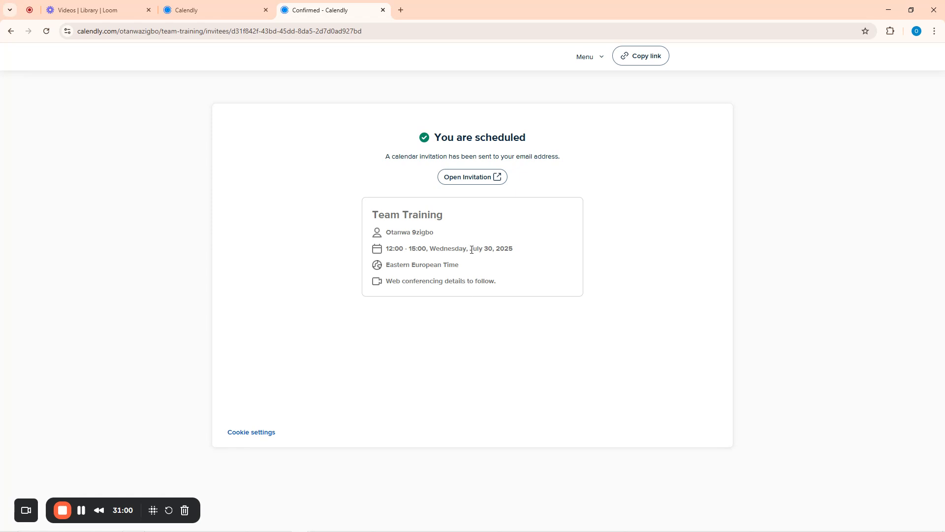
click(226, 8)
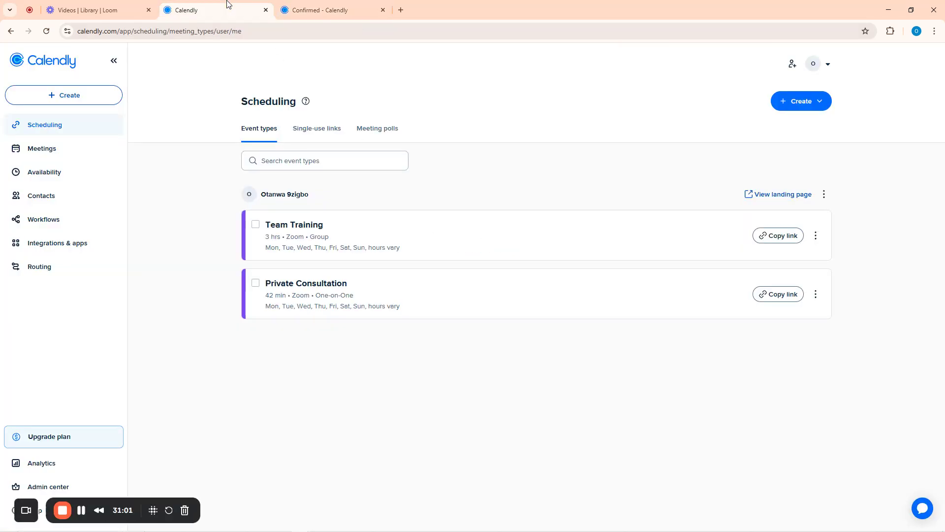
Review the Team Training meeting and past meetings, then view the West Africa Time availability schedule
click(41, 153)
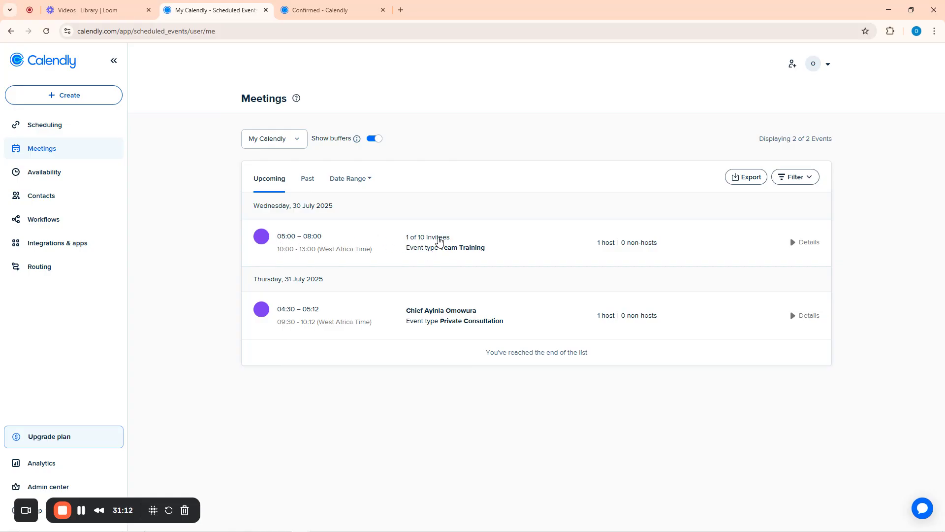
click(440, 240)
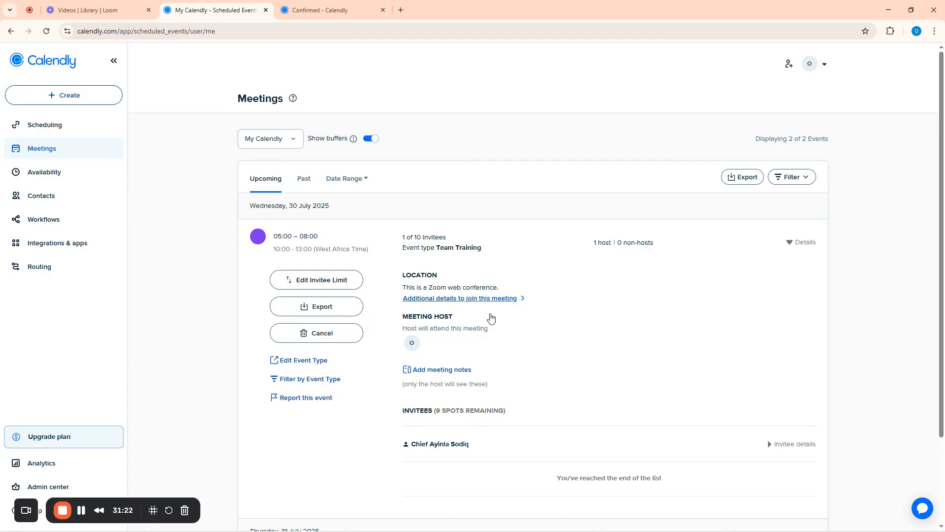
click(304, 180)
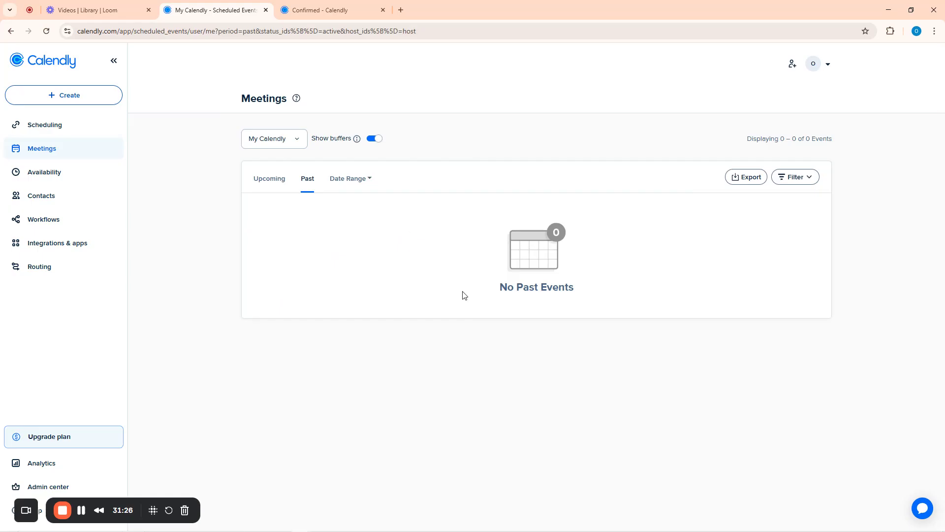
click(43, 173)
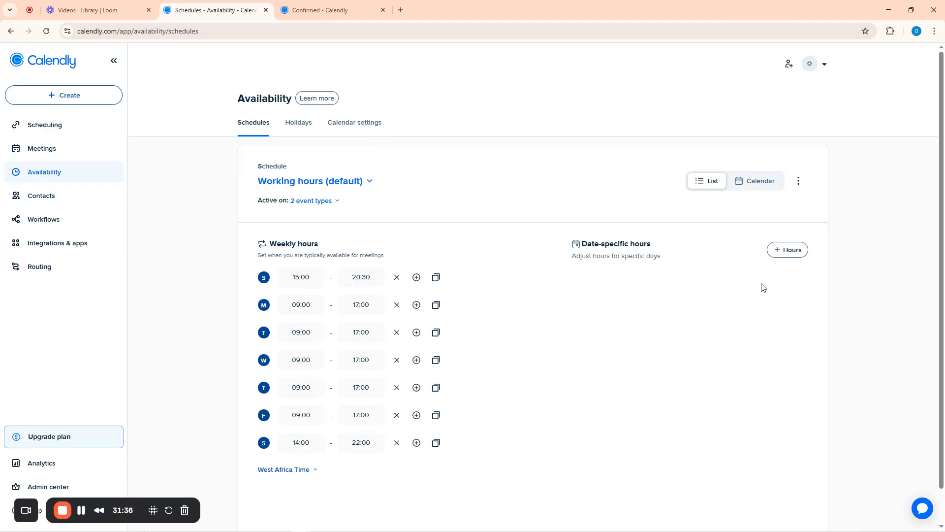
Look over the Contacts list and the Workflows intro, then return to the booking confirmation
click(48, 197)
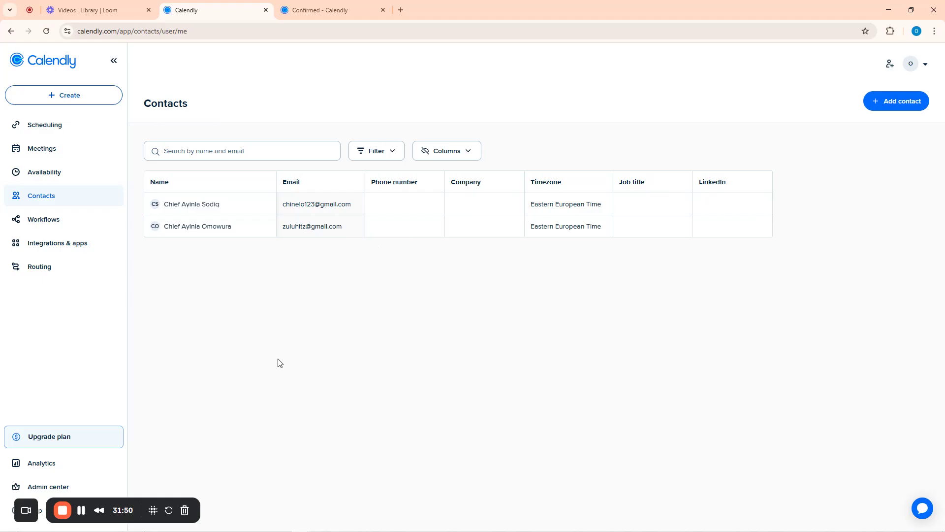
click(43, 224)
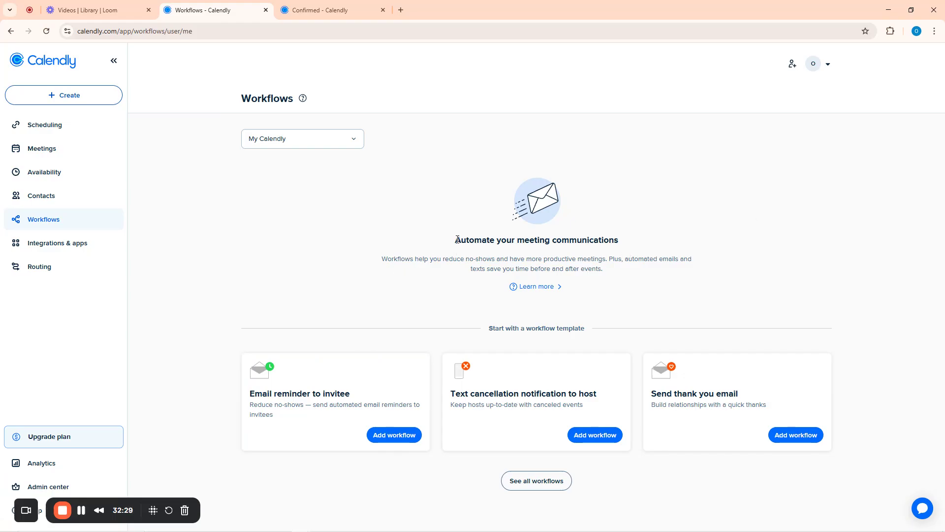
drag(458, 240, 637, 246)
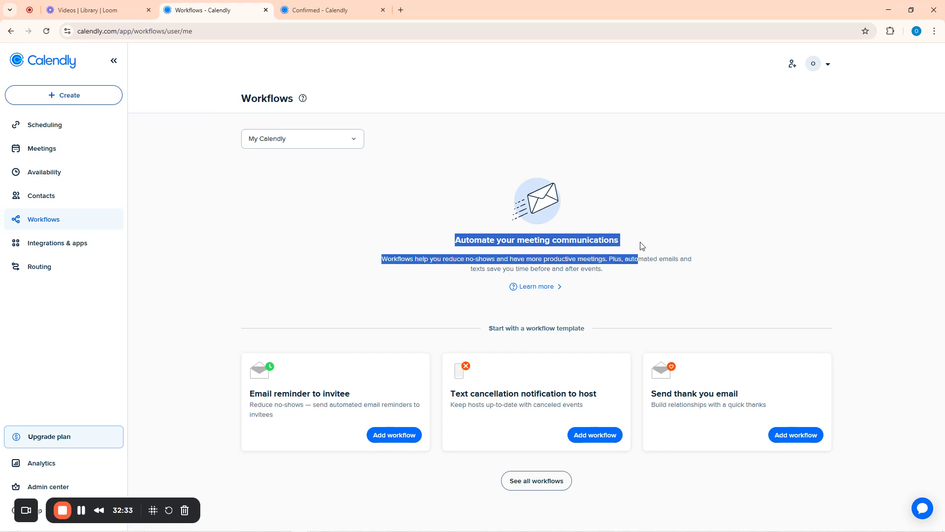
click(714, 273)
drag(382, 259, 613, 281)
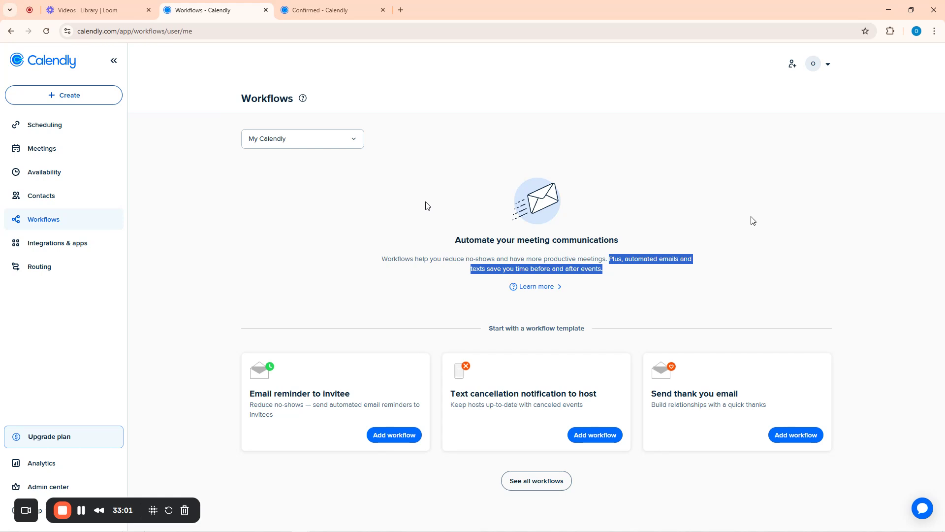
click(311, 7)
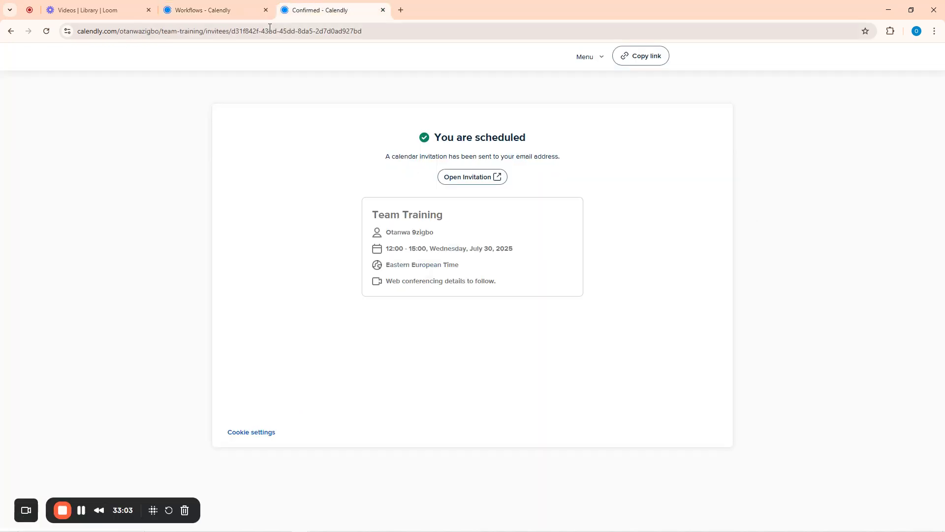
Open the public landing page from event types and close the booking confirmation tab
click(219, 10)
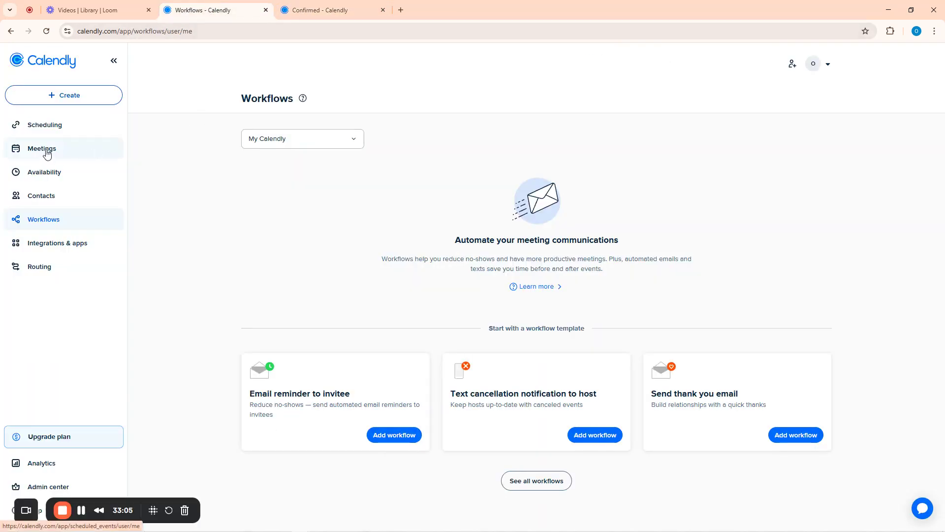
click(45, 124)
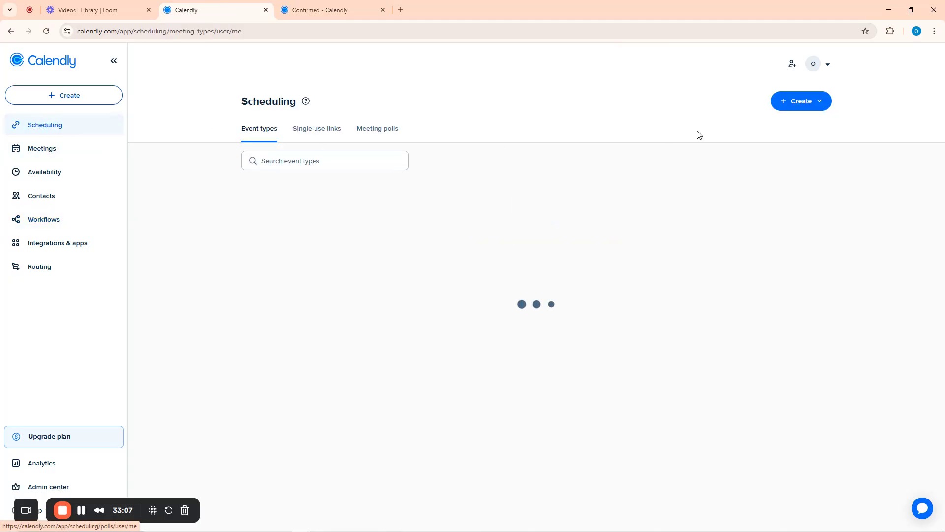
click(776, 195)
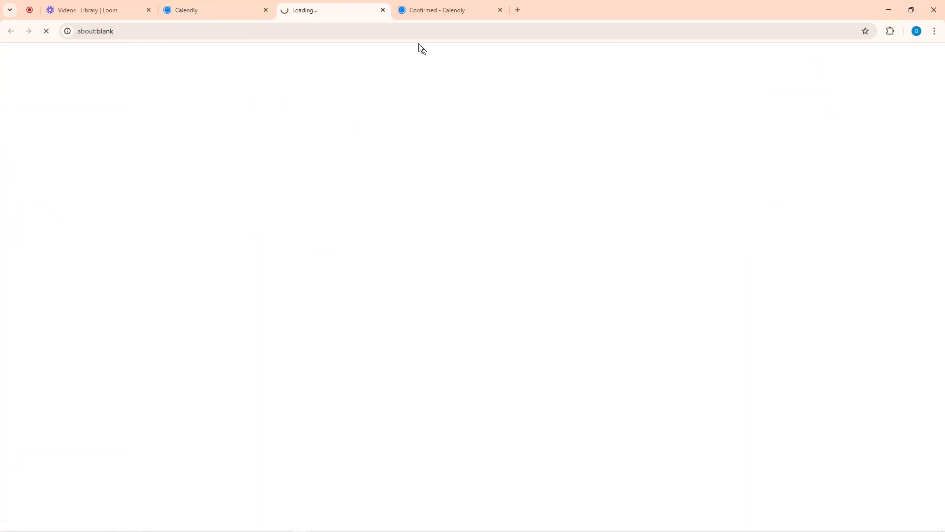
click(500, 11)
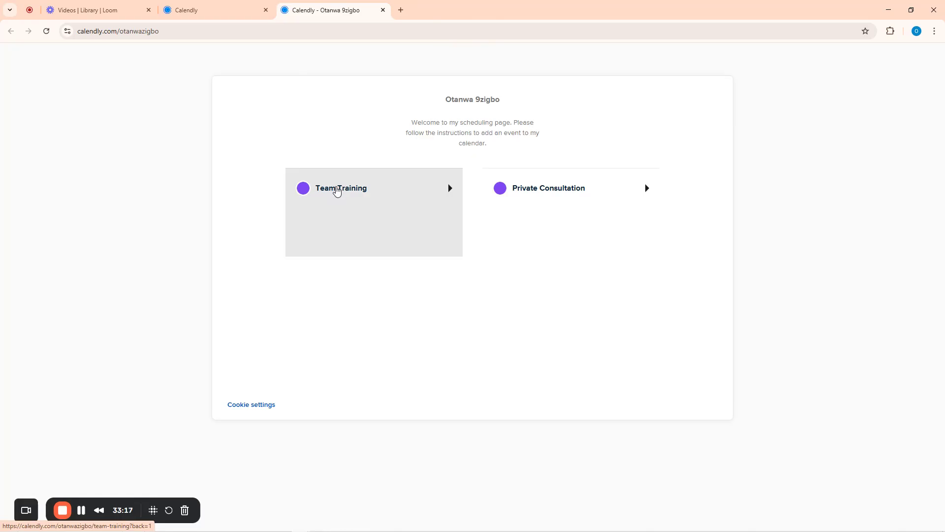
click(208, 4)
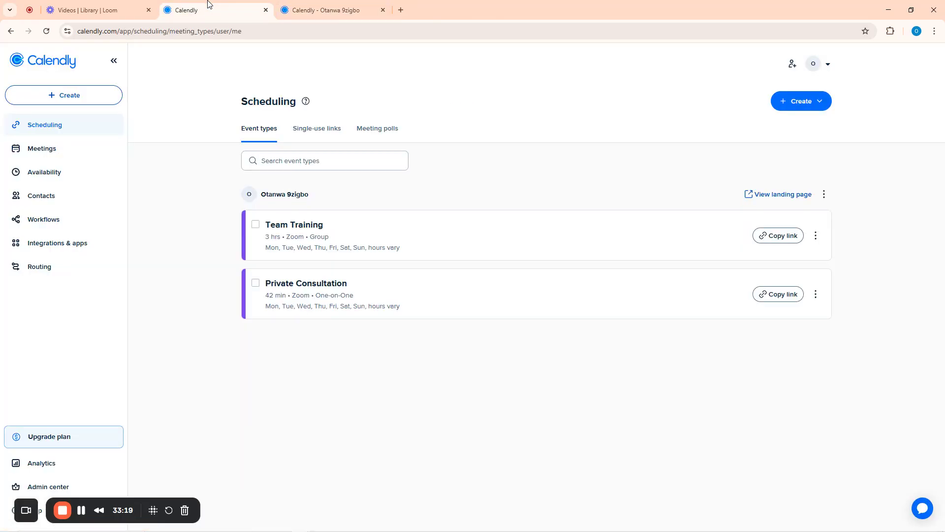
Go to the Workflows page to see the three reminder and notice templates
click(52, 223)
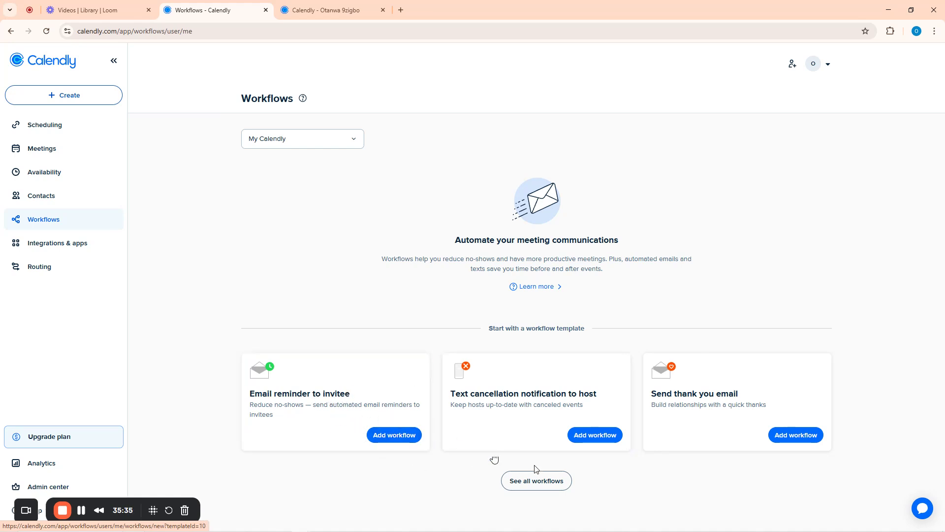
Browse all workflow templates and start a new workflow from Email reminder to host
click(540, 481)
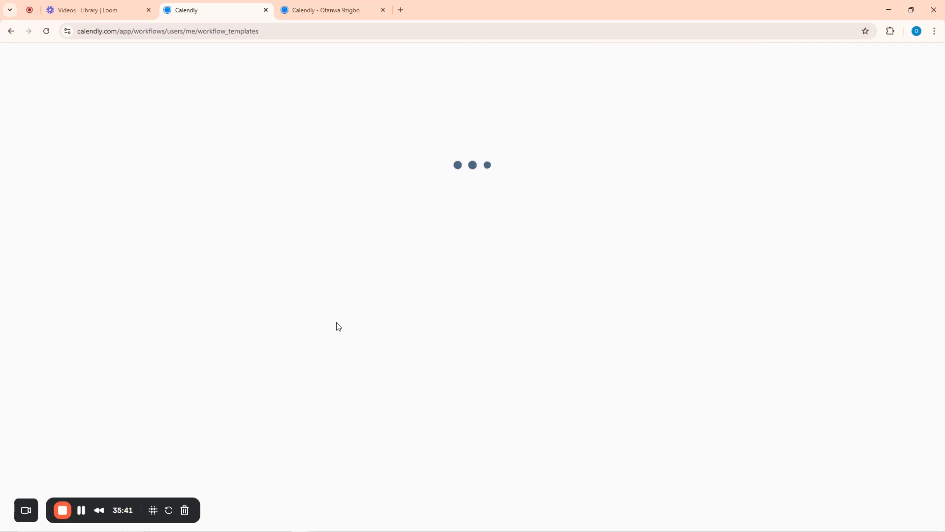
scroll(517, 274, down, 9)
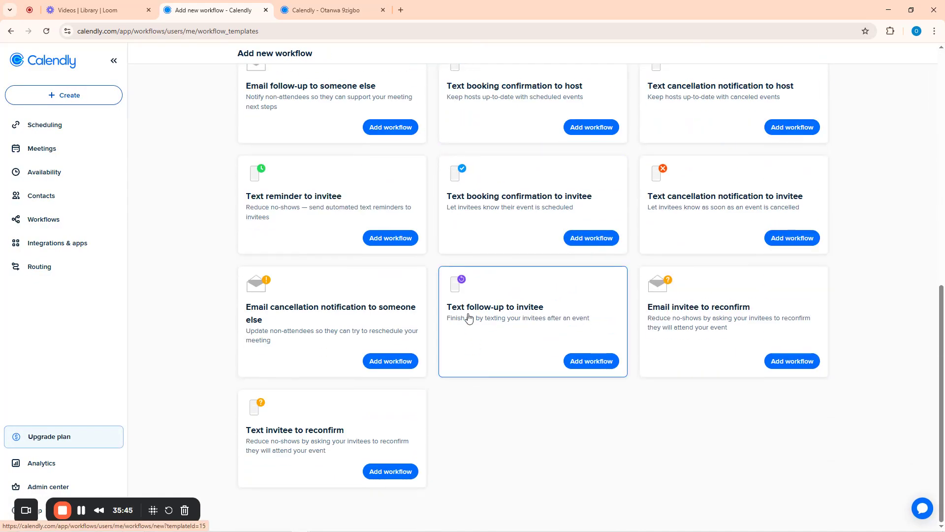
scroll(467, 307, up, 9)
scroll(467, 307, up, 2)
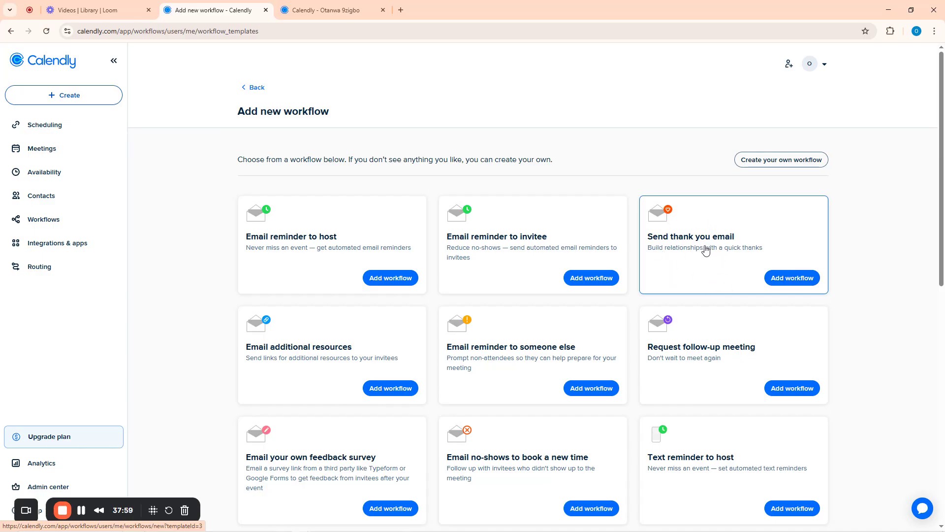
scroll(705, 249, down, 2)
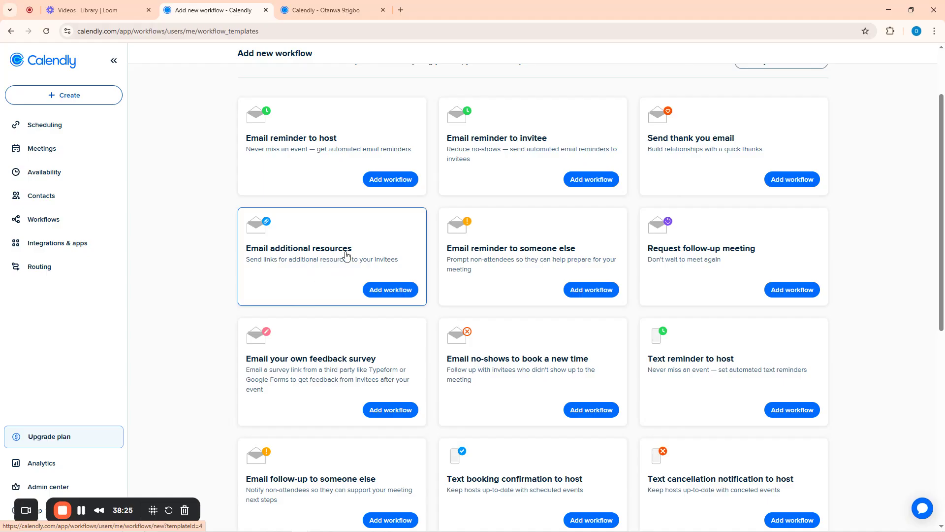
scroll(524, 302, down, 1)
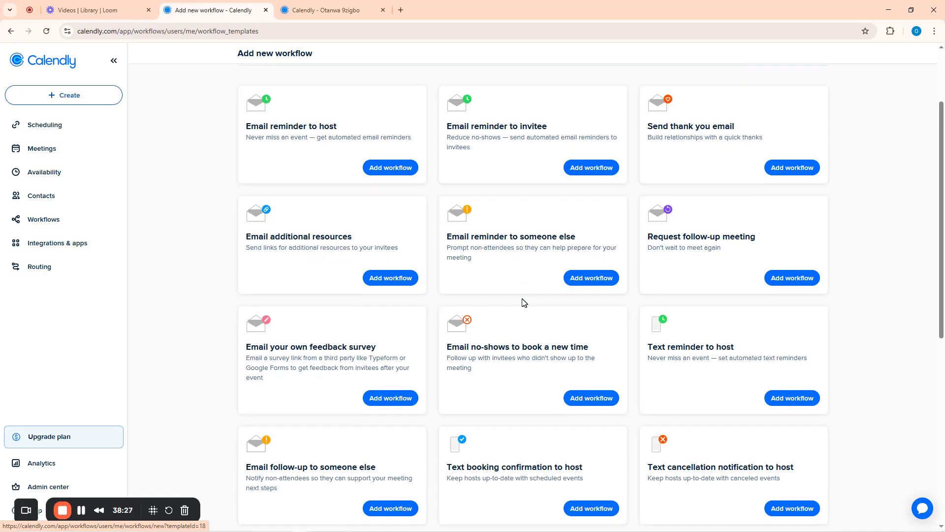
scroll(524, 302, up, 3)
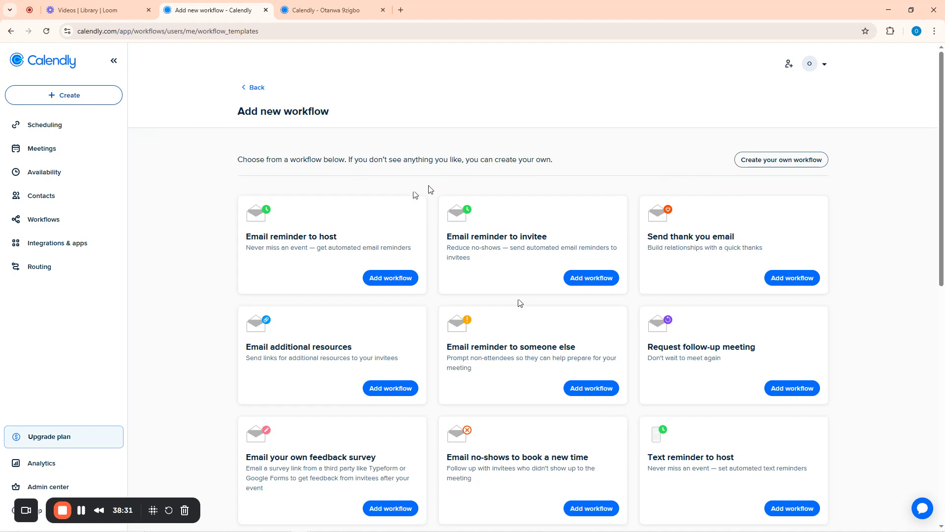
click(392, 281)
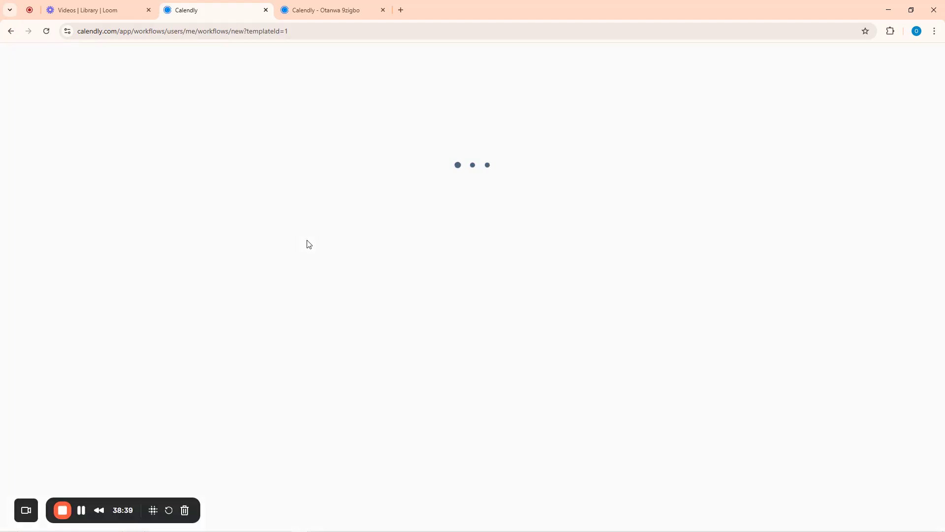
Replace the workflow name 'Email reminder to host' with 'Remind trainer'
click(383, 10)
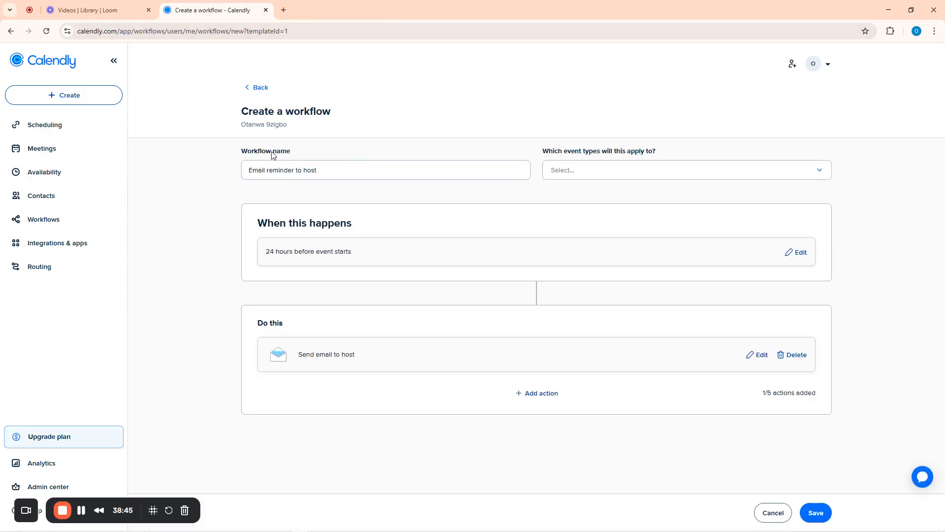
click(294, 169)
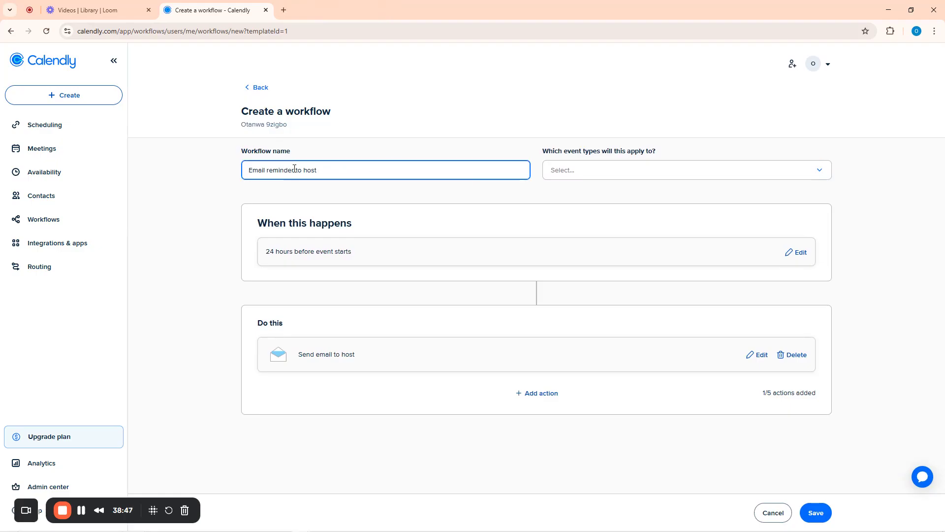
triple_click(295, 169)
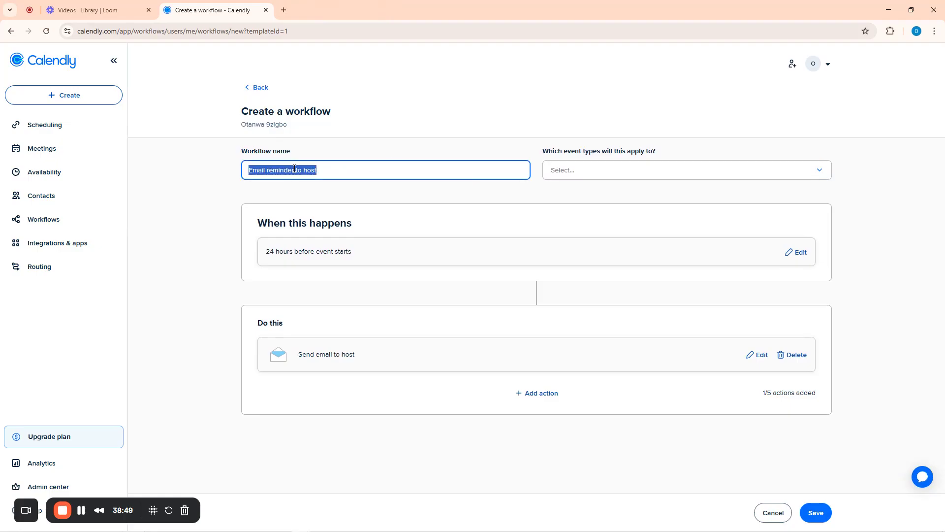
text(Re)
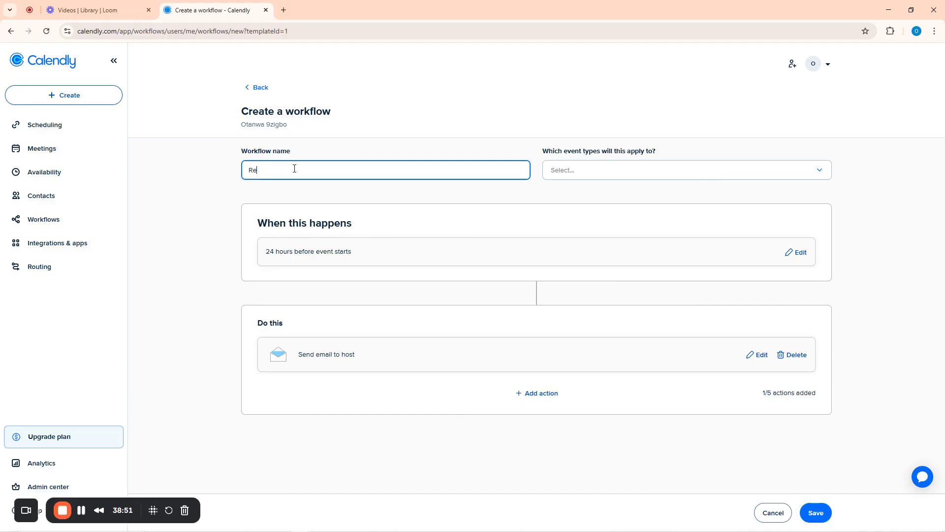
text(mind trainer)
Open the Scheduling event types list in a second Calendly tab
right_click(42, 130)
click(77, 140)
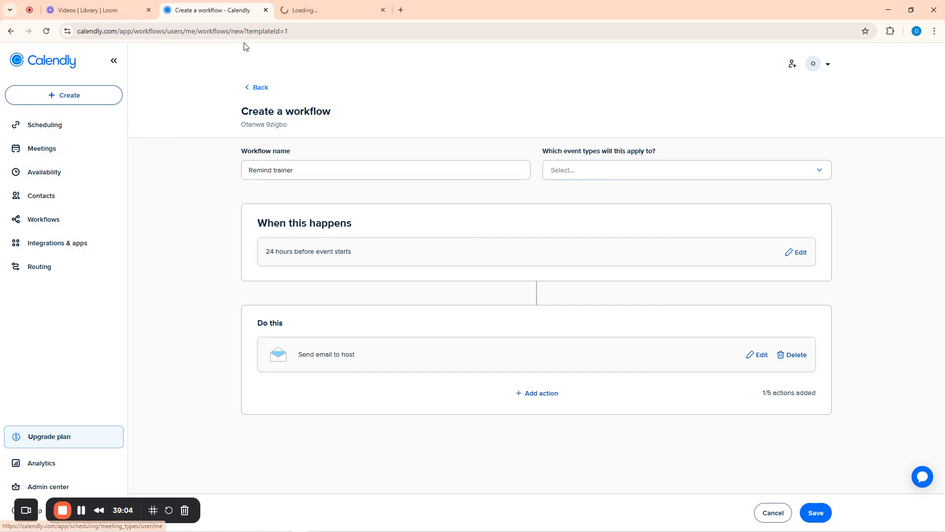
click(304, 6)
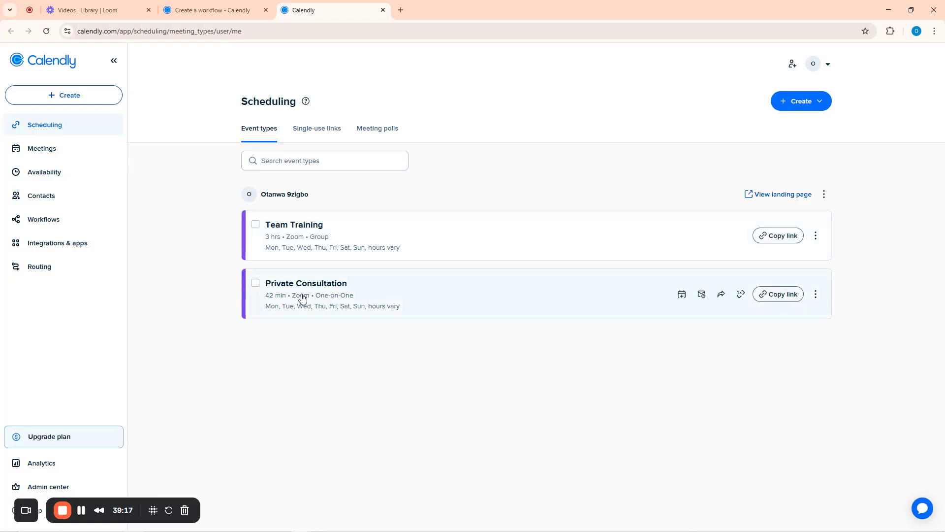
Apply the Remind trainer workflow to the Team Training and Private Consultation event types
click(196, 9)
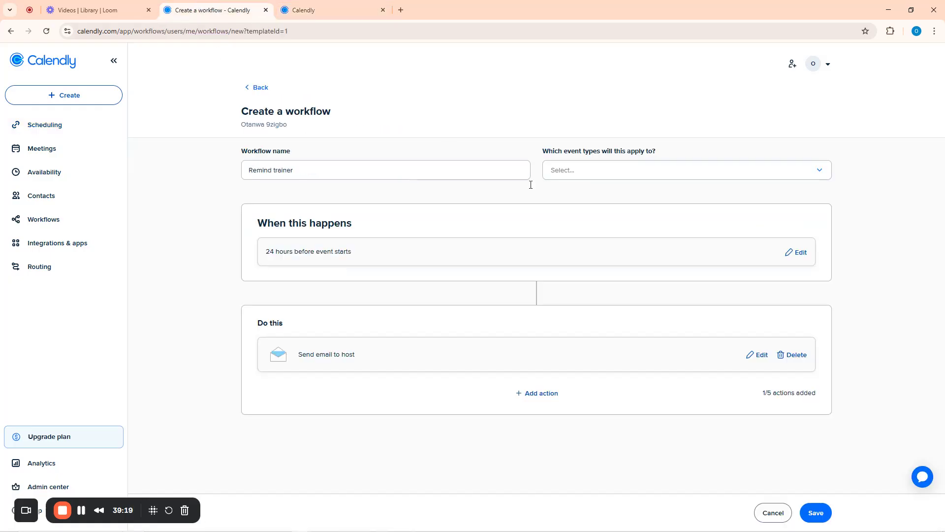
click(601, 173)
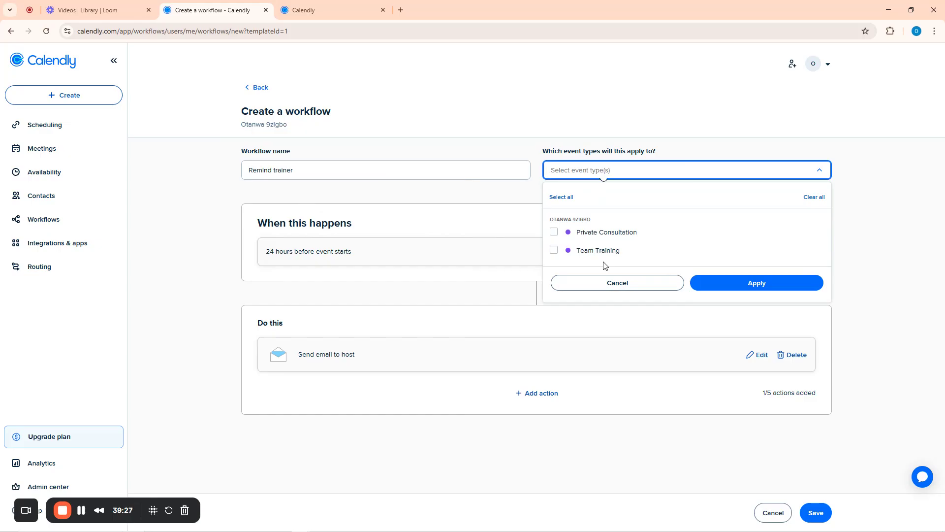
click(554, 251)
click(554, 232)
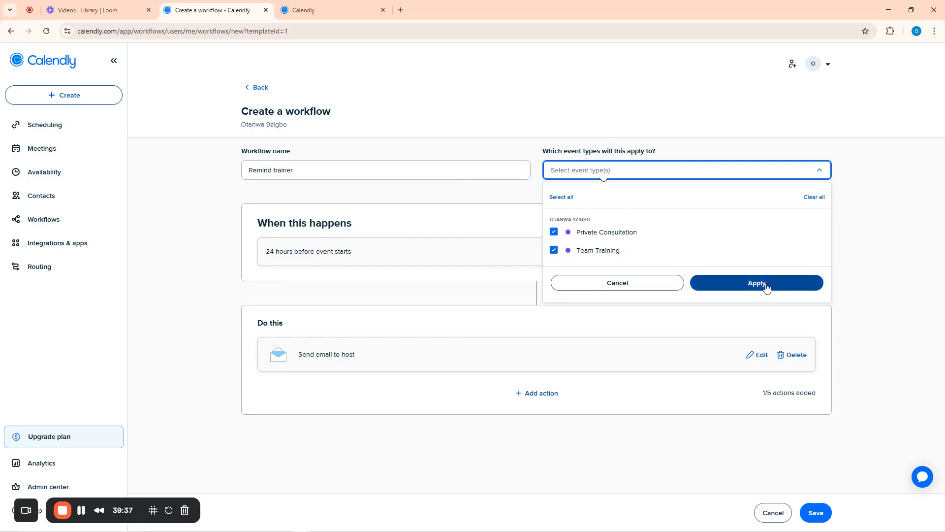
click(767, 287)
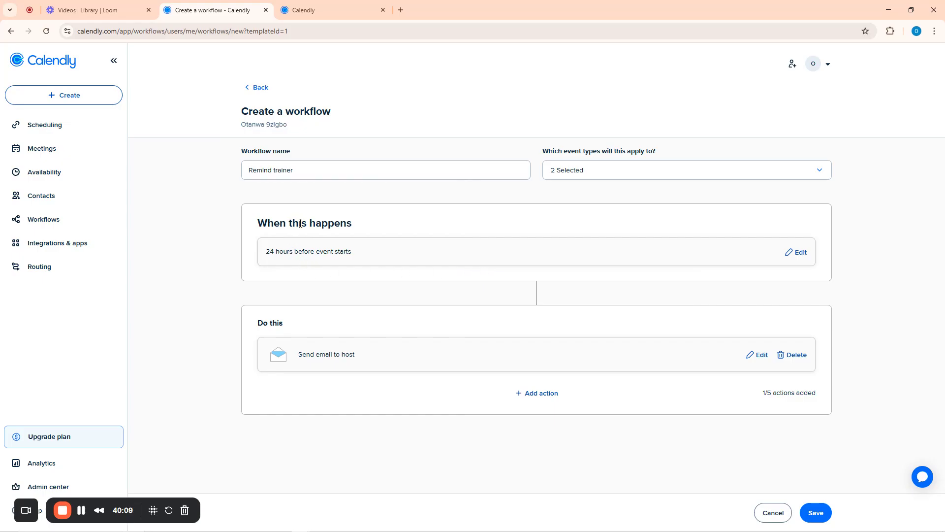
Set the workflow to trigger 2 minutes before the event starts, review the host email, and save
click(801, 254)
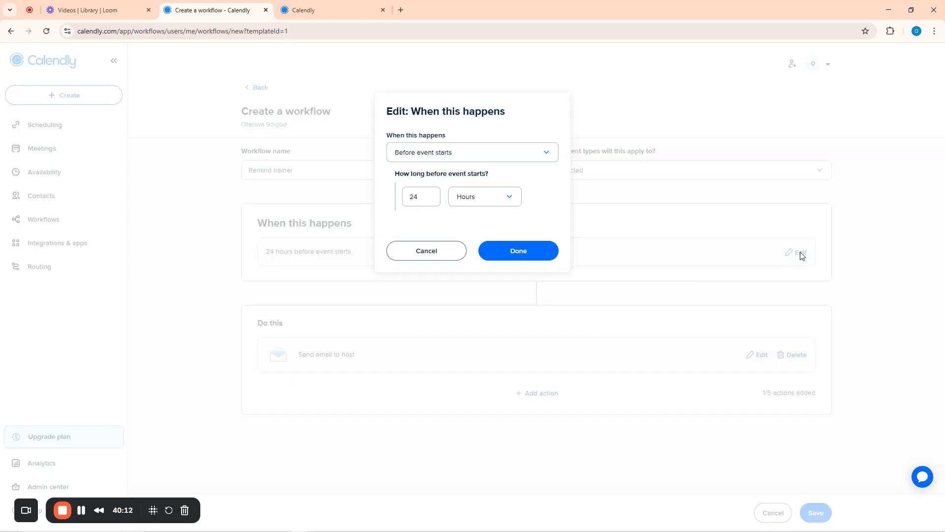
click(415, 156)
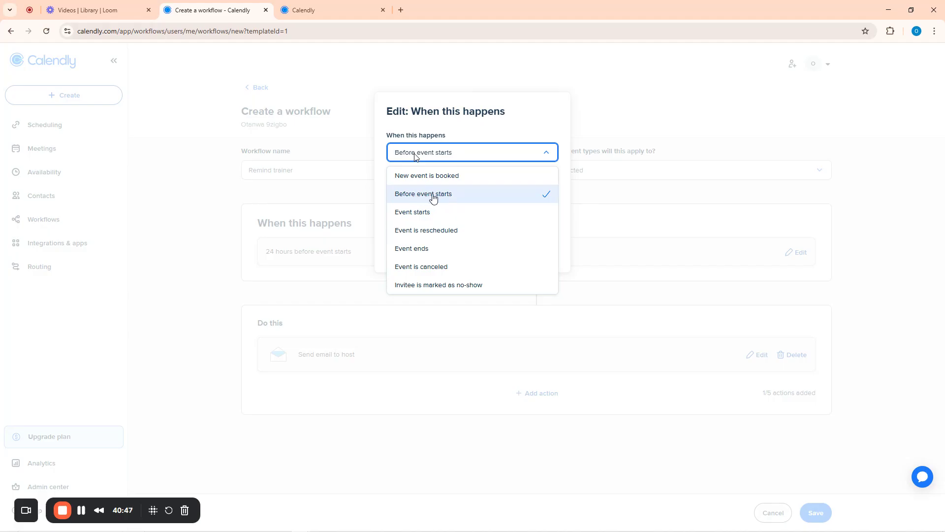
click(434, 195)
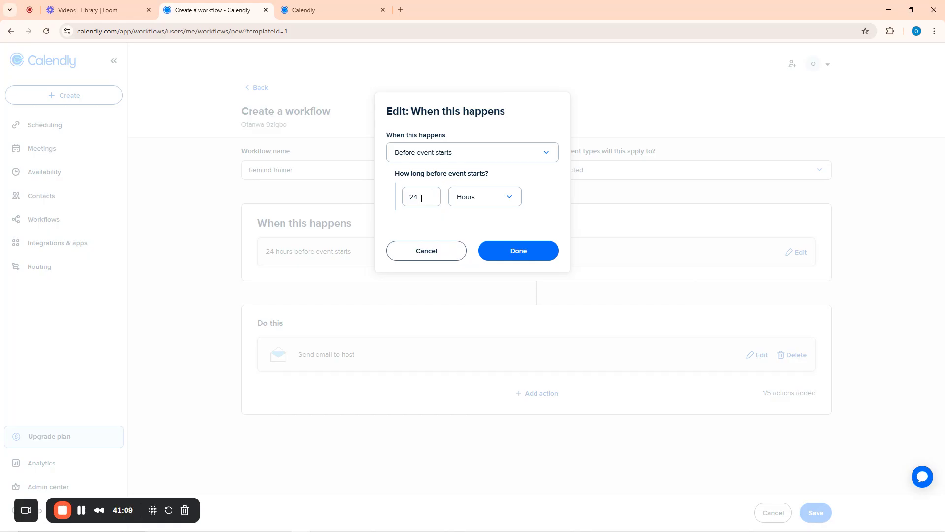
drag(422, 199, 408, 201)
text(2)
click(463, 197)
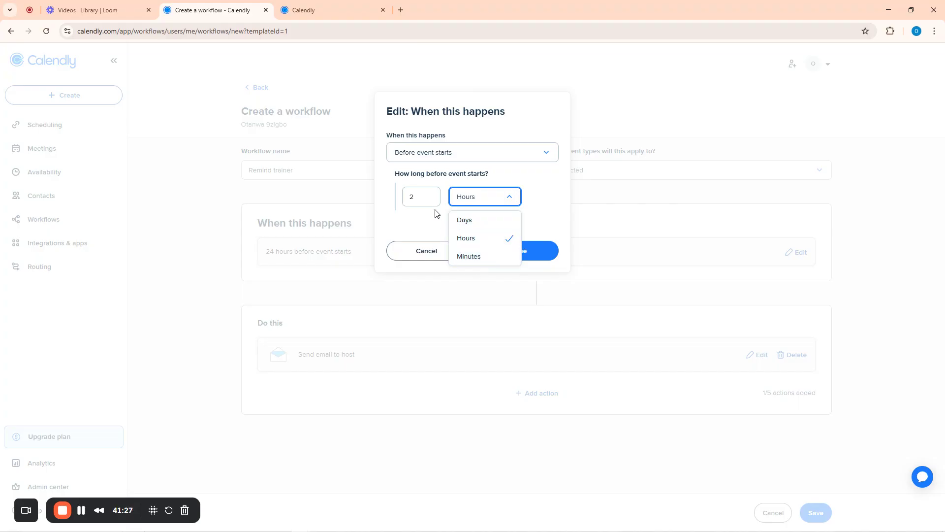
click(468, 223)
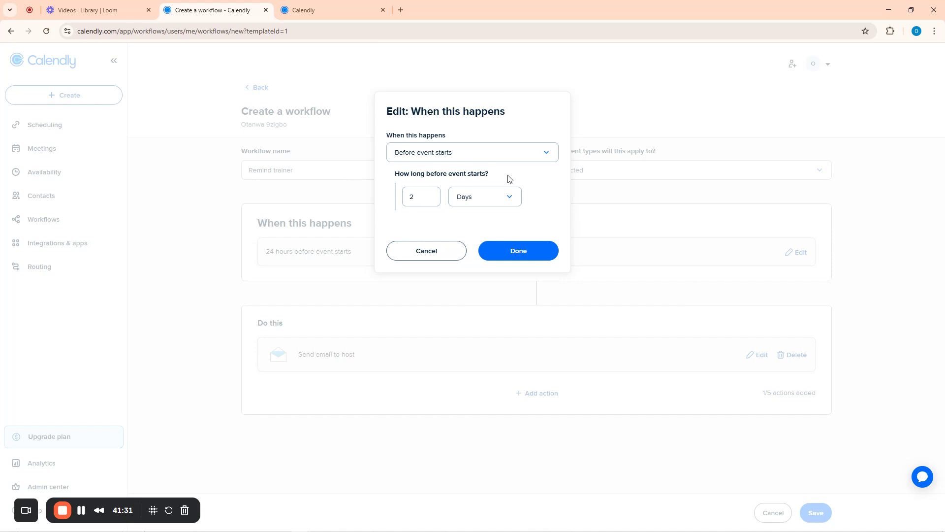
click(474, 203)
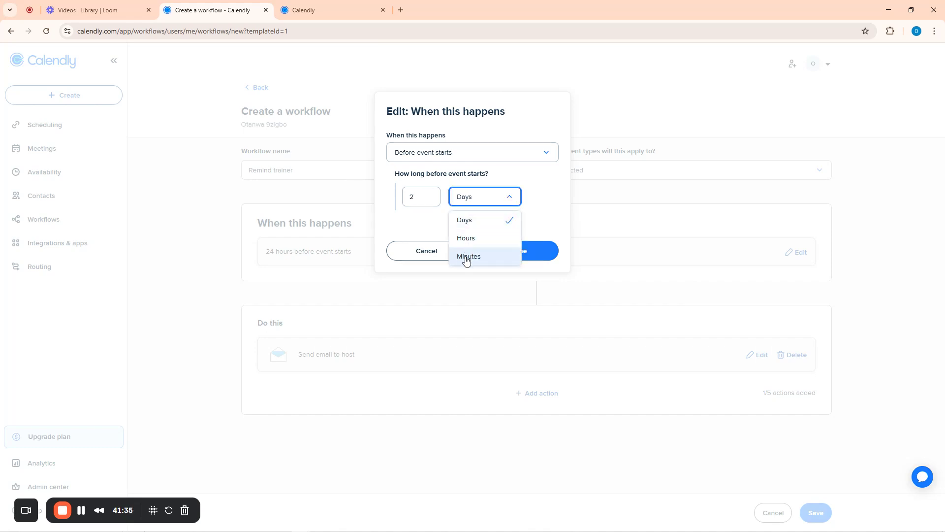
click(466, 257)
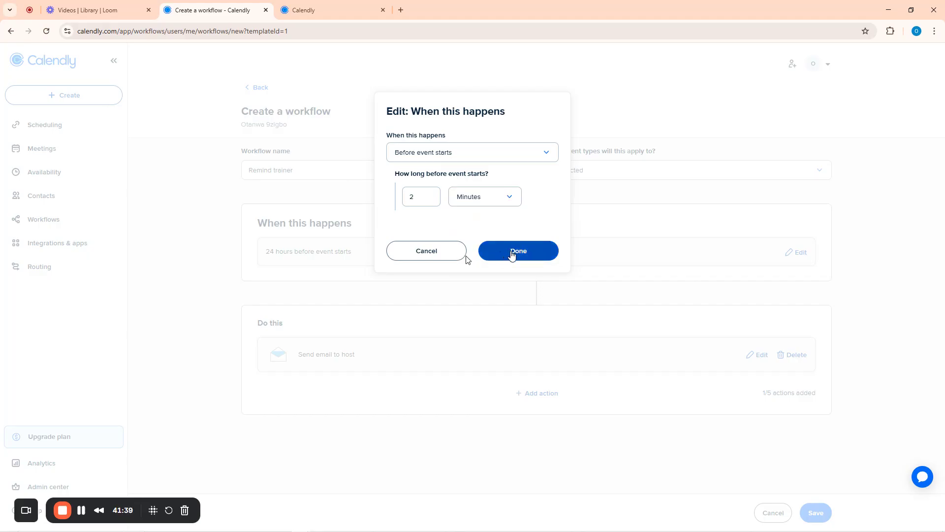
click(513, 255)
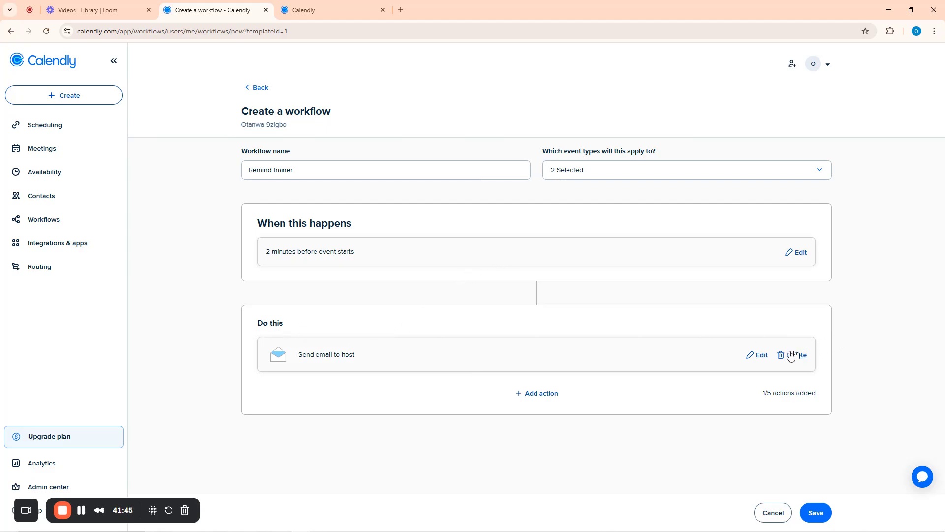
click(762, 356)
click(817, 514)
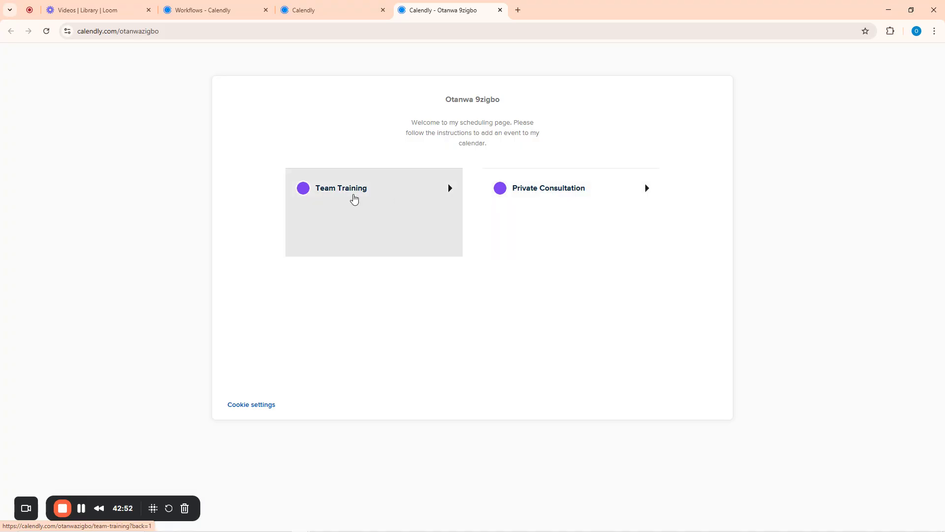
On the Private Consultation booking page, set West Africa Time and pick Wednesday, July 30
click(544, 195)
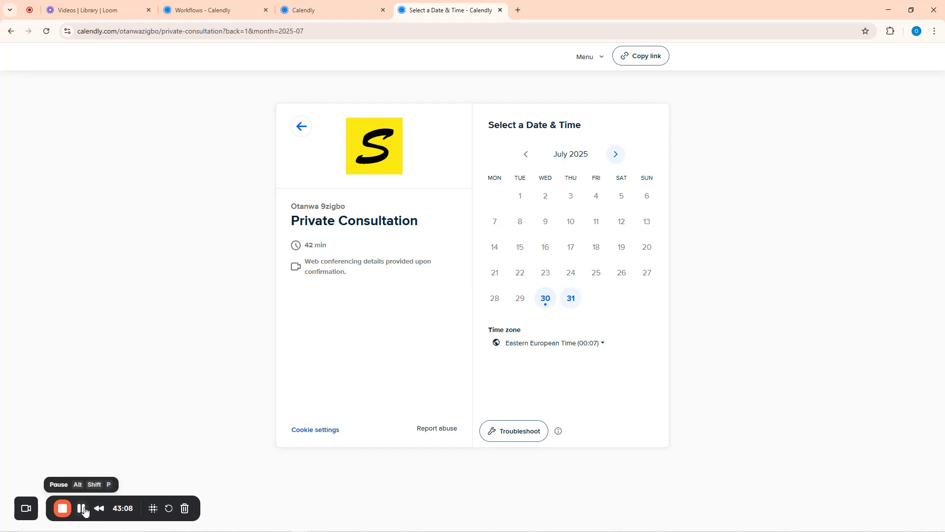
click(562, 345)
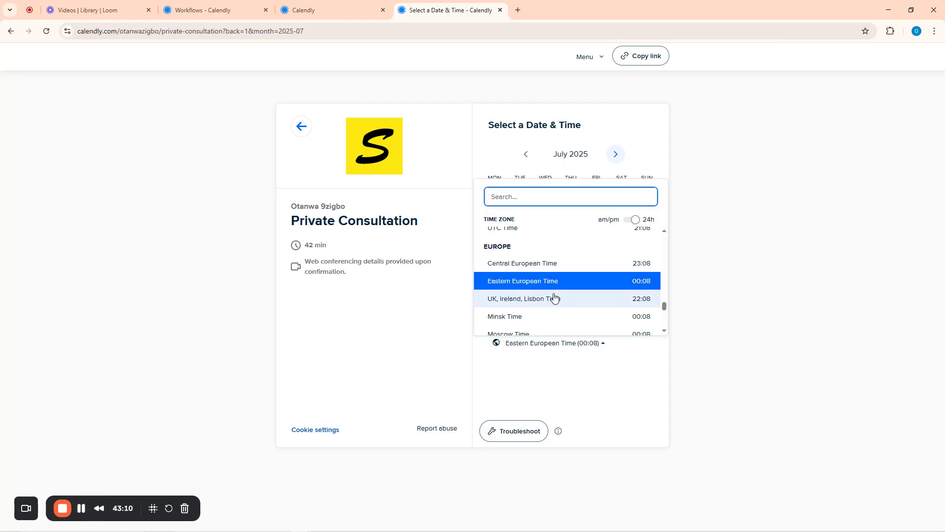
click(524, 196)
text(w)
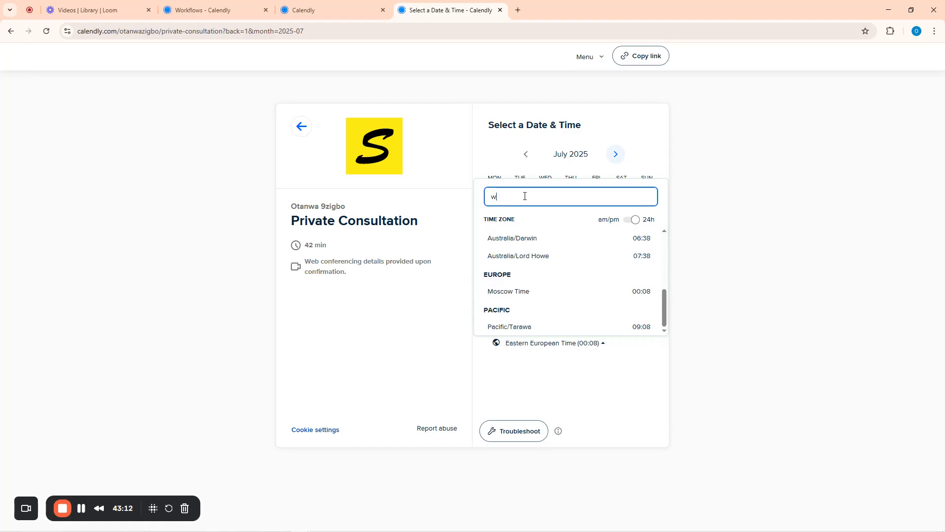
text(es)
click(514, 256)
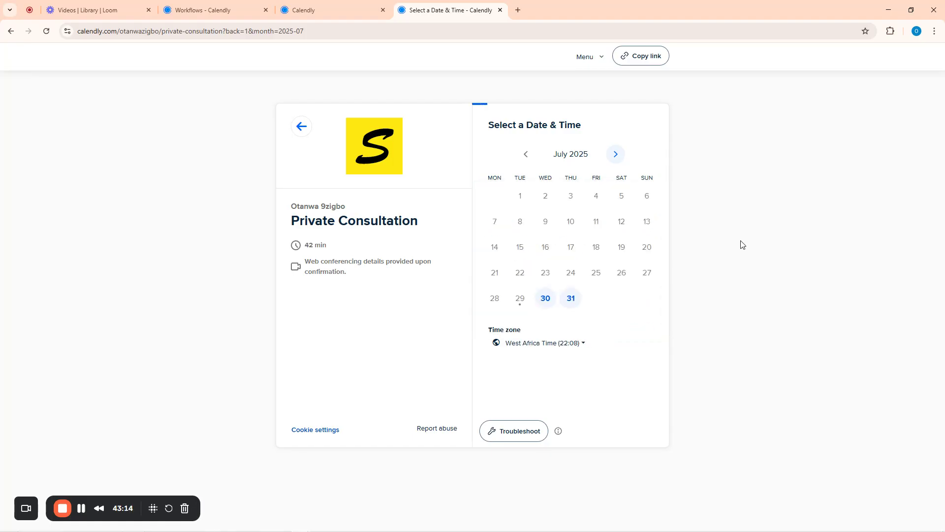
click(545, 299)
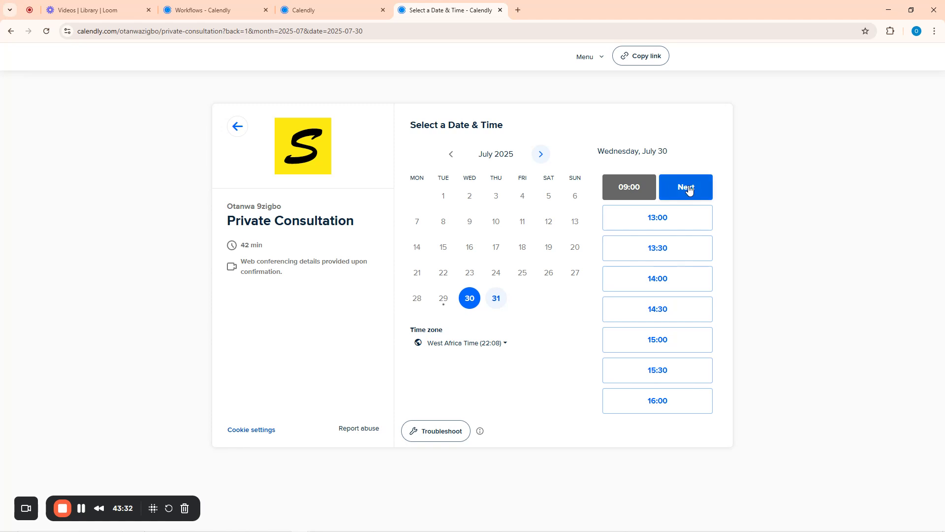
Continue with the 09:00 slot and enter the invitee's name, correcting the surname
click(688, 187)
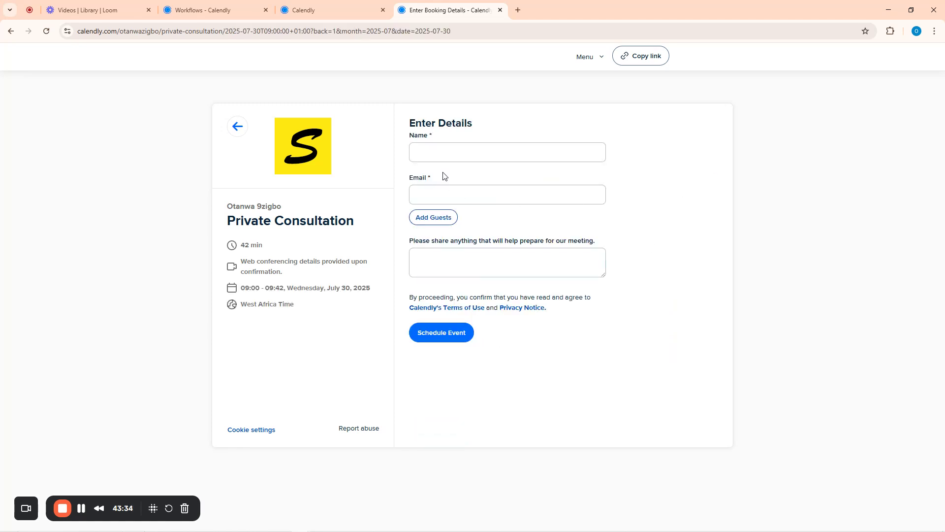
click(436, 157)
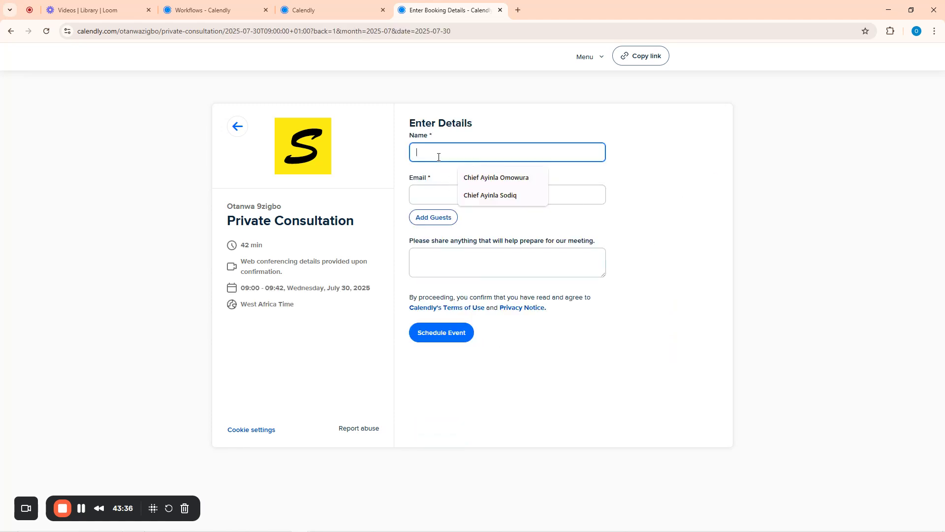
click(491, 196)
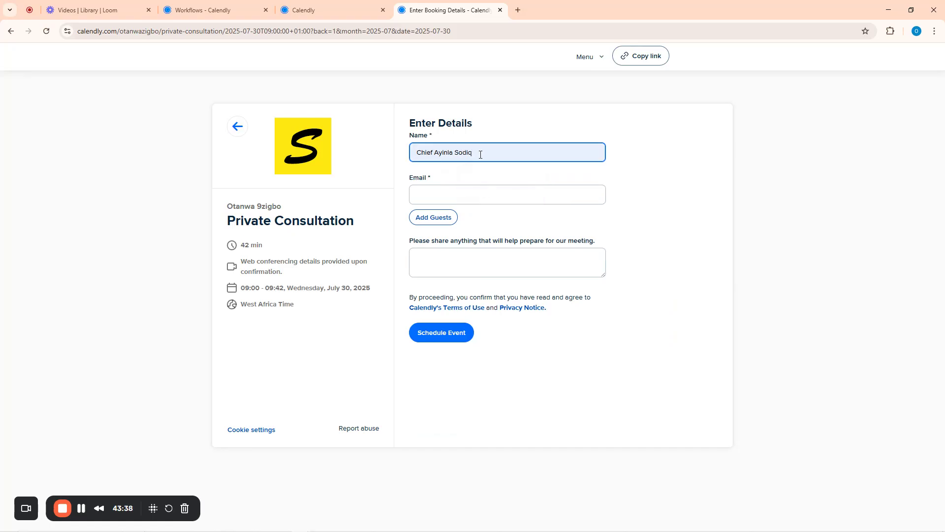
mouse_move(480, 154)
mouse_down()
mouse_move(436, 155)
mouse_move(463, 157)
mouse_up()
text(dipe)
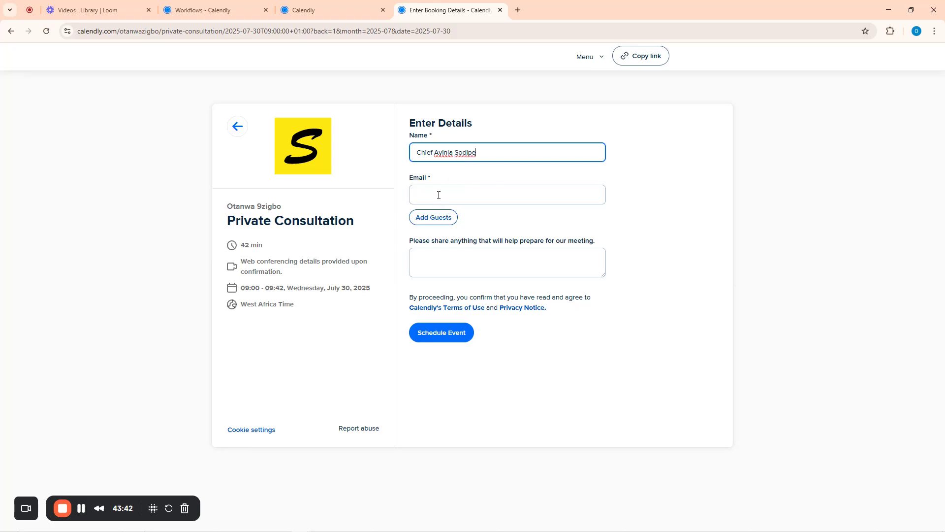
Fill in the invitee's e-mail, add a note starting 'Bring', and schedule the event
click(443, 195)
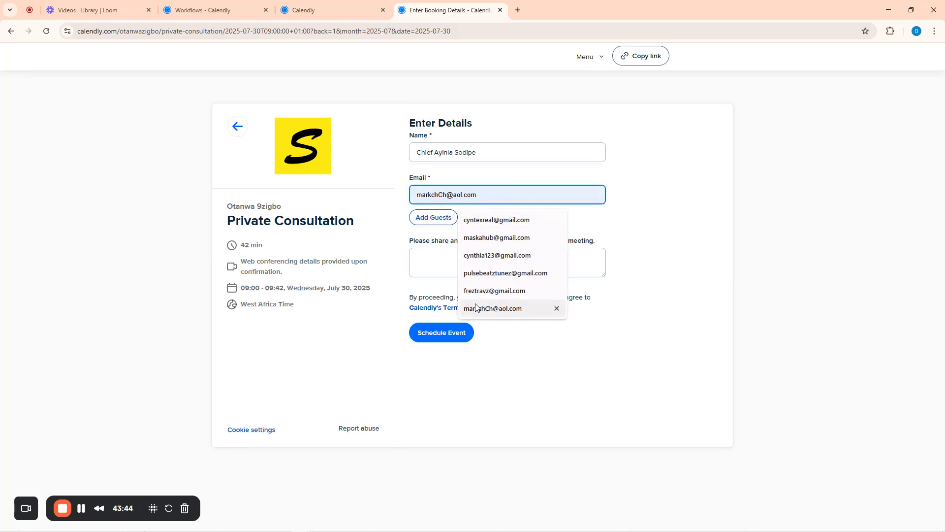
text(z)
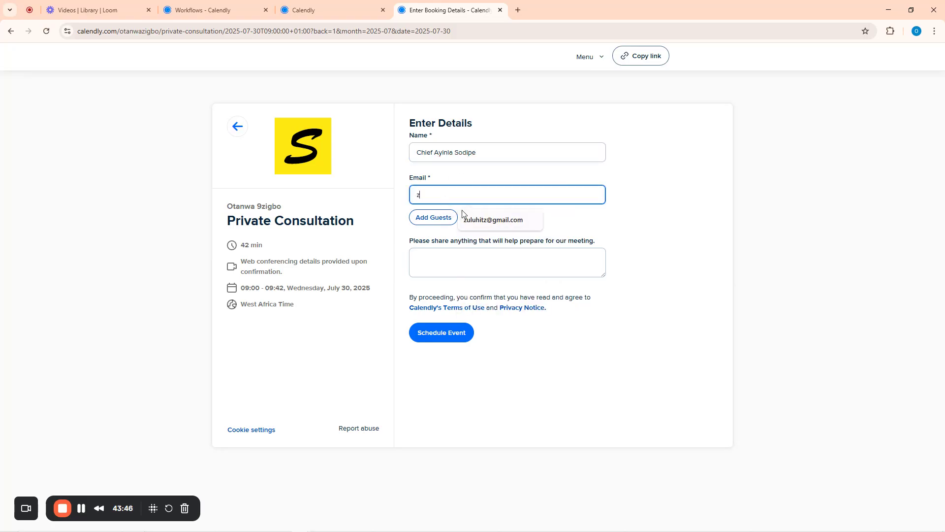
click(470, 220)
click(448, 263)
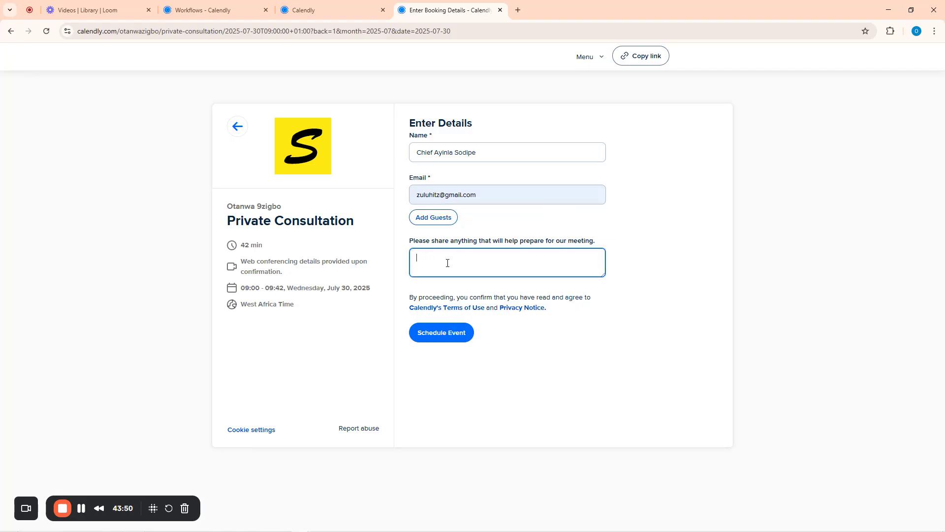
text(Bring kOLANUT)
click(442, 333)
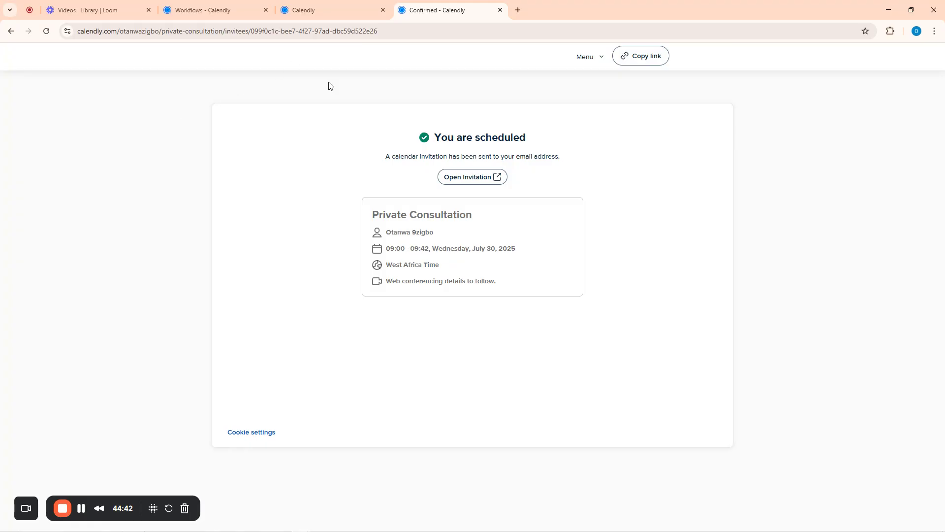
Start a new workflow from the Email reminder to invitee template, sent 24 hours before events
click(198, 6)
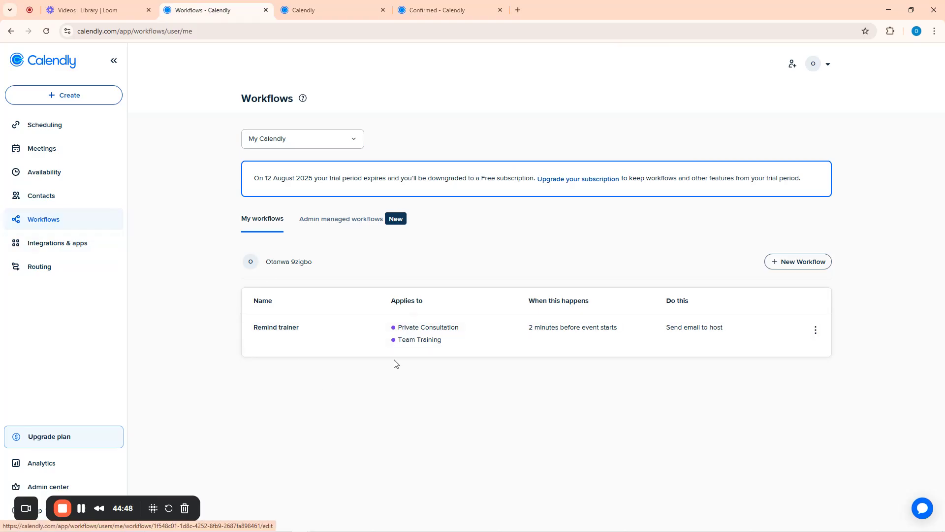
click(798, 264)
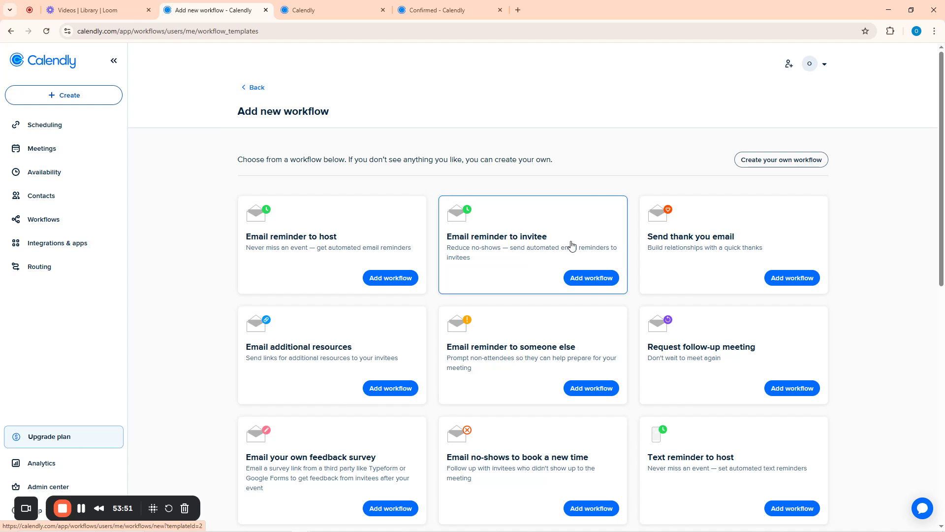
click(591, 279)
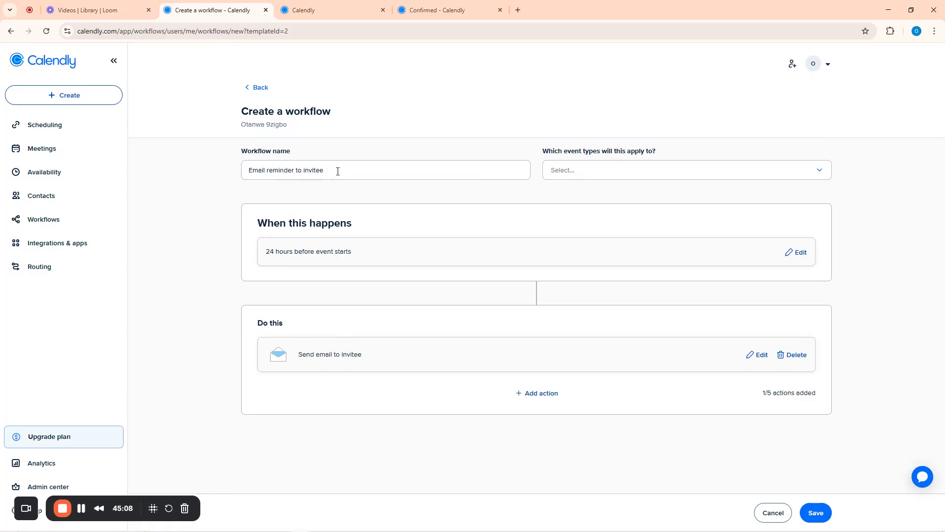
Rename the workflow draft to 'Reminder for Invitee'
drag(338, 171, 246, 176)
text(r)
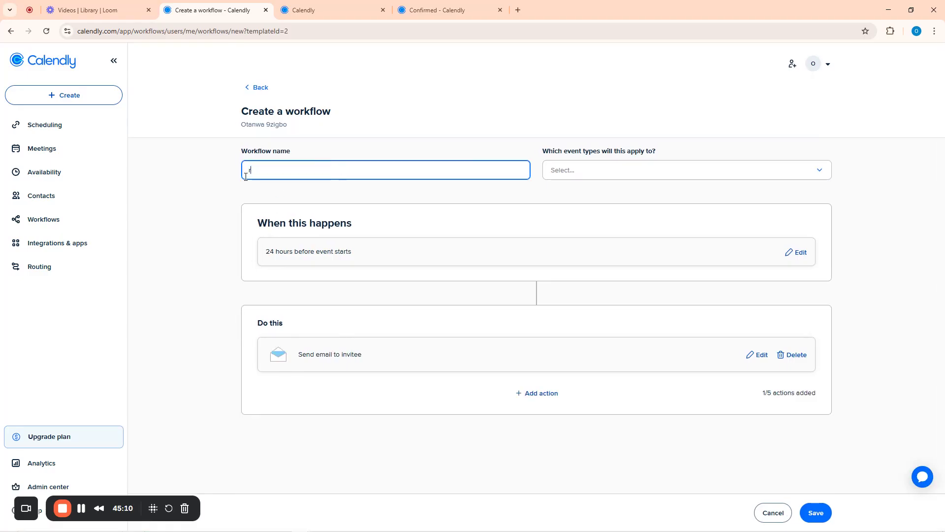
text(e)
key(BackSpace)
key(BackSpace)
text(r)
key(BackSpace)
text(rem)
key(BackSpace)
key(BackSpace)
key(BackSpace)
text(Remain)
key(BackSpace)
text(nder)
text( for Inbite)
text(v)
Apply the workflow to the Private Consultation and Team Training event types
click(599, 176)
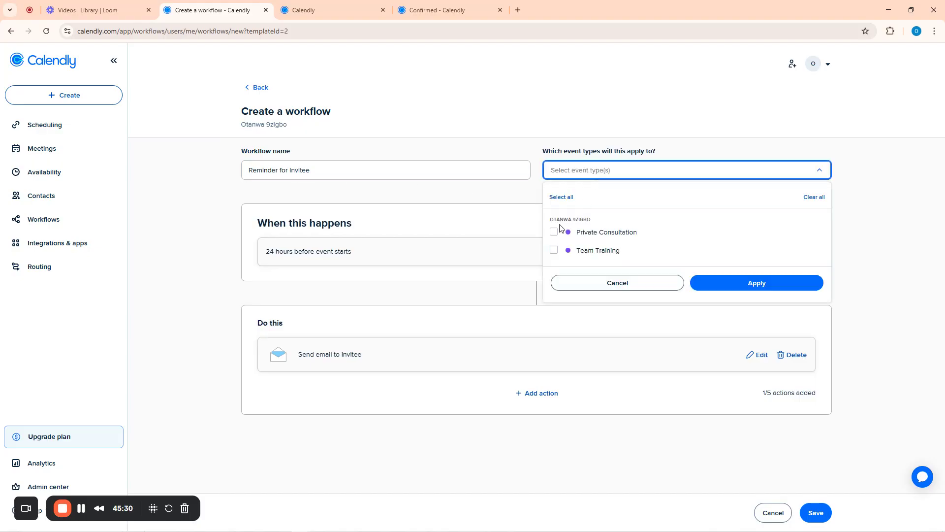
click(554, 231)
click(554, 249)
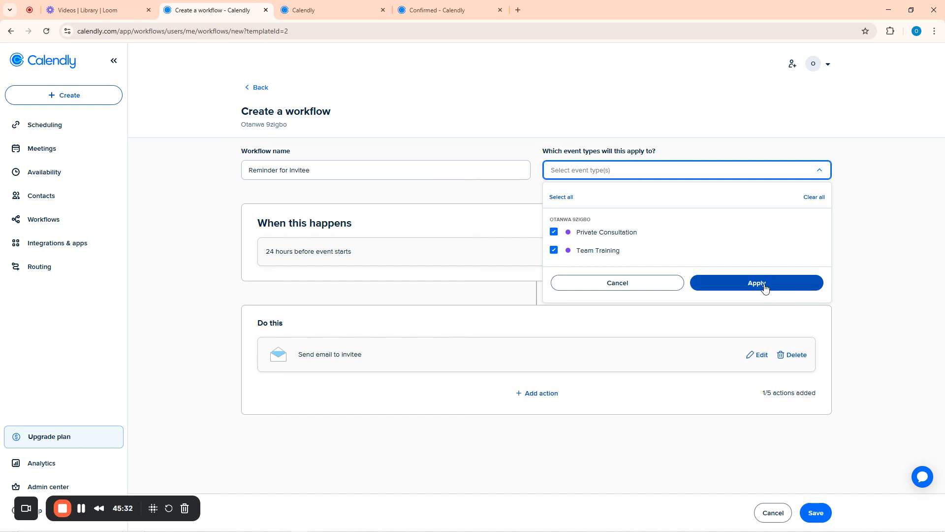
click(765, 288)
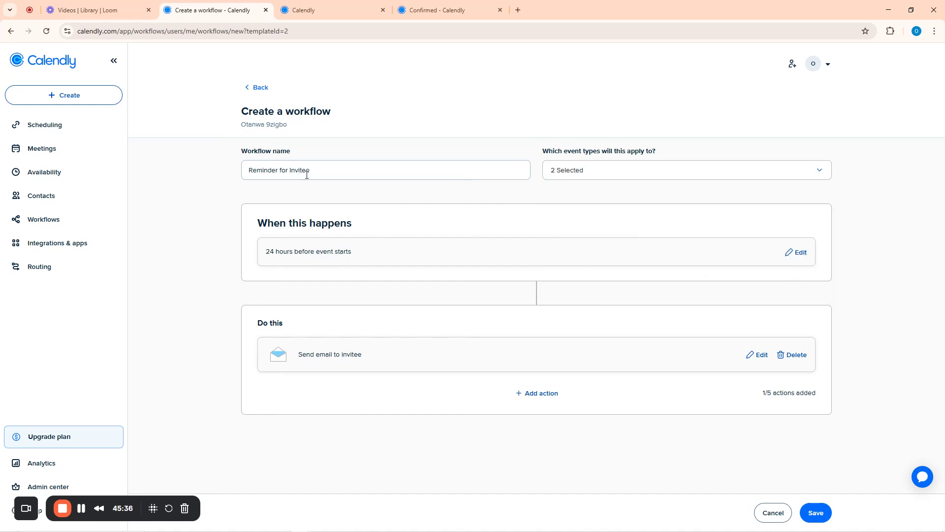
Keep the trigger at 24 hours before event starts and confirm it
click(800, 253)
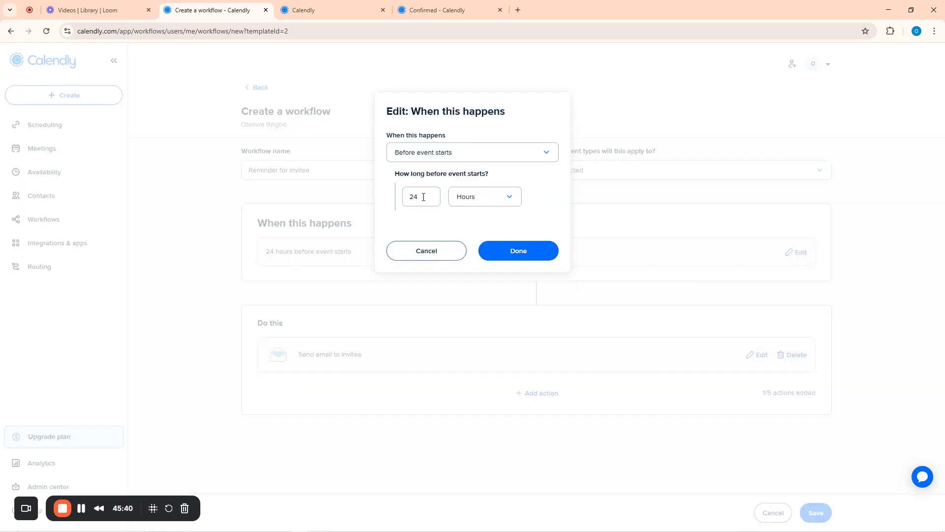
click(460, 154)
click(459, 157)
click(520, 256)
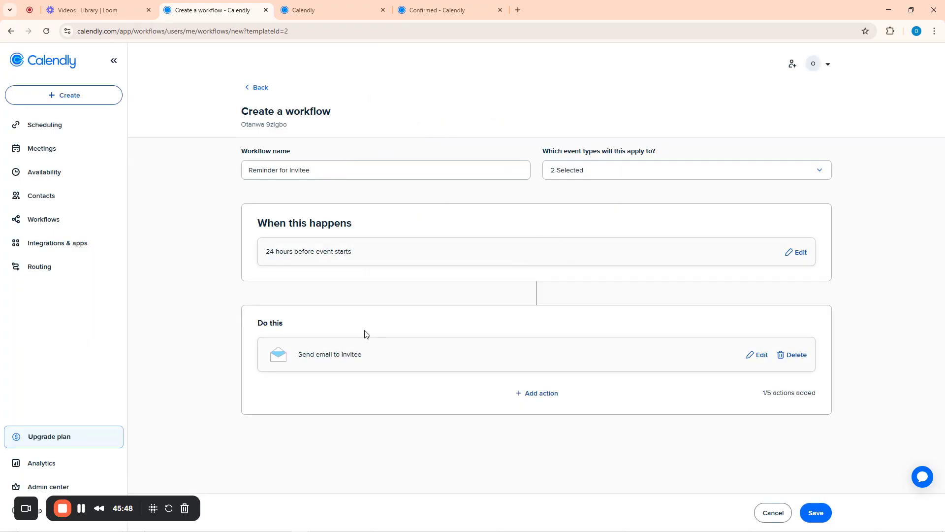
Review the invitee email template and save the Reminder for Invitee workflow
click(758, 355)
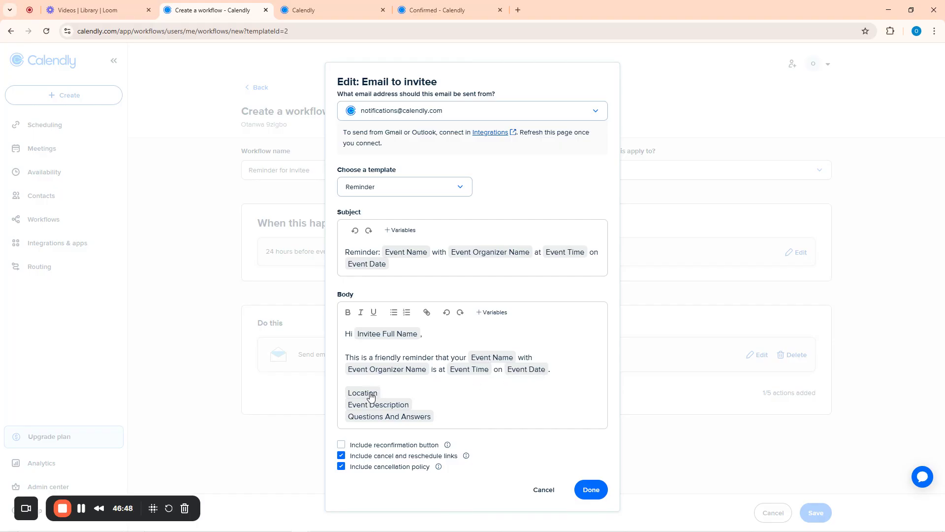
drag(383, 392, 348, 393)
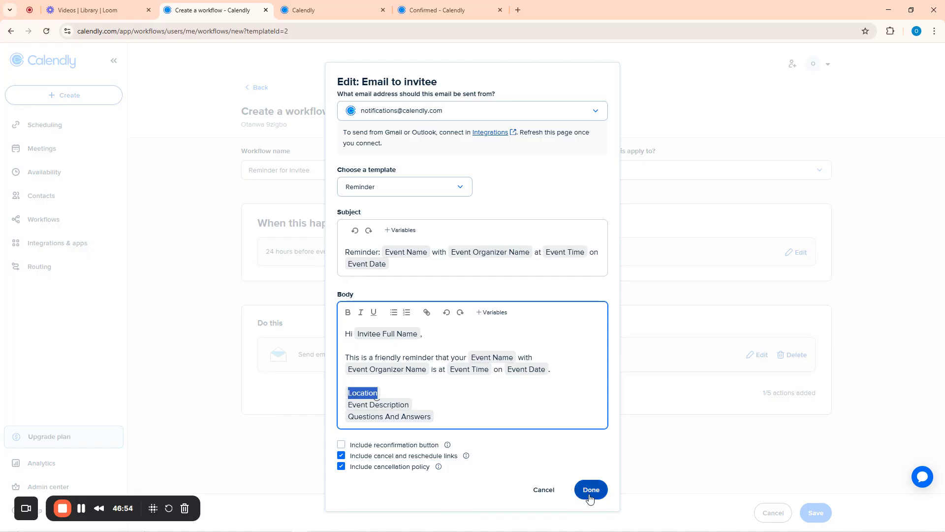
click(587, 479)
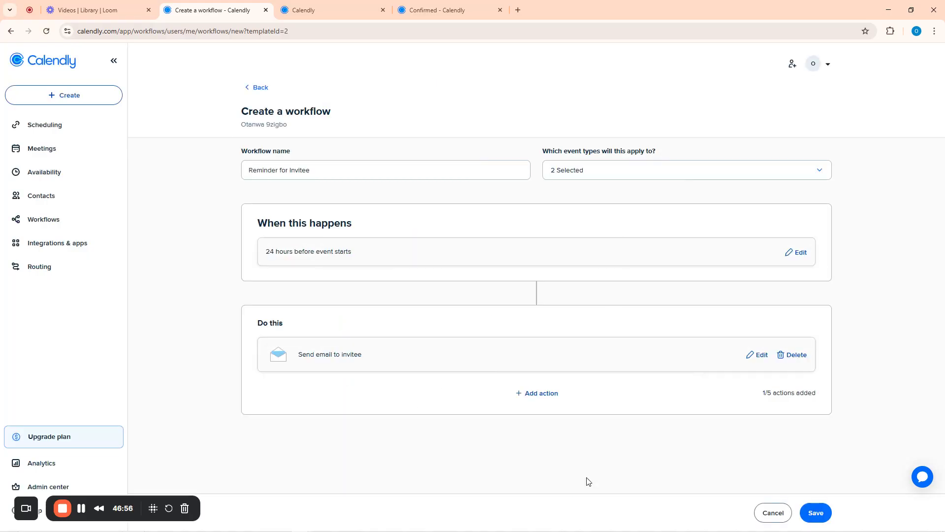
click(816, 519)
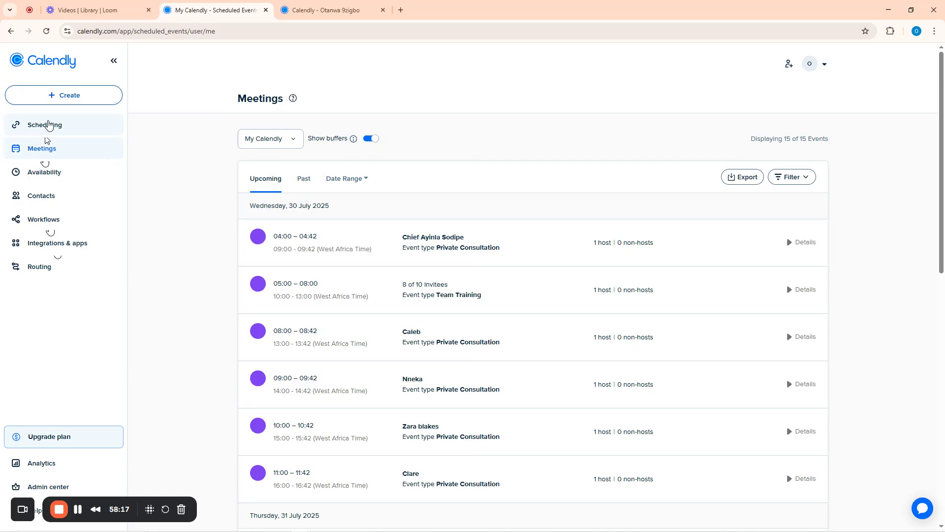
Browse the full Integrations & apps catalogue, then return to the event types list
click(48, 124)
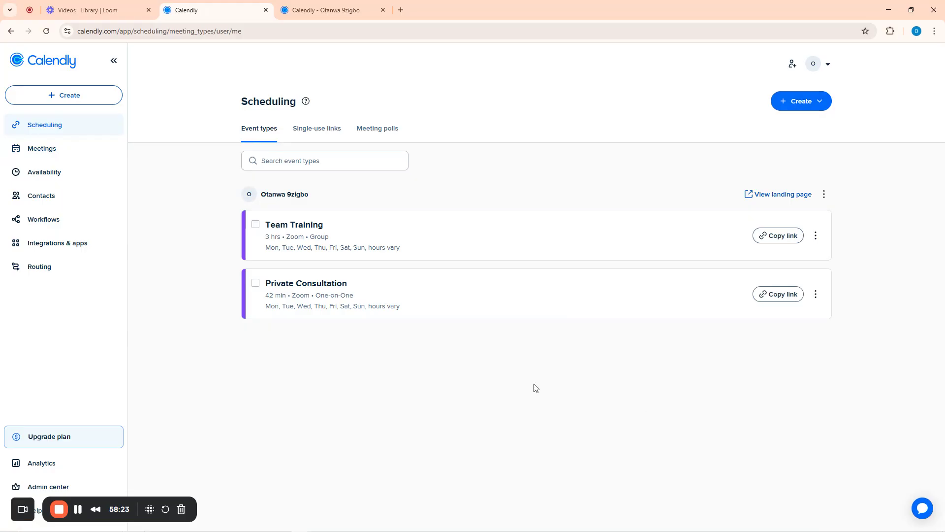
click(70, 242)
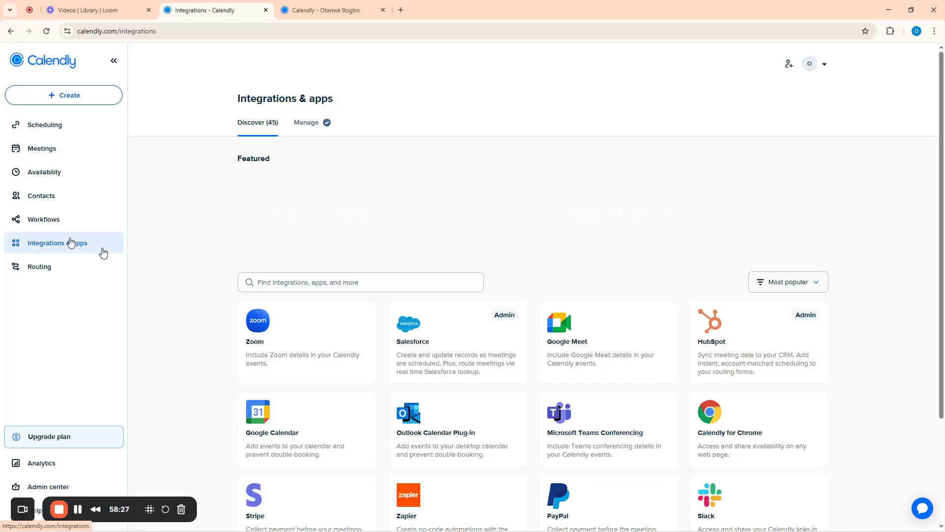
scroll(532, 370, down, 3)
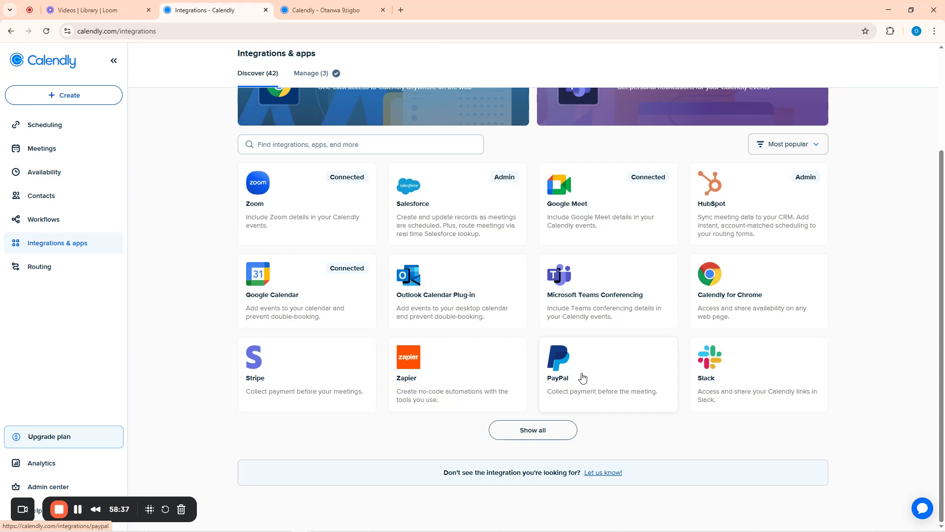
click(560, 425)
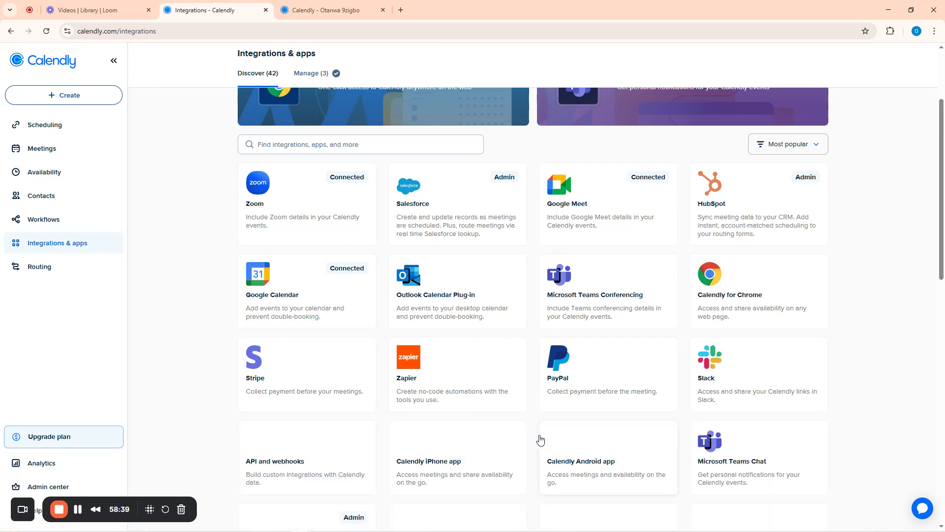
scroll(558, 415, down, 8)
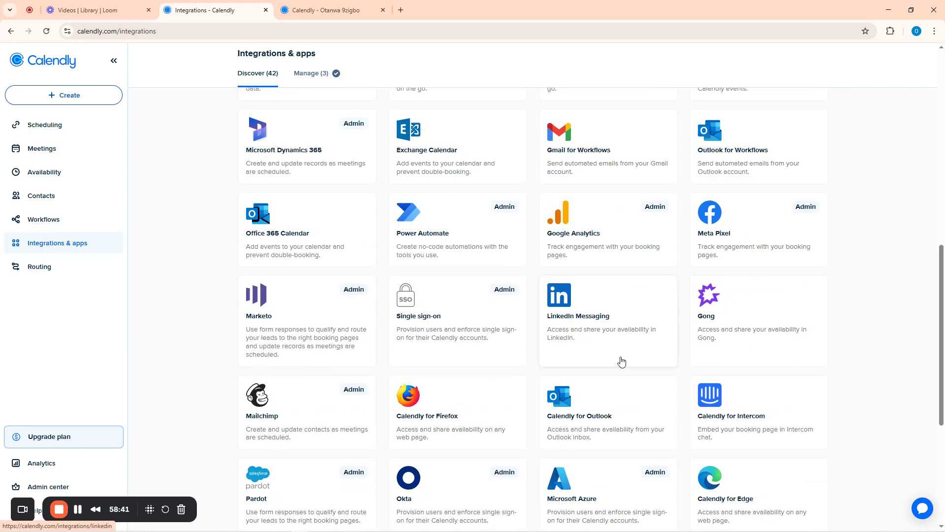
scroll(537, 364, up, 10)
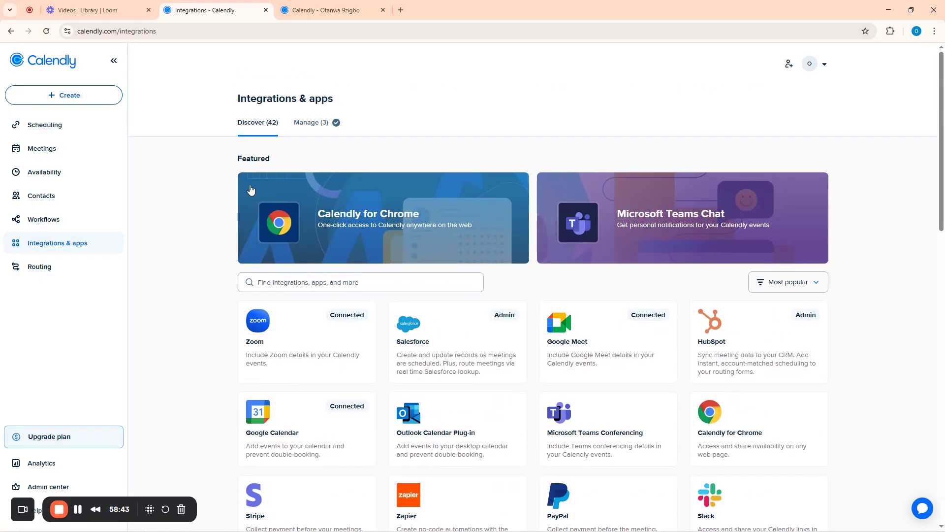
click(47, 128)
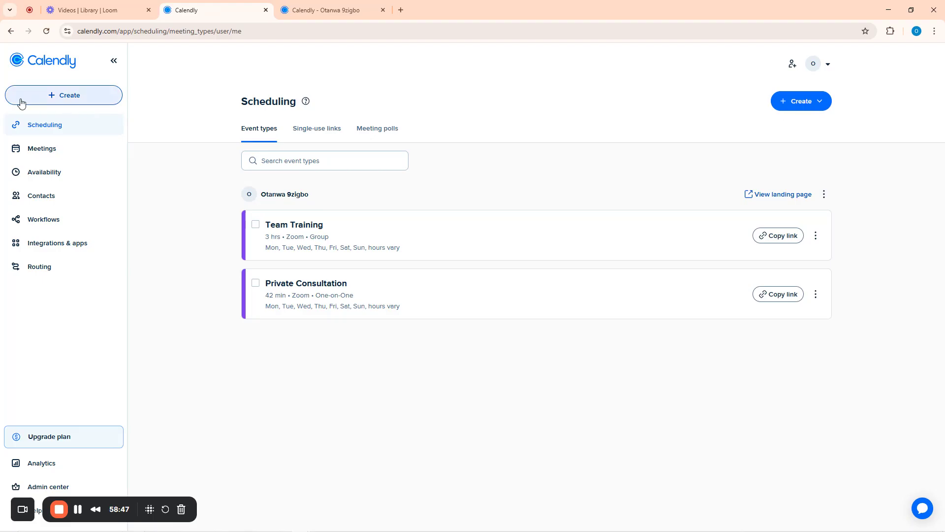
Create a new one-on-one event type named 'Hepatitis Consultation'
click(51, 101)
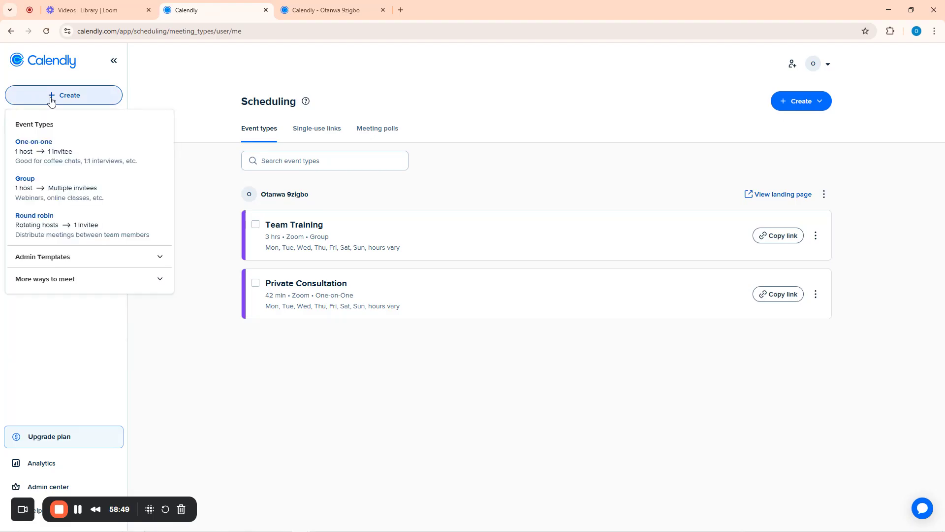
click(36, 156)
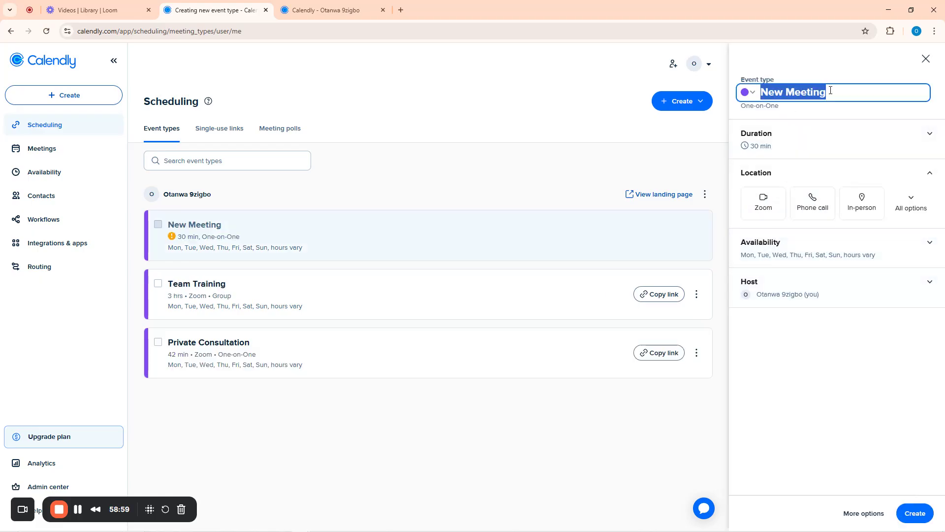
key(BackSpace)
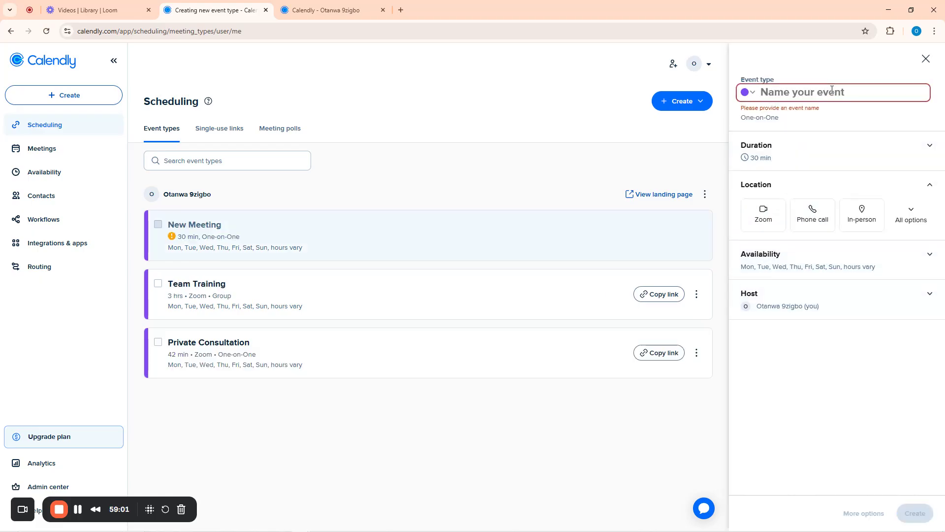
text(Hepati)
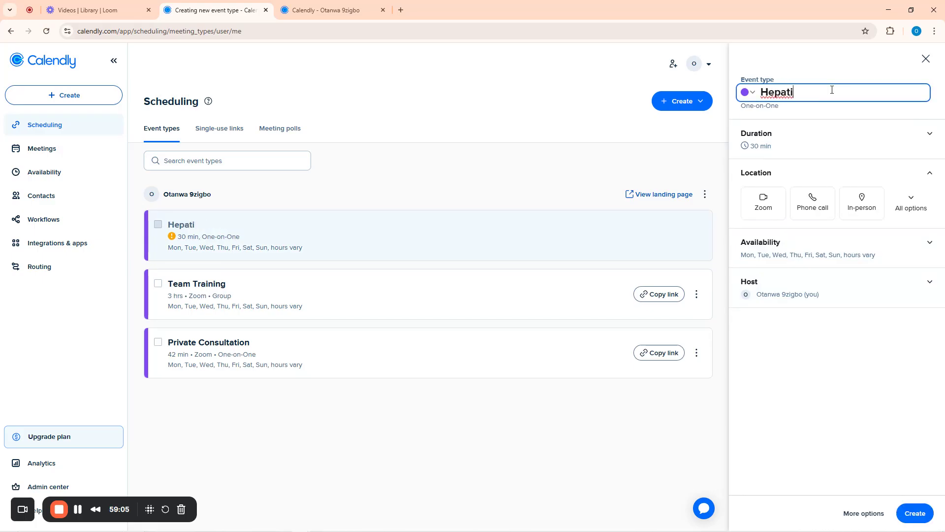
text(tis Consultation)
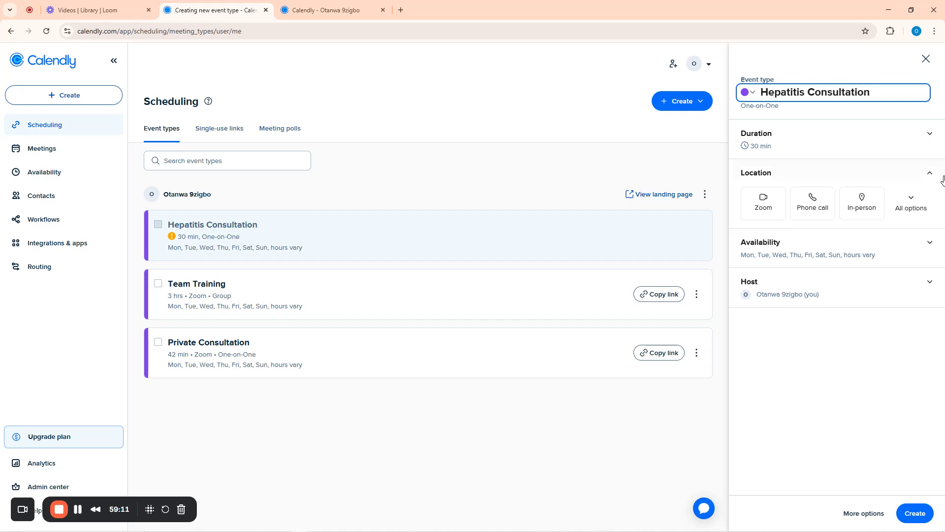
Set its duration to 60 min and location to Zoom, check availability, and save
click(930, 134)
click(766, 160)
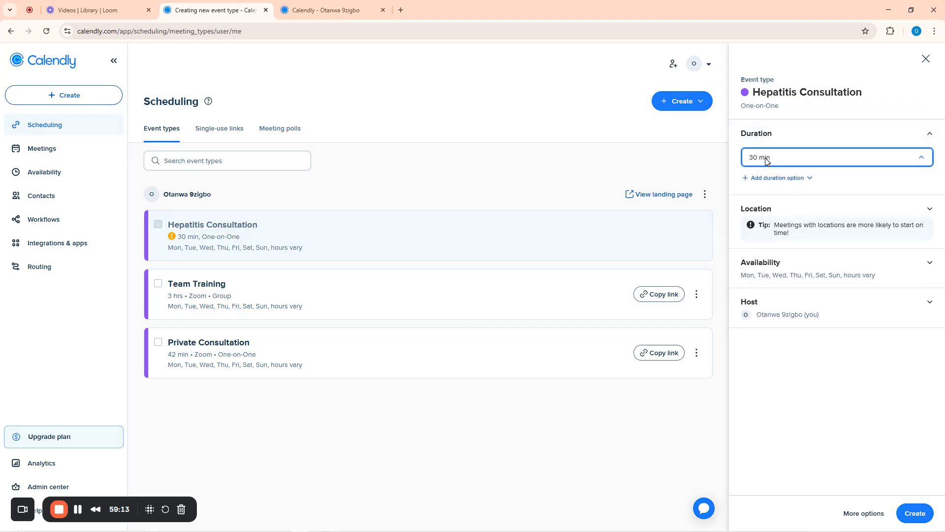
click(769, 239)
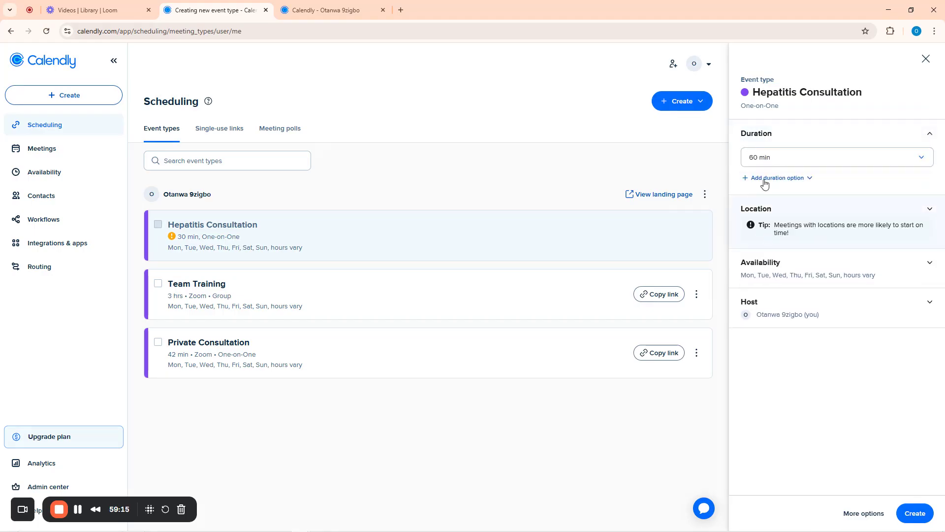
click(831, 216)
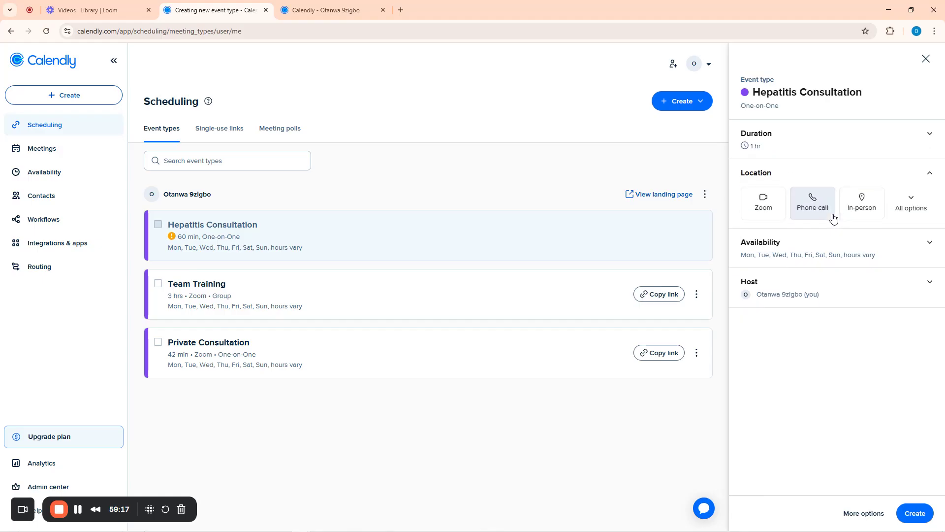
click(782, 212)
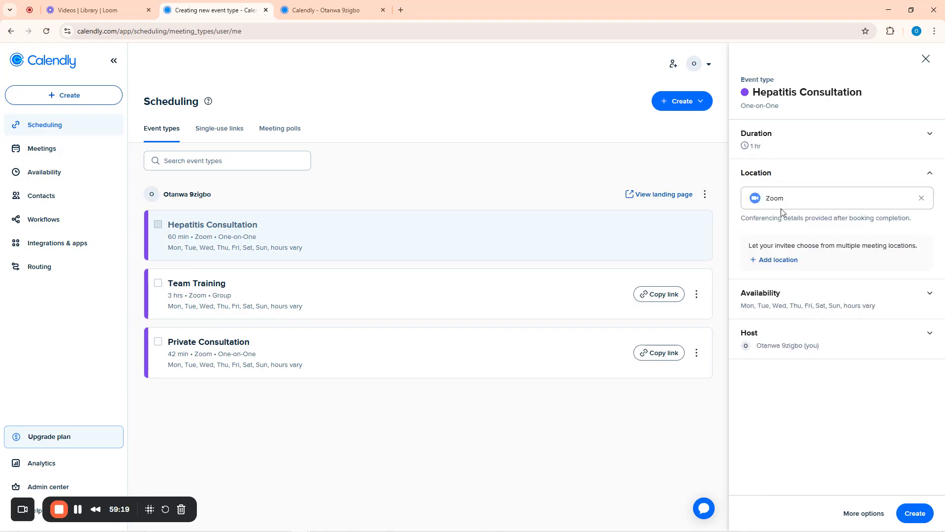
click(804, 307)
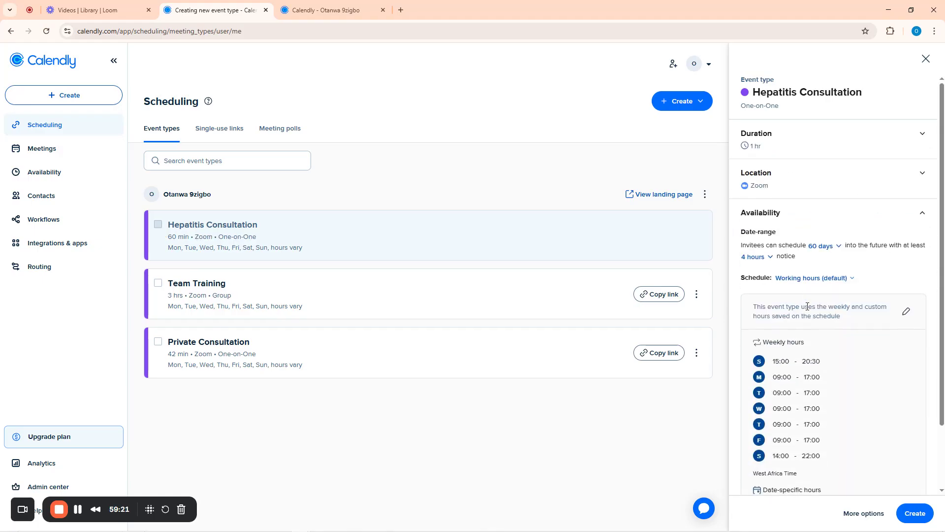
scroll(817, 228, down, 2)
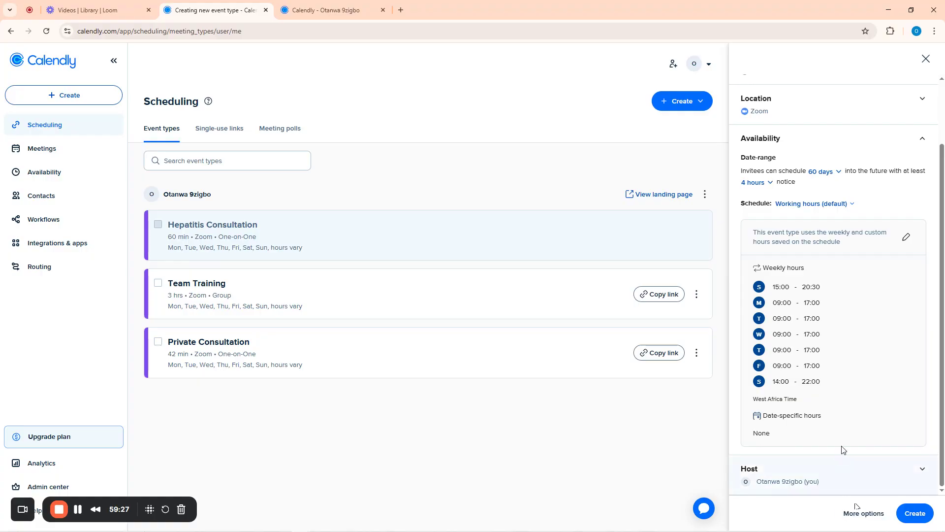
click(865, 512)
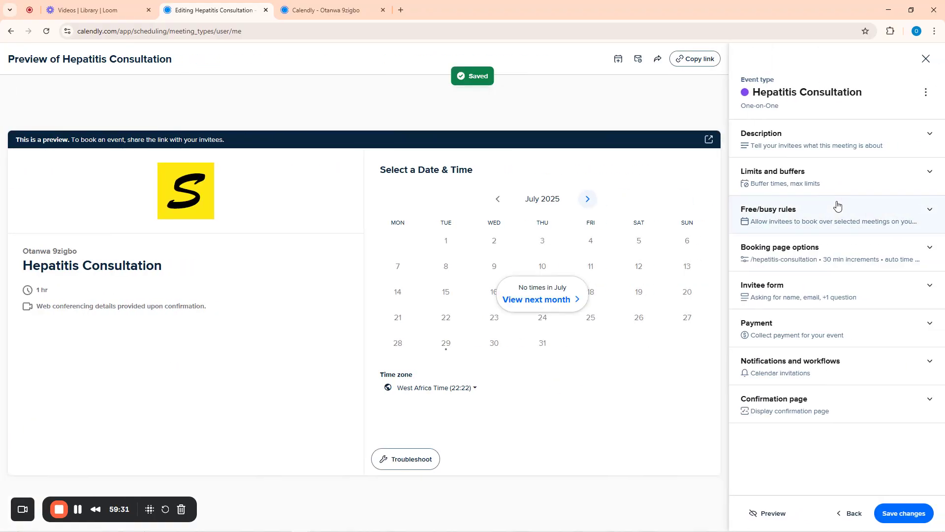
Expand the event's Payment settings and go to integrations to connect Stripe or PayPal
click(827, 333)
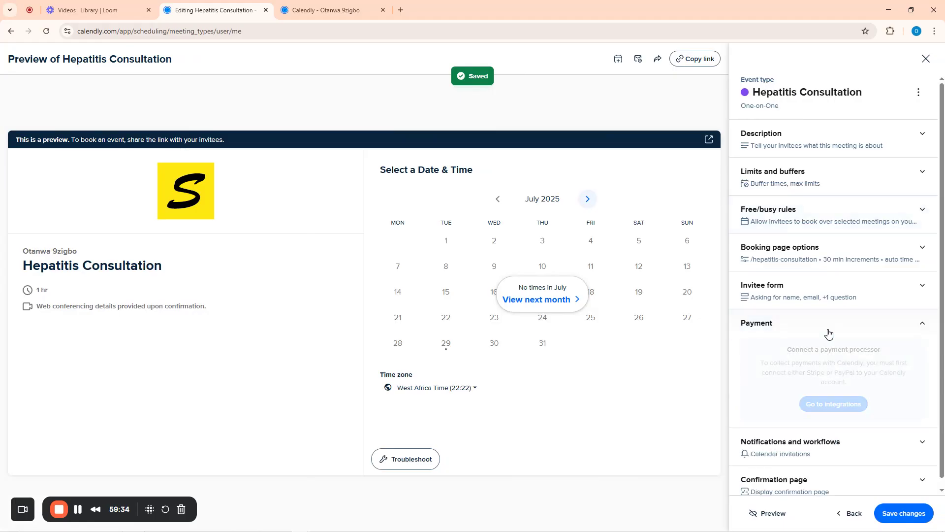
click(816, 412)
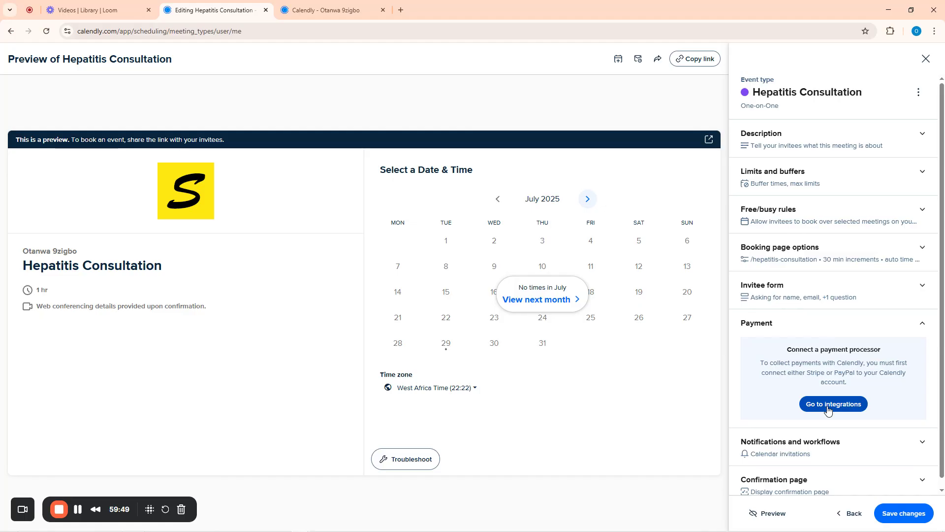
Search integrations for 'flutterwave', clear the search, and scroll the full 42-item catalogue
click(829, 405)
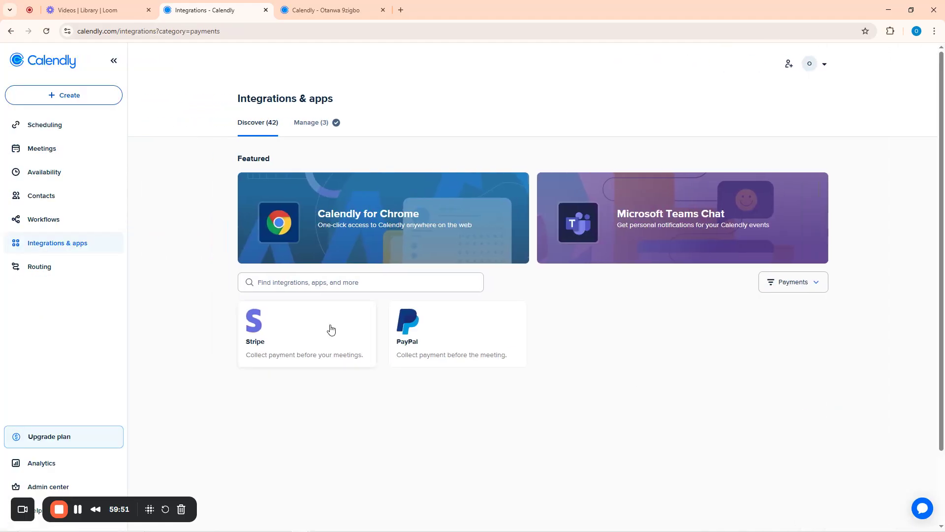
click(296, 283)
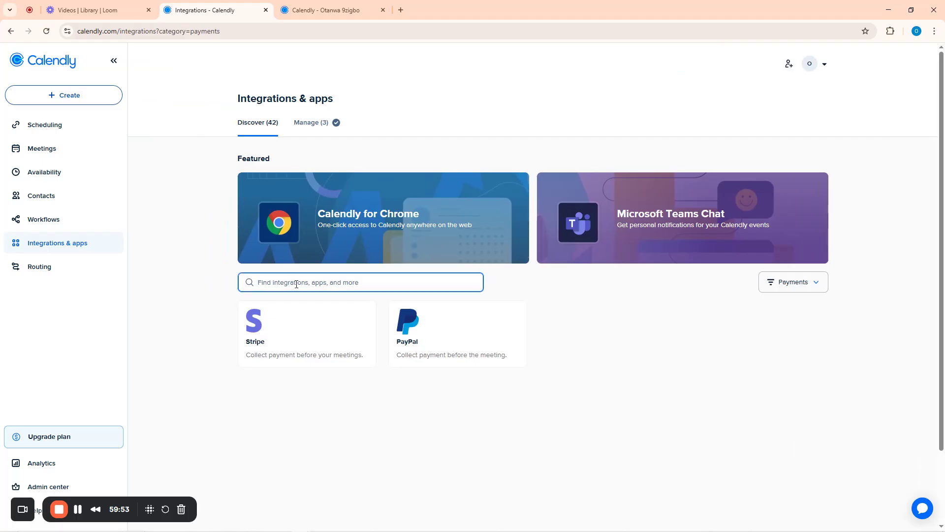
text(flutterwave)
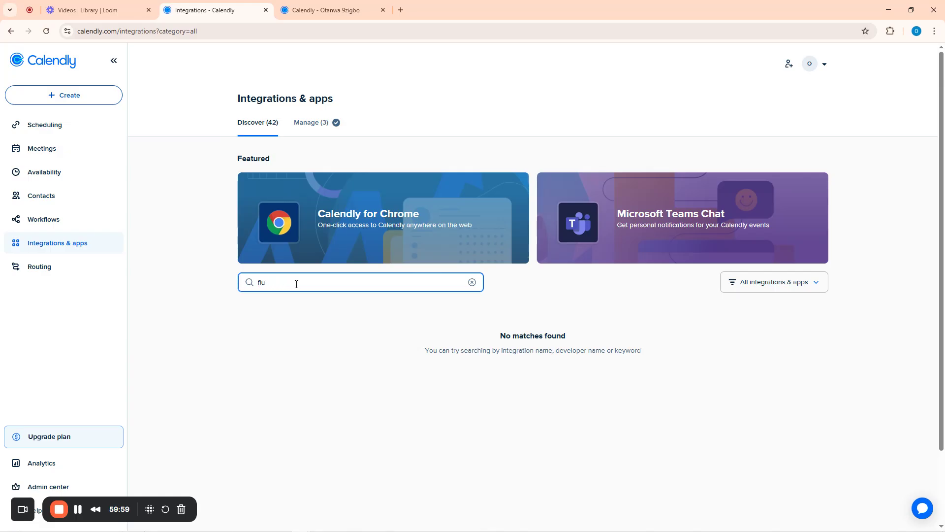
key(BackSpace)
key(BackSpace)
key(BackSpace)
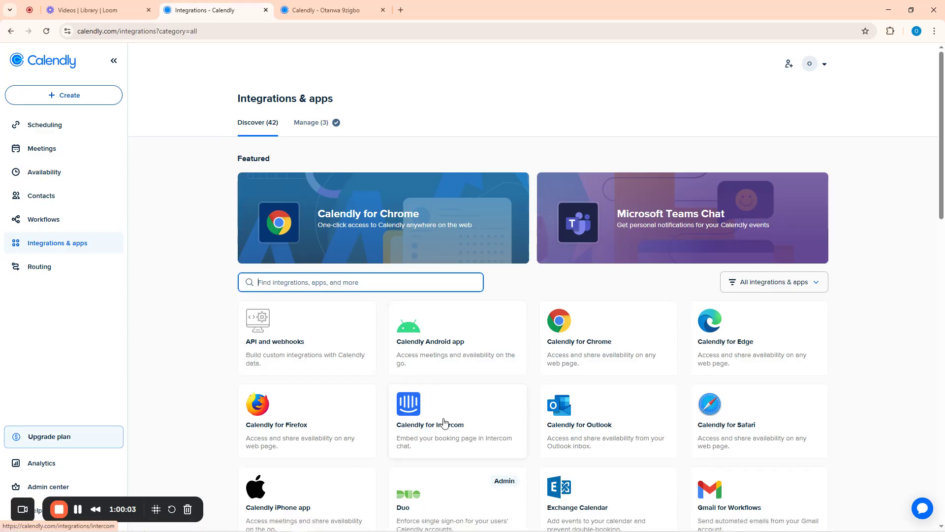
scroll(445, 421, down, 5)
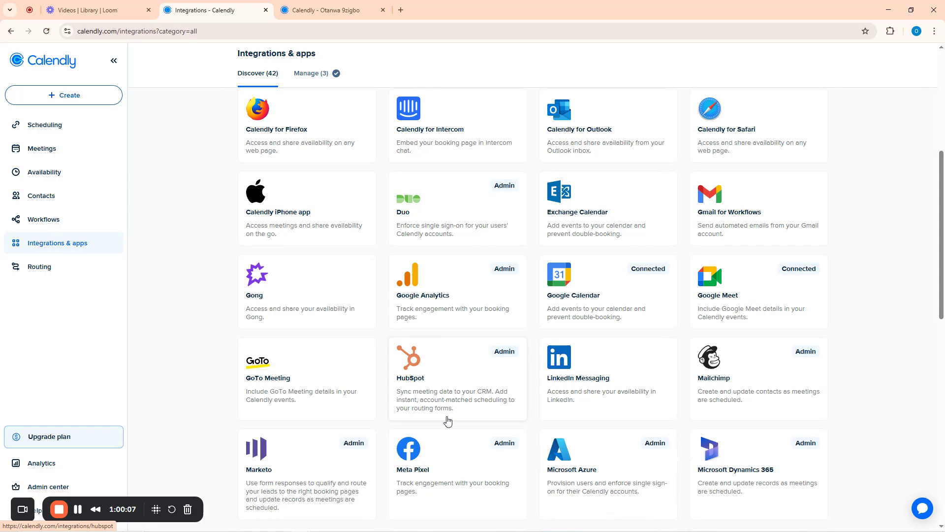
scroll(448, 421, down, 5)
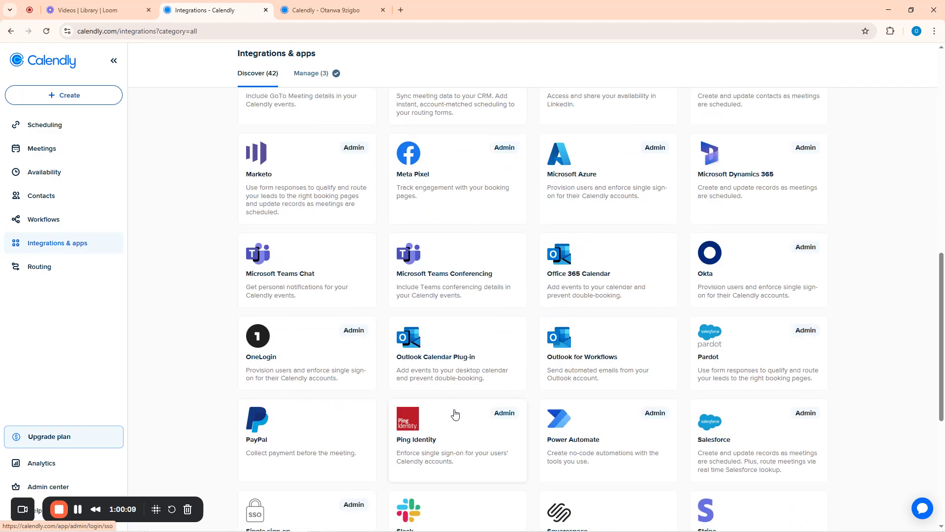
scroll(517, 397, down, 5)
scroll(473, 391, up, 6)
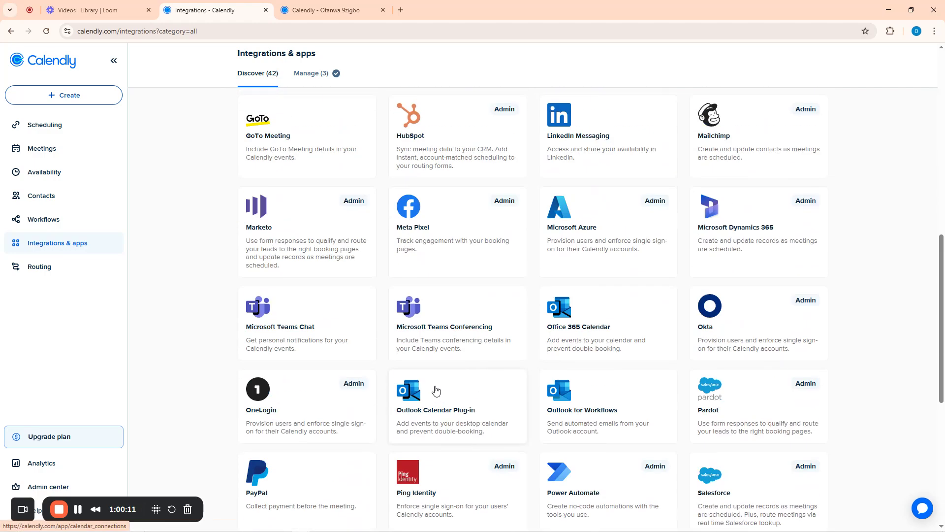
scroll(276, 355, up, 8)
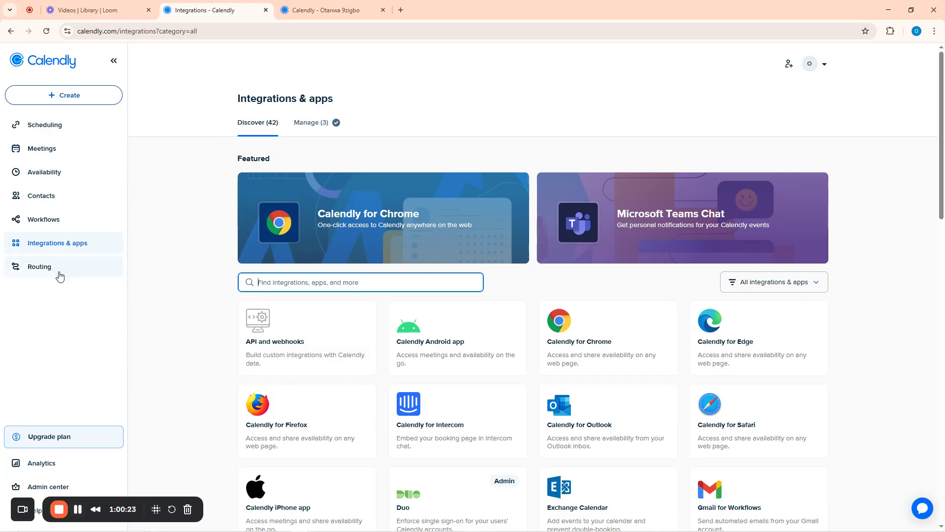
Return to Scheduling and open the Add new workflow template gallery
click(39, 246)
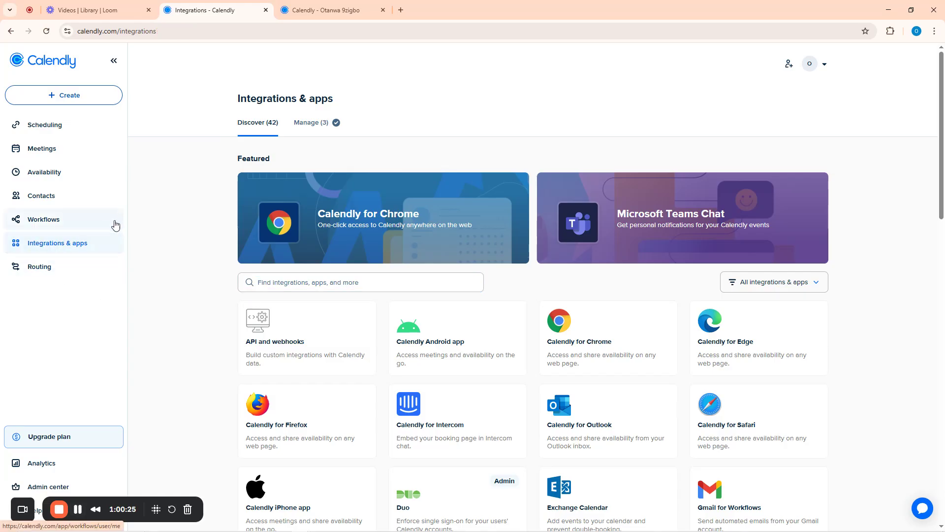
click(46, 130)
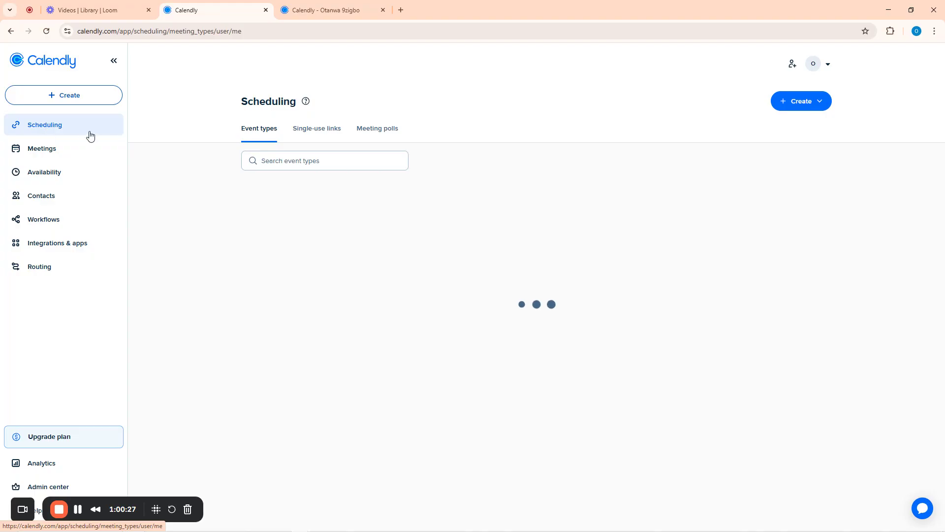
click(79, 513)
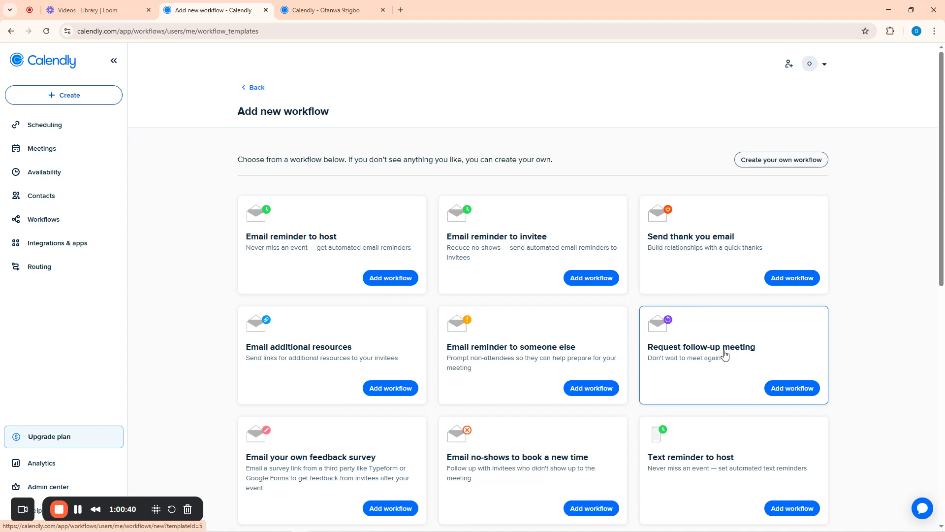
Start a workflow from the Request follow-up meeting template, emailing invitees 24 hours after events end
click(704, 353)
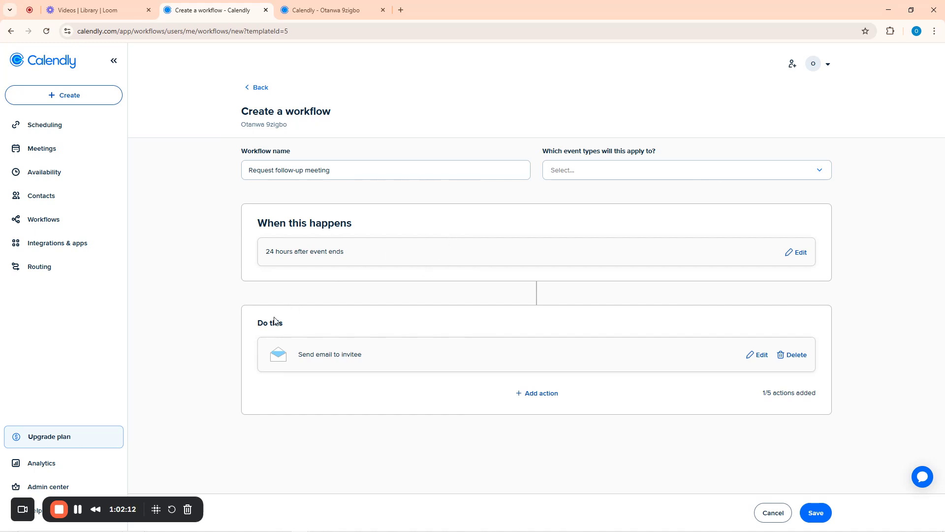
Go to the Admin center dashboard
click(52, 487)
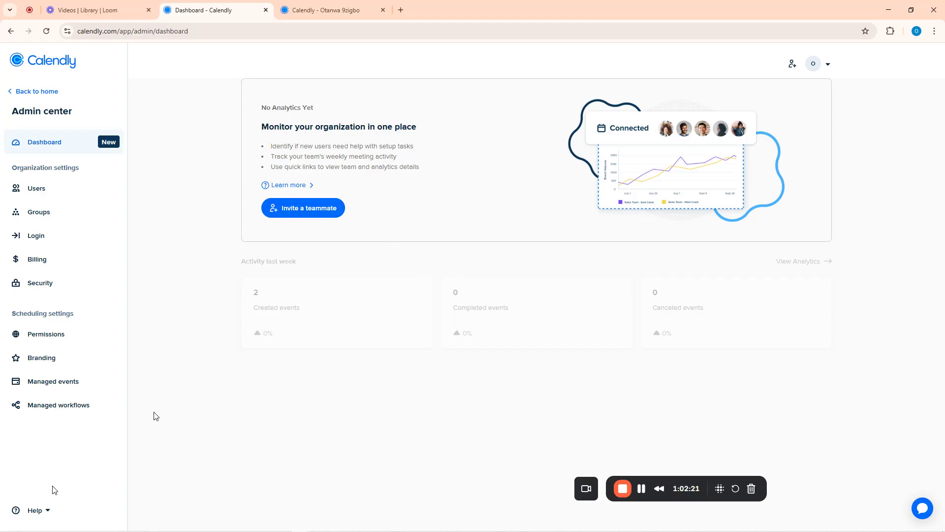
Open the Invite a teammate page and check the available groups without choosing one
click(303, 210)
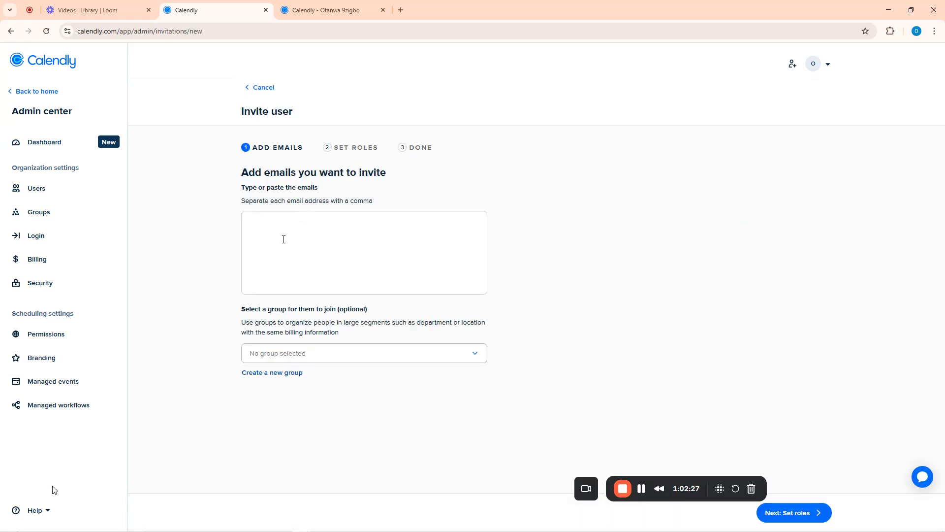
click(303, 359)
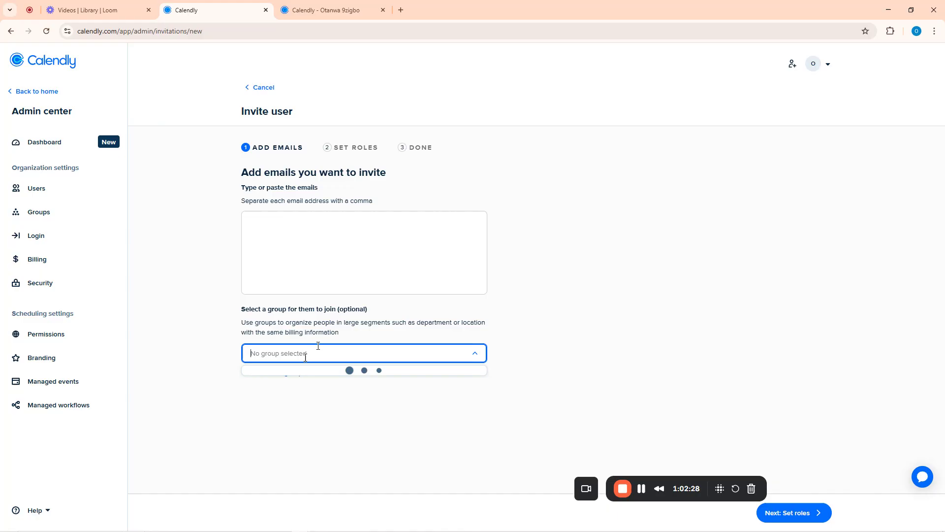
click(384, 446)
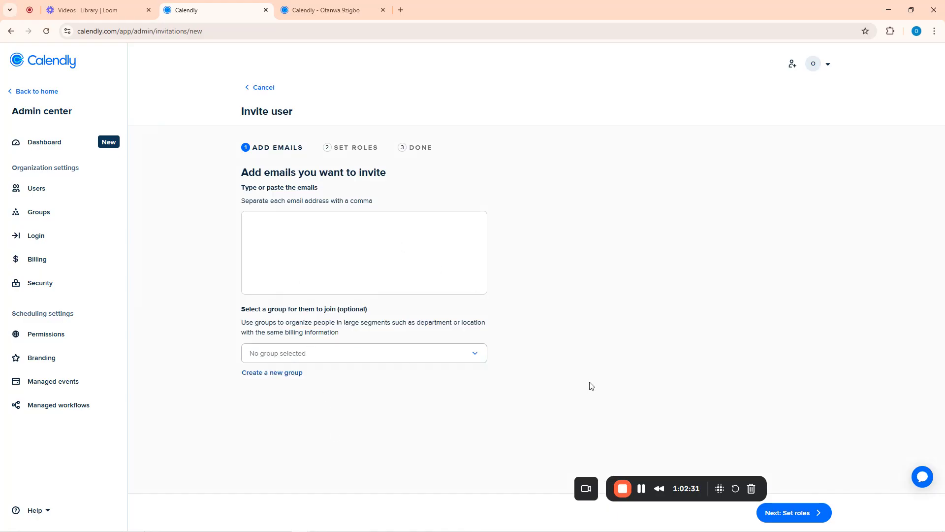